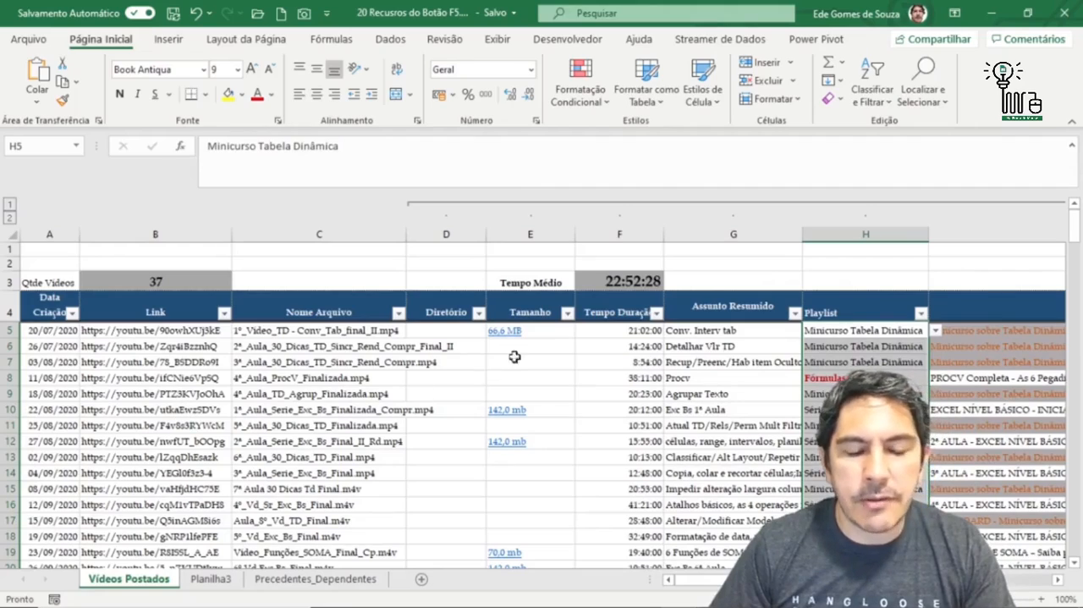
pyautogui.scroll(-5, 402, 407)
pyautogui.scroll(3, 403, 407)
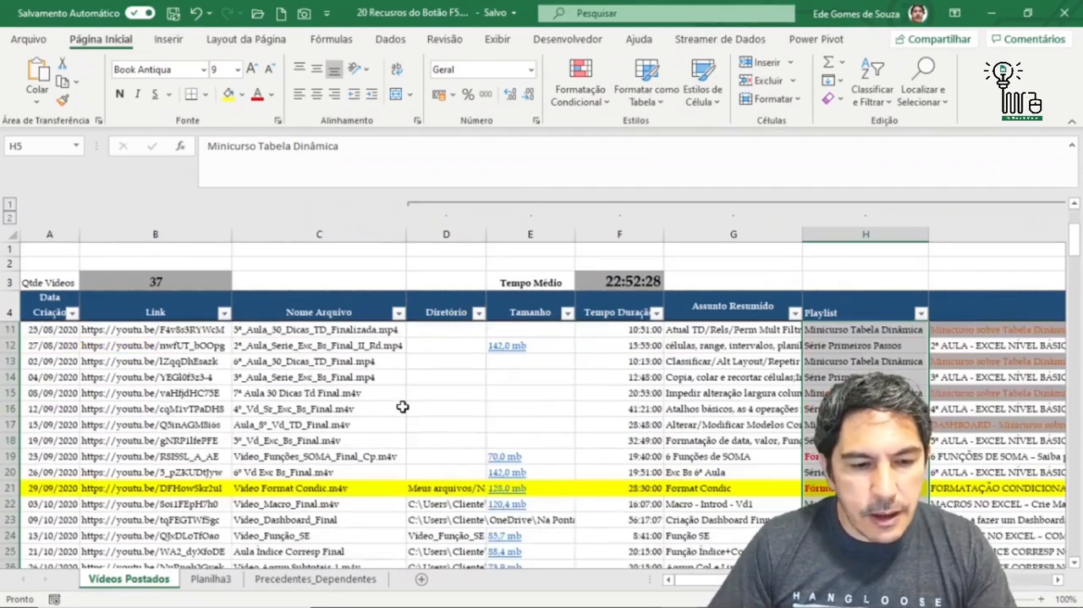
pyautogui.scroll(-4, 402, 407)
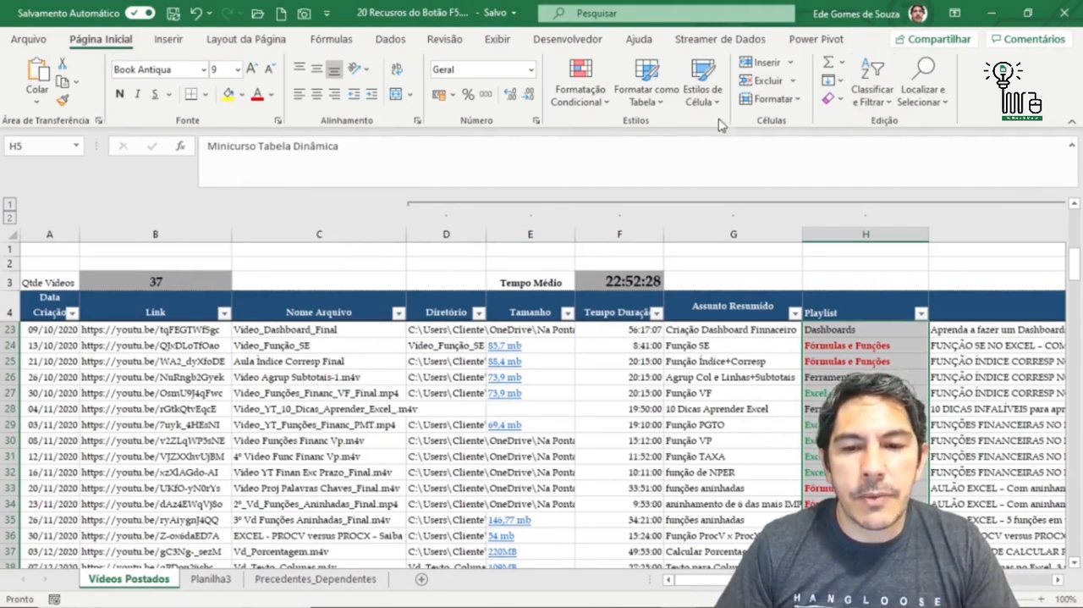
pyautogui.click(945, 103)
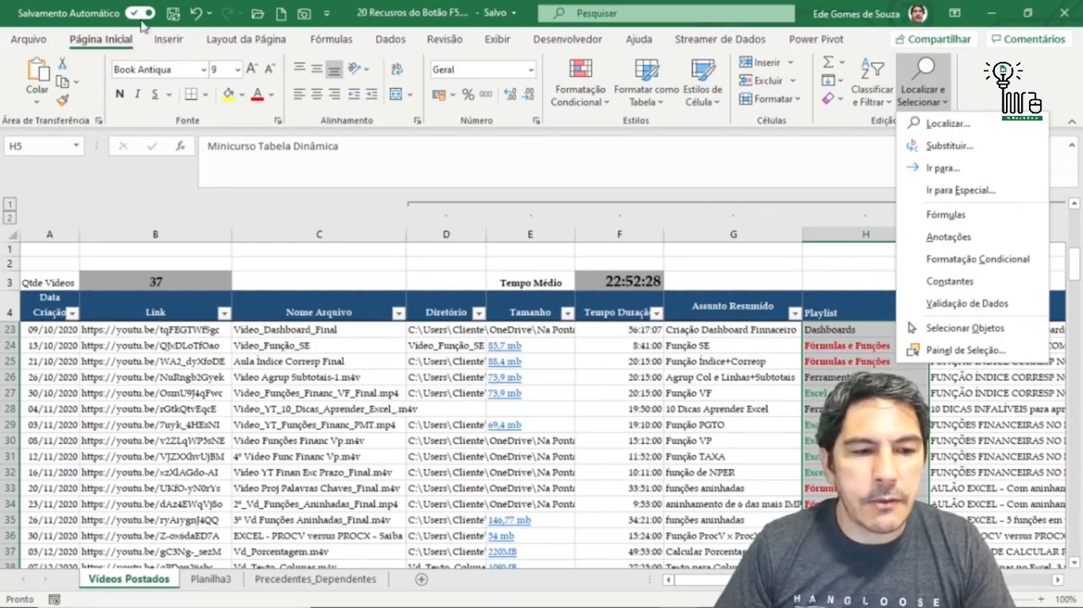
pyautogui.click(110, 41)
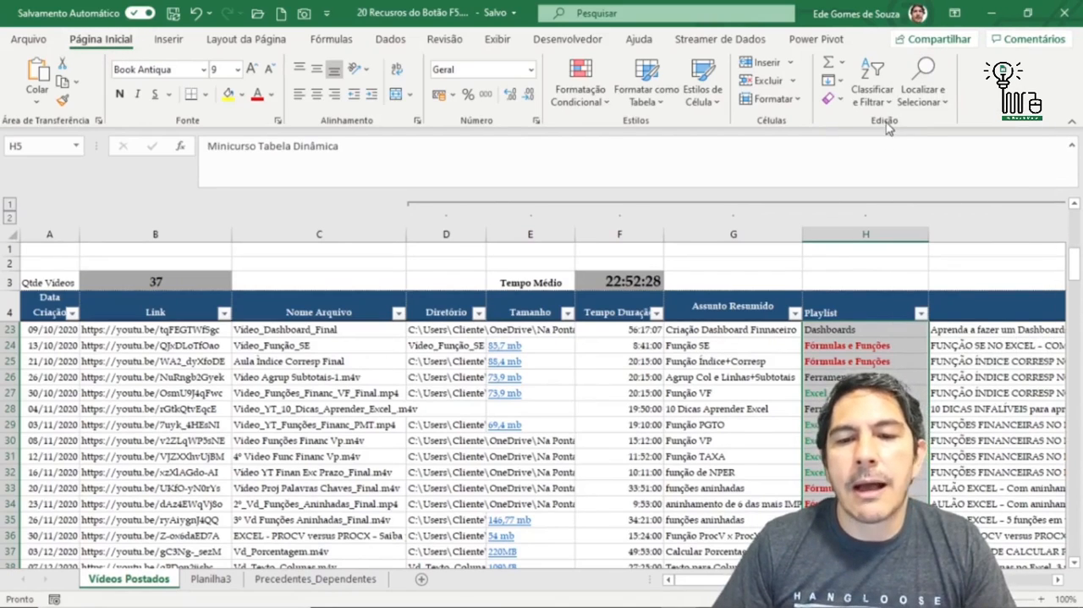
# - View the Go To dialog and close it without entering a reference
pyautogui.click(948, 103)
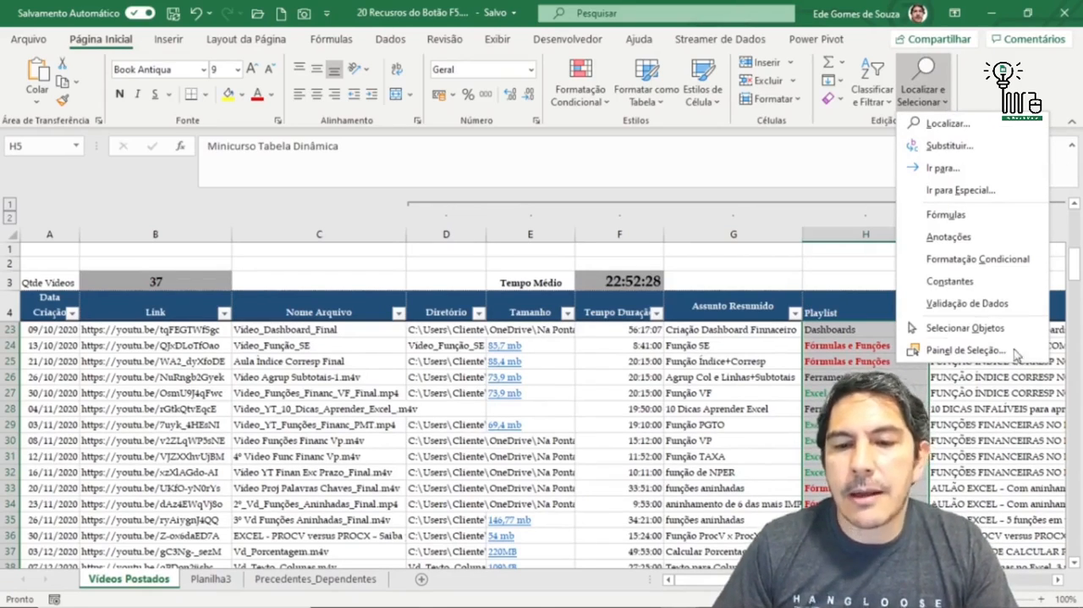
pyautogui.click(942, 168)
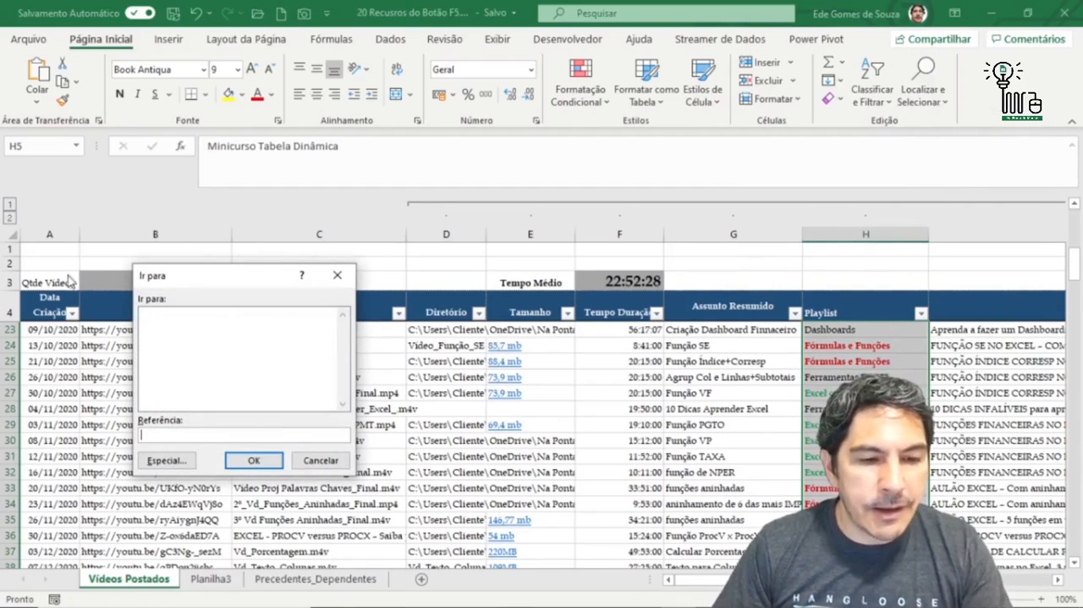
pyautogui.moveTo(243, 279); pyautogui.dragTo(429, 164)
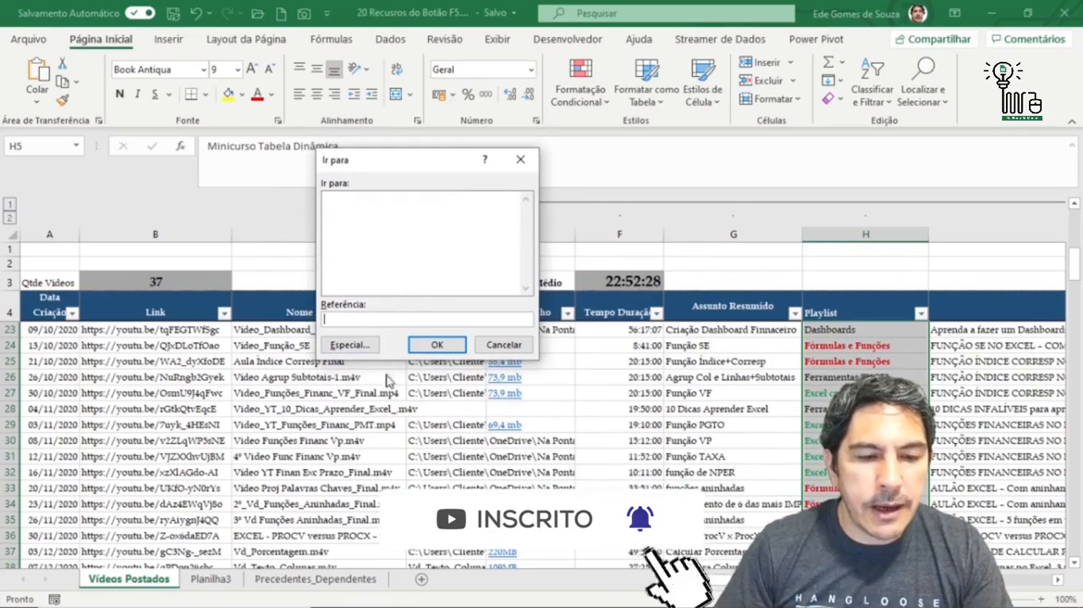
pyautogui.click(504, 344)
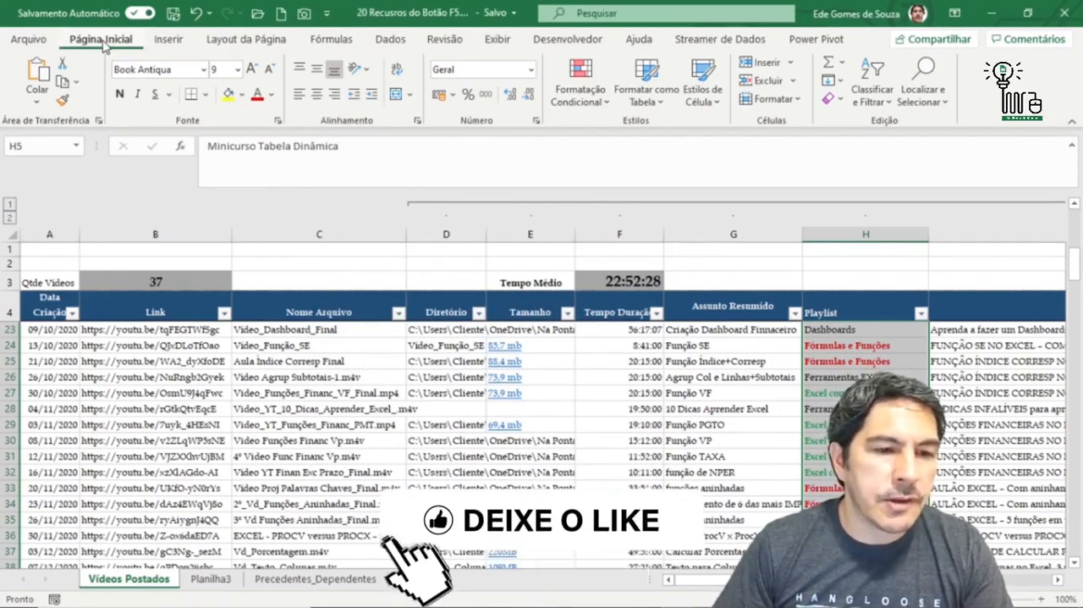
# - View the selection options offered by Go To Special and dismiss them without selecting anything
pyautogui.click(941, 95)
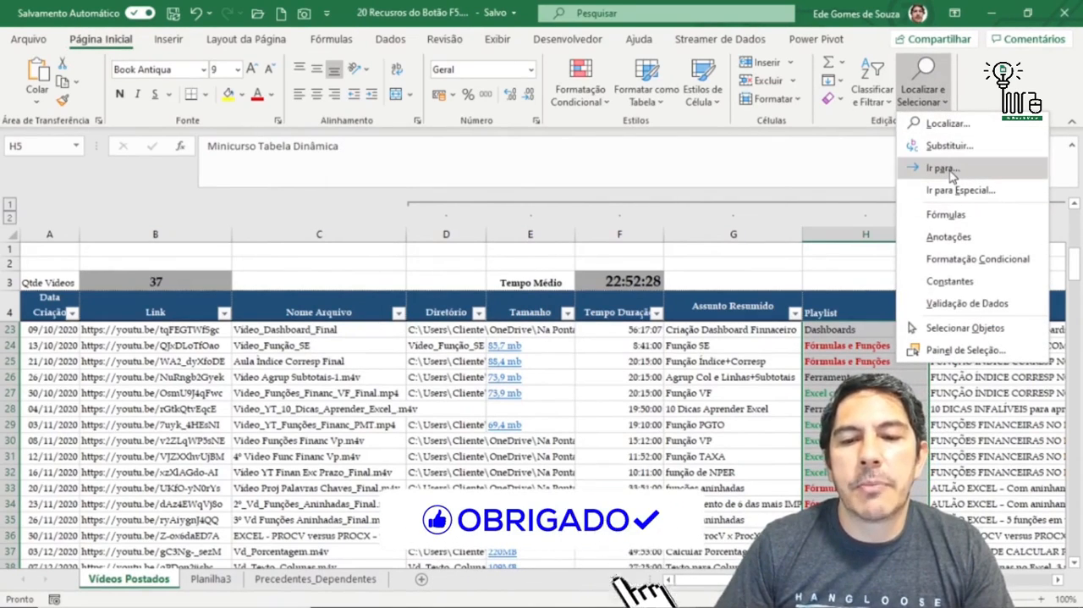
pyautogui.click(961, 191)
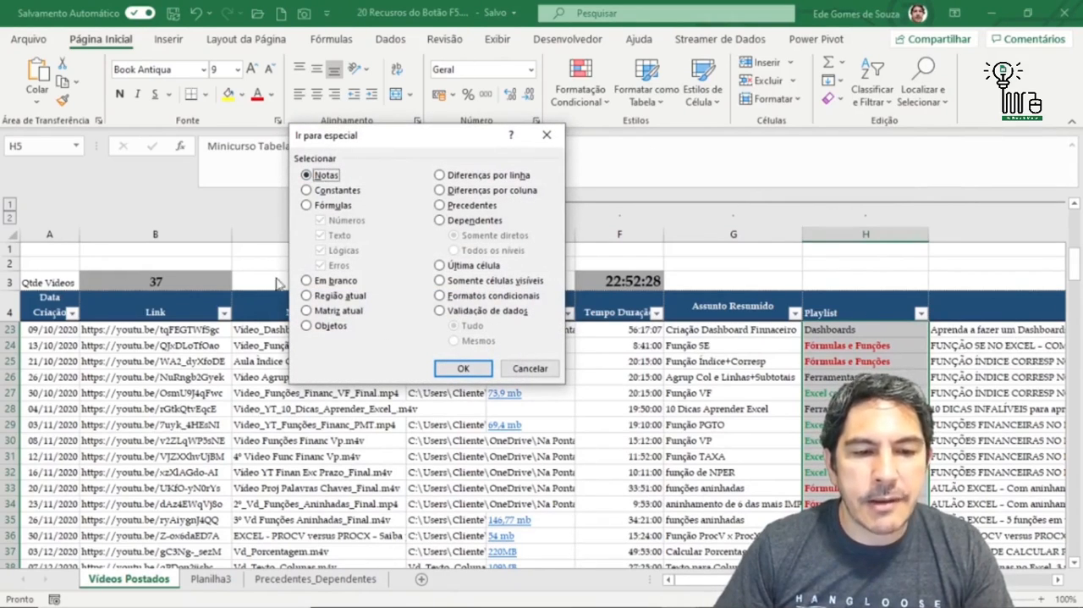
pyautogui.press('Escape')
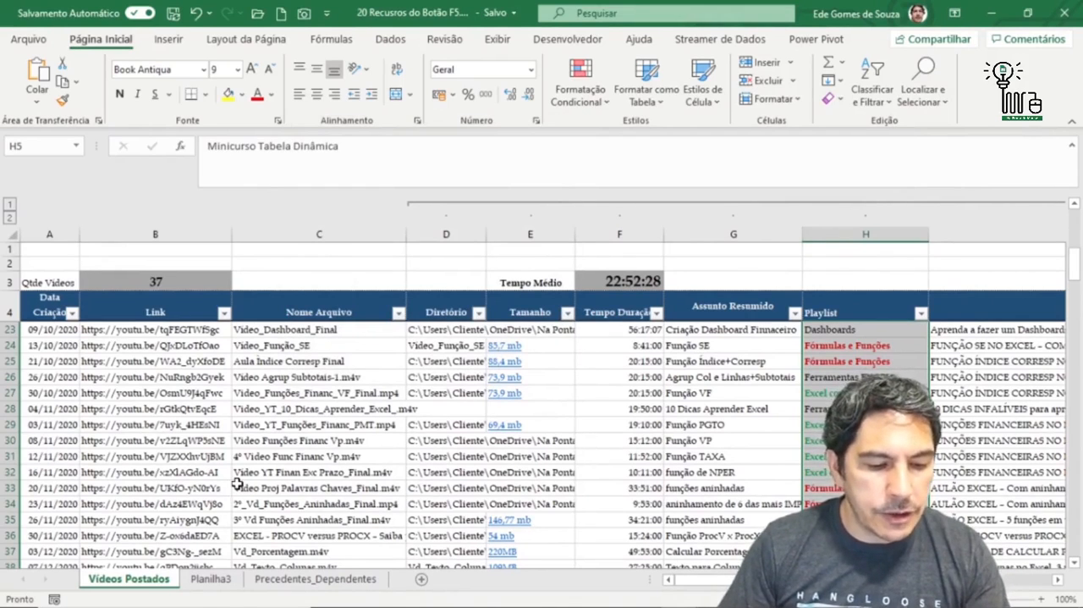
# - Reach the Go To Special options from within the Go To dialog, cancel them, and bring up and close the Go To dialog once more
pyautogui.press('F5')
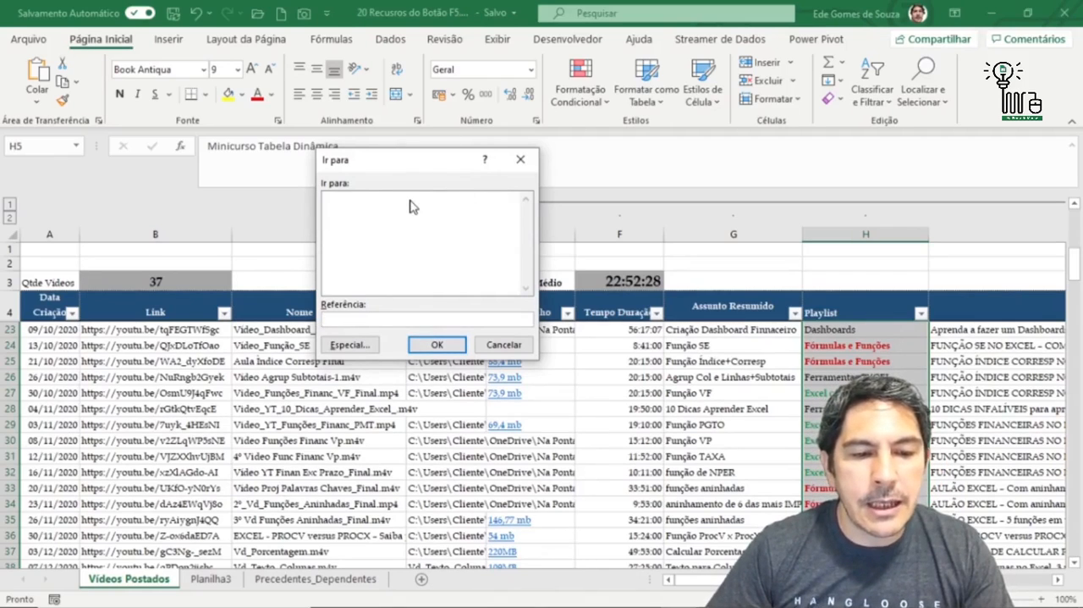
pyautogui.click(344, 346)
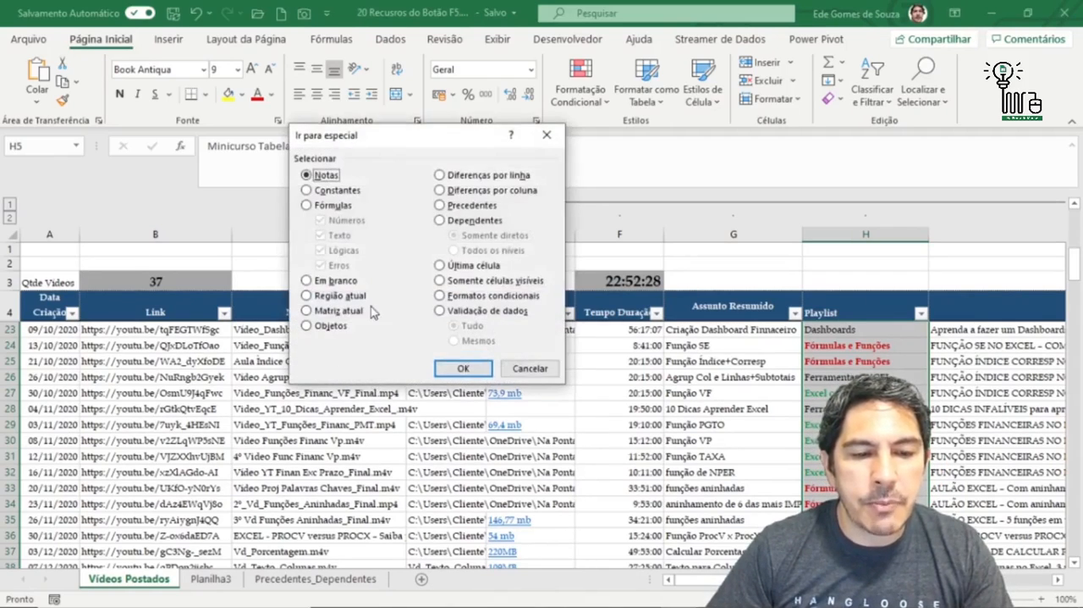
pyautogui.click(528, 366)
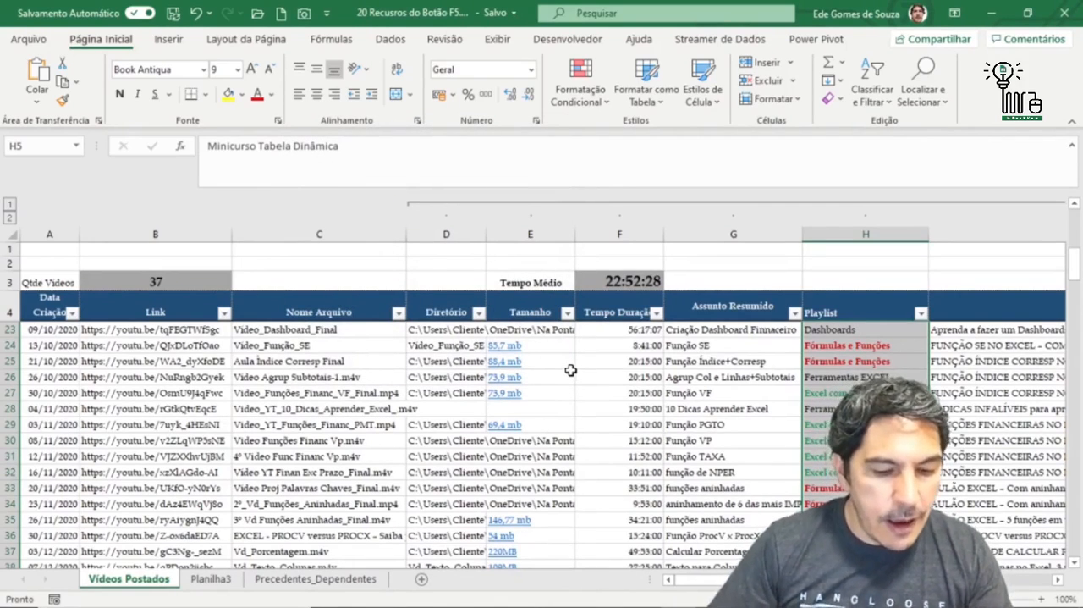
pyautogui.press('F5')
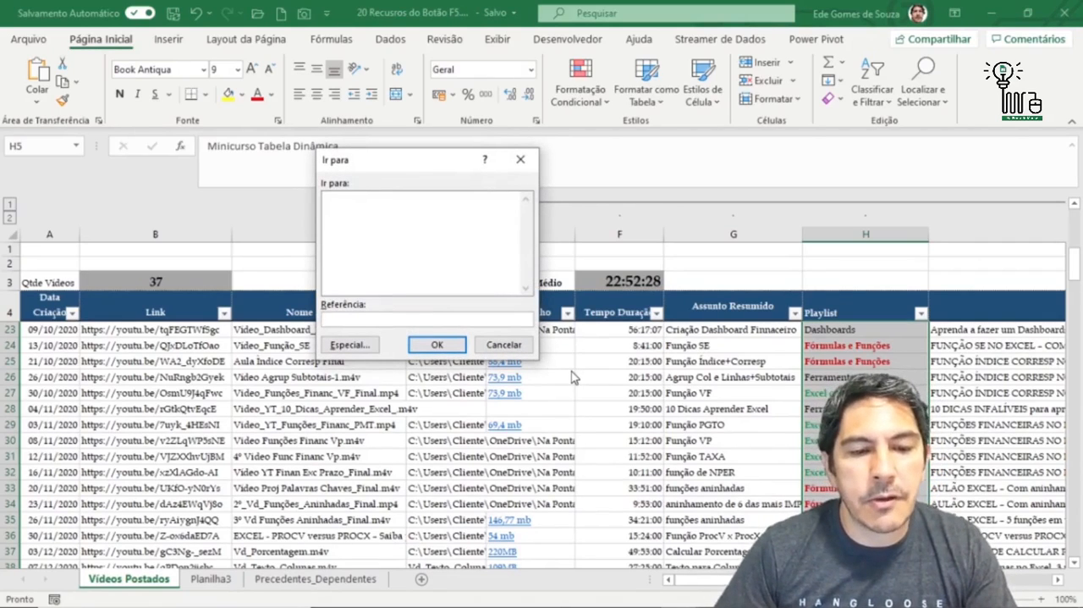
pyautogui.click(508, 346)
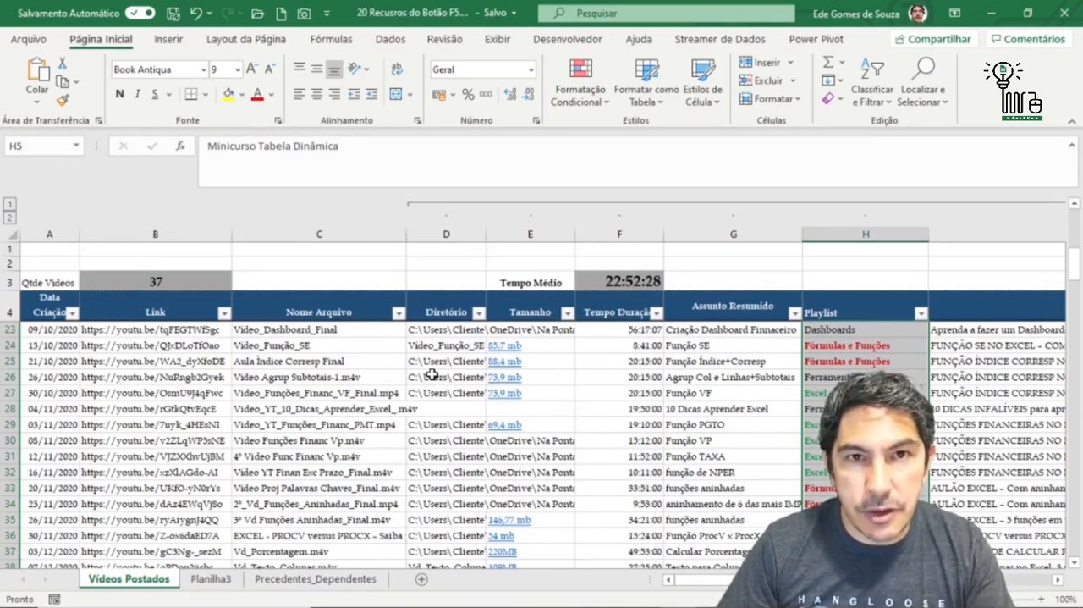
# - Jump to cell A500000 with Go To, and return to the first data cell, A5
pyautogui.press('F5')
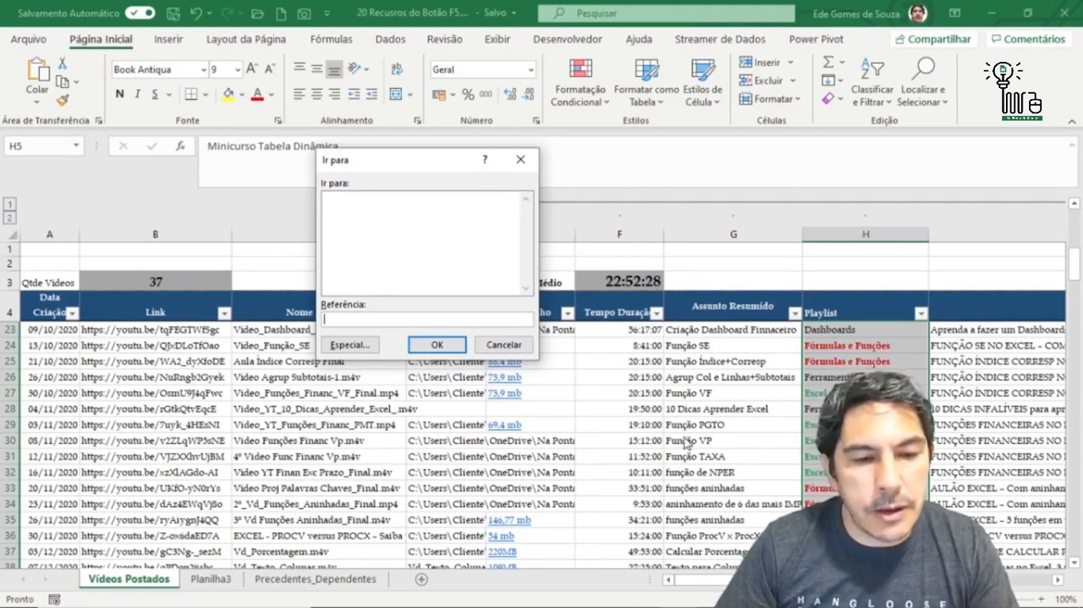
pyautogui.moveTo(389, 162); pyautogui.dragTo(384, 174)
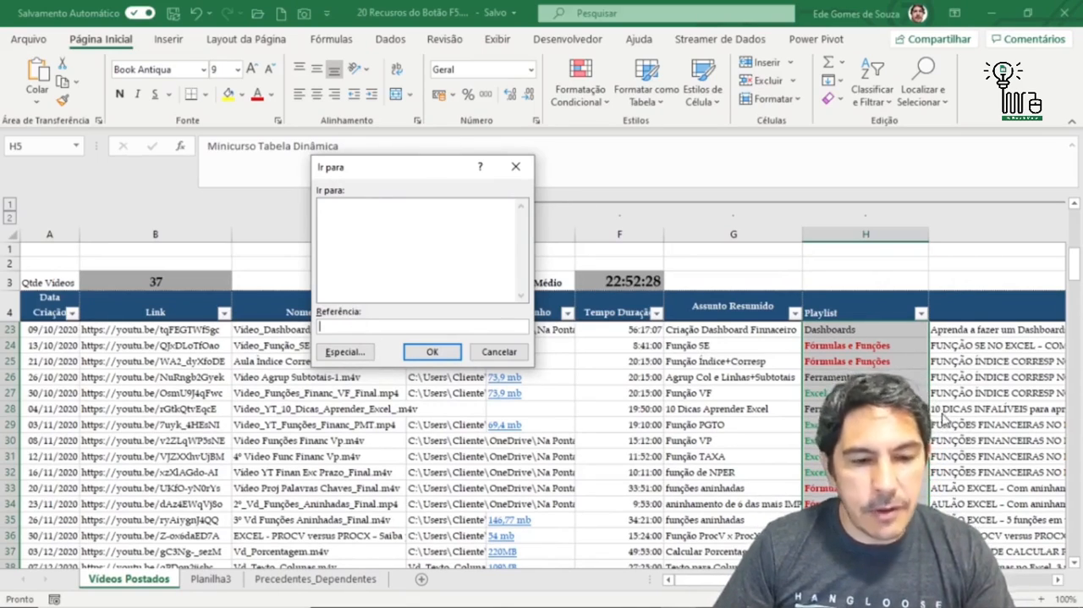
pyautogui.write('A500')
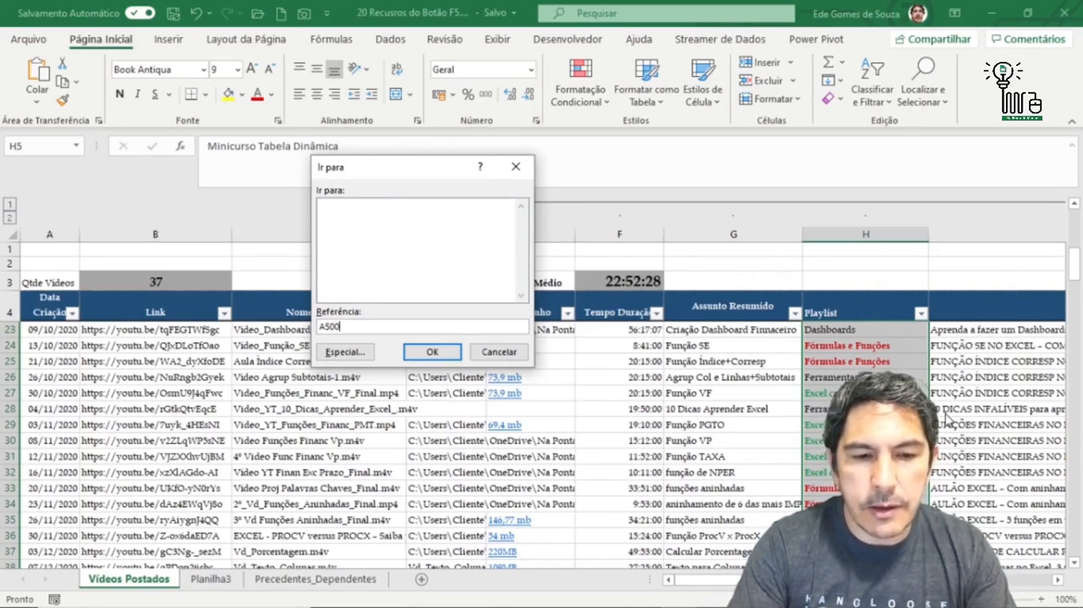
pyautogui.write('000')
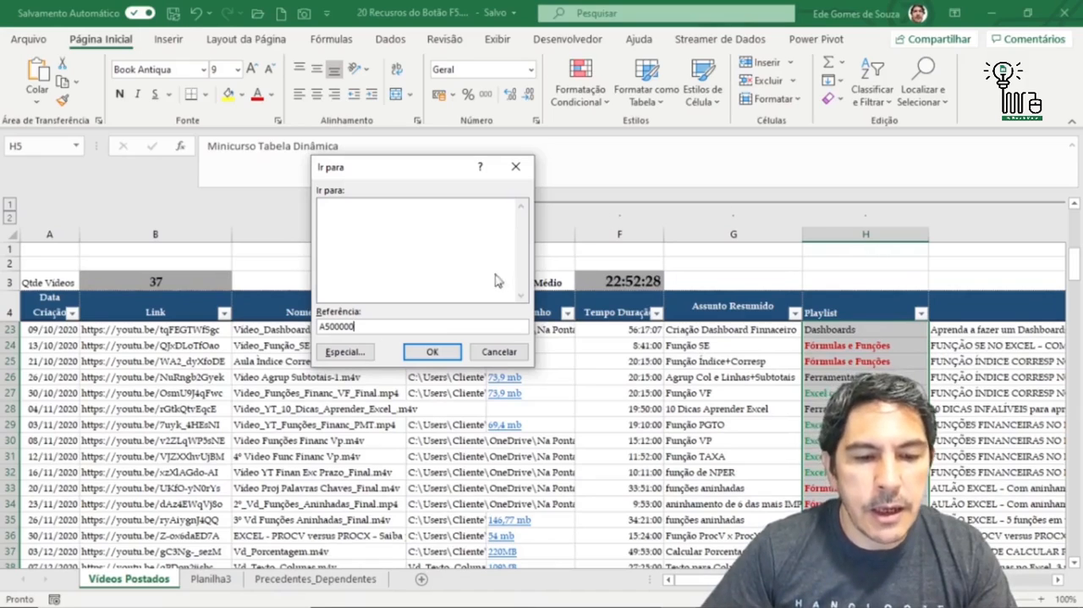
pyautogui.click(434, 352)
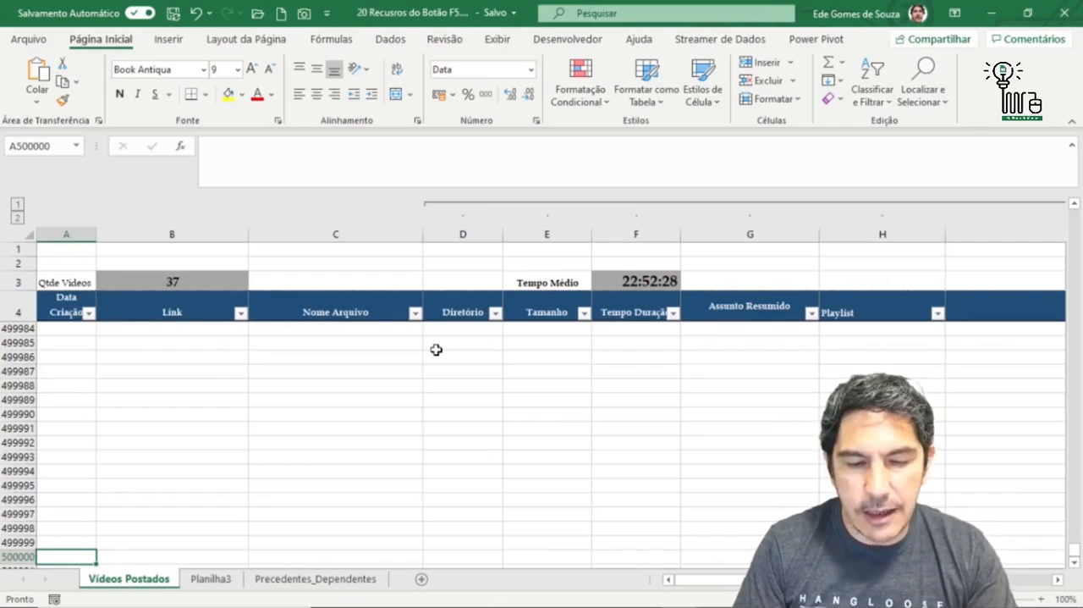
pyautogui.hotkey('ctrl', 'Home')
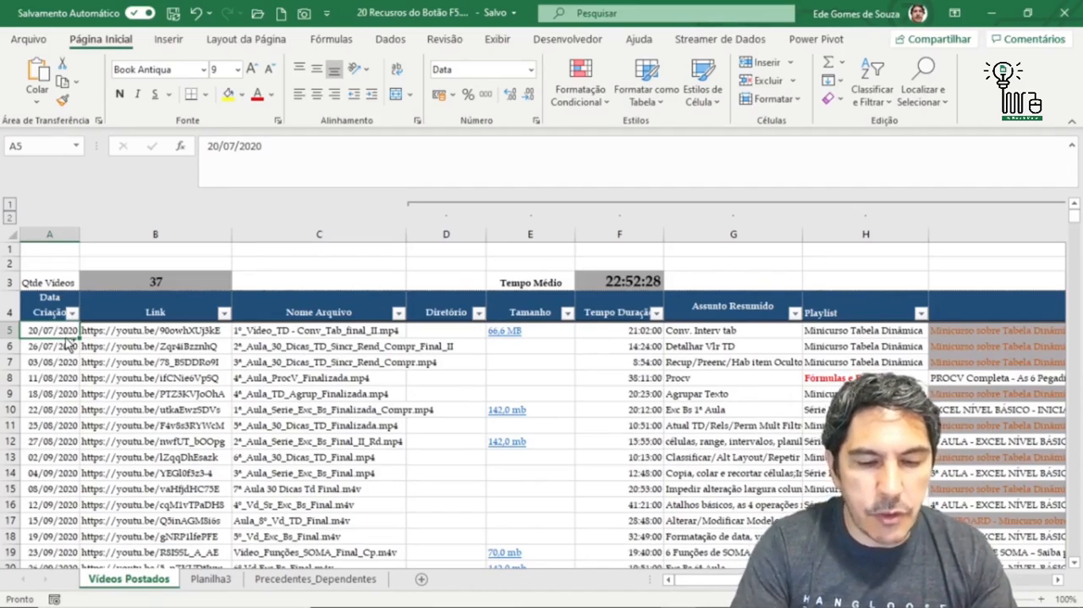
# - Select every cell on the Vídeos Postados sheet that contains a note, using Go To Special with the Notas option
pyautogui.press('F5')
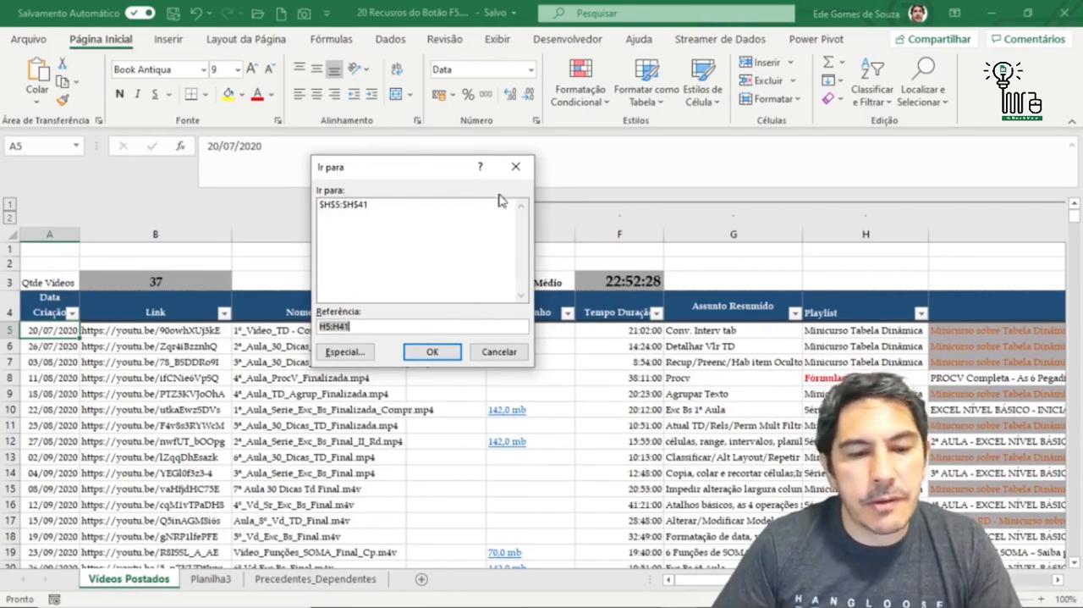
pyautogui.click(347, 355)
pyautogui.moveTo(397, 150); pyautogui.dragTo(511, 174)
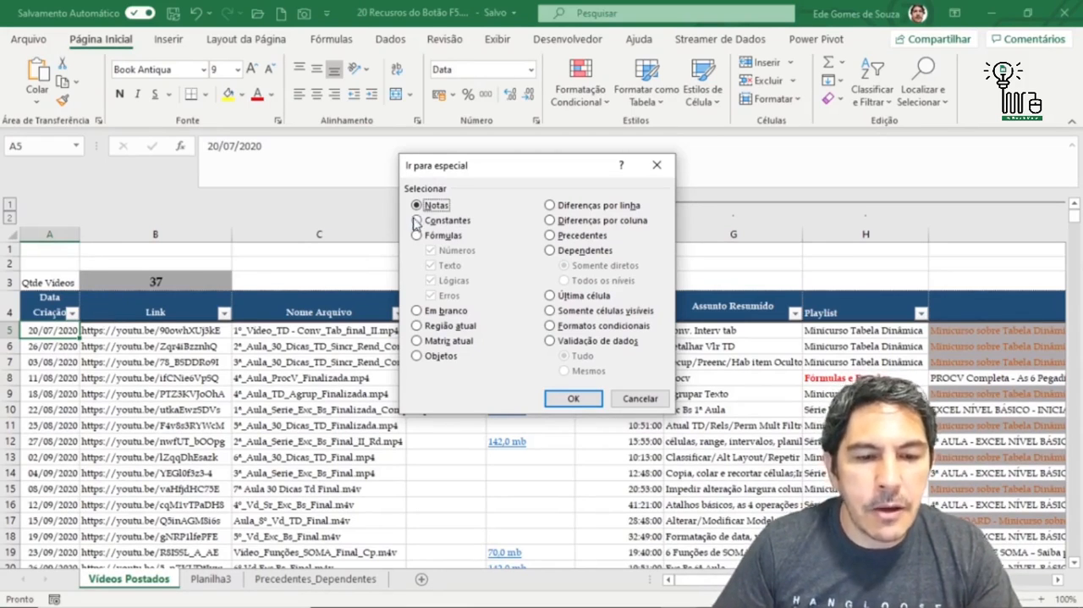
pyautogui.click(574, 399)
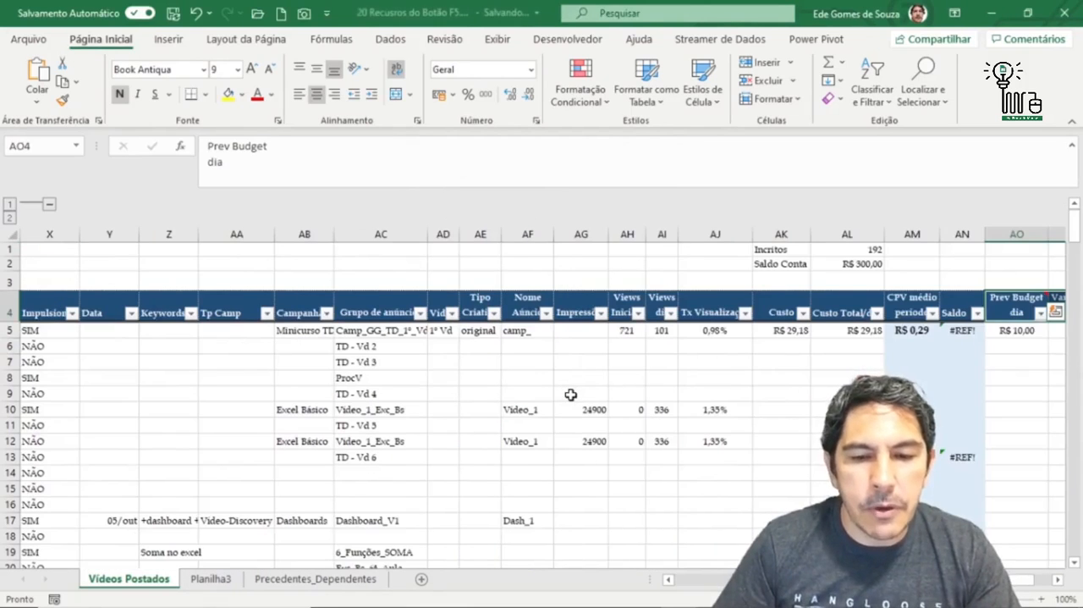
# - Examine the header cells with notes in the Prev Budget dia and Var Orç x Real columns, and read the note on AO4
pyautogui.click(1058, 580)
pyautogui.click(1058, 580)
pyautogui.moveTo(894, 306)
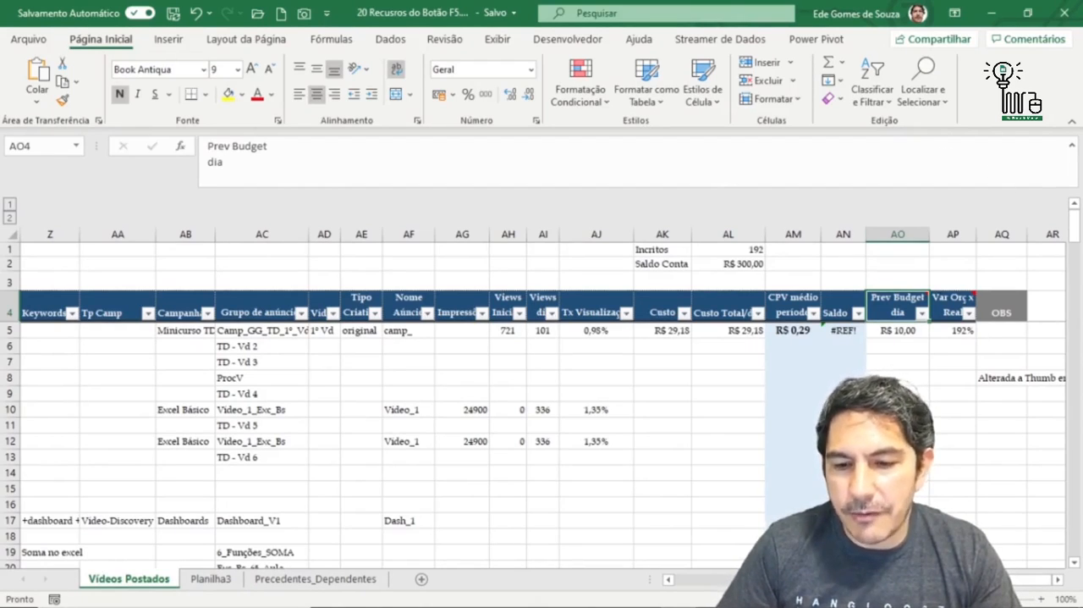
pyautogui.moveTo(619, 479); pyautogui.dragTo(1060, 487)
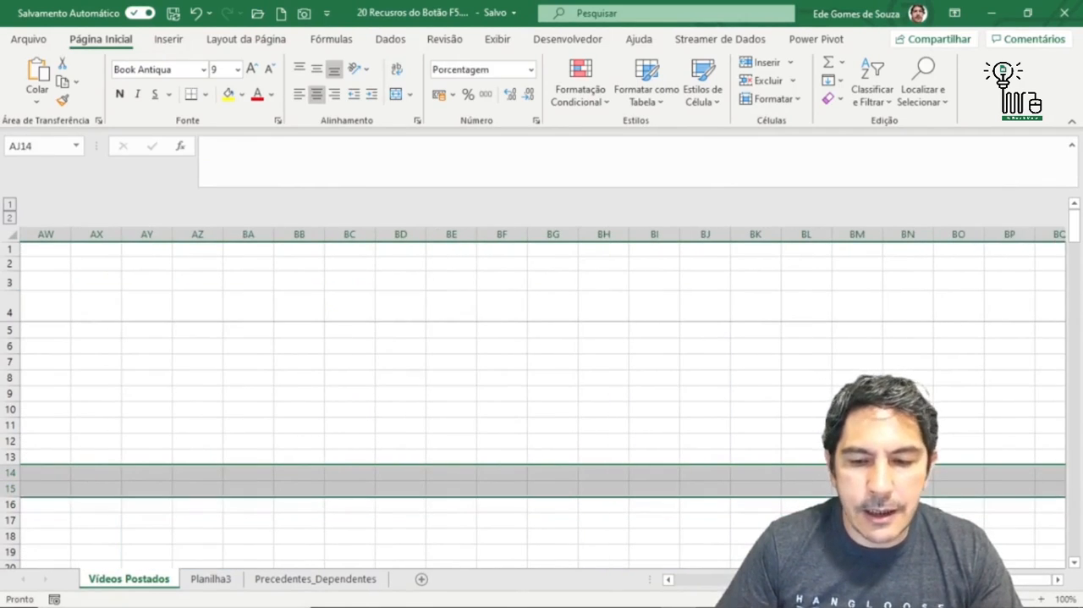
pyautogui.hotkey('ctrl', 'BackSpace')
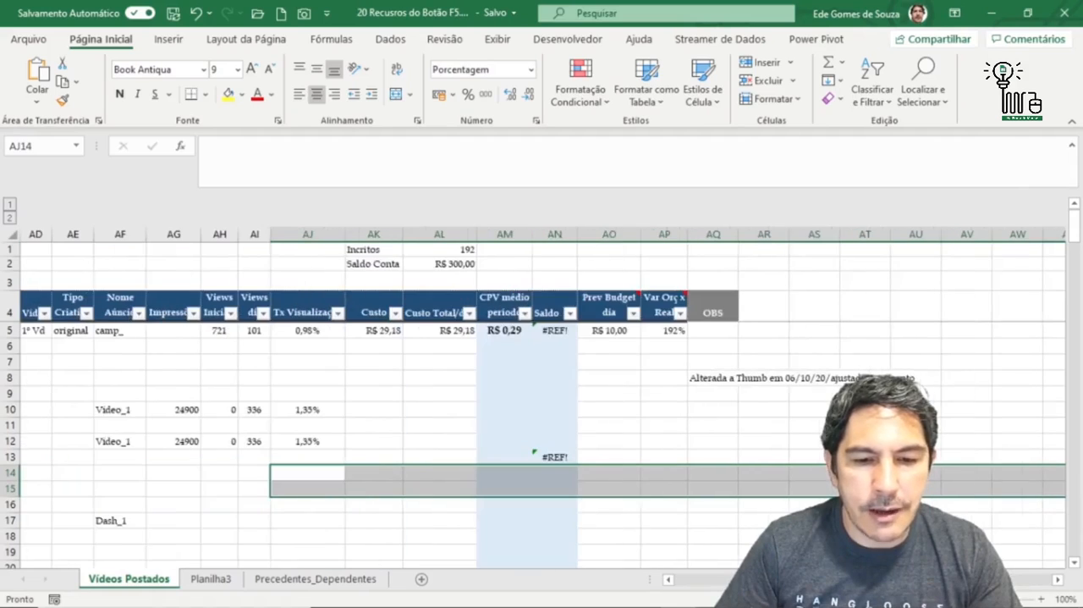
pyautogui.click(1059, 579)
pyautogui.click(1059, 580)
pyautogui.click(1059, 579)
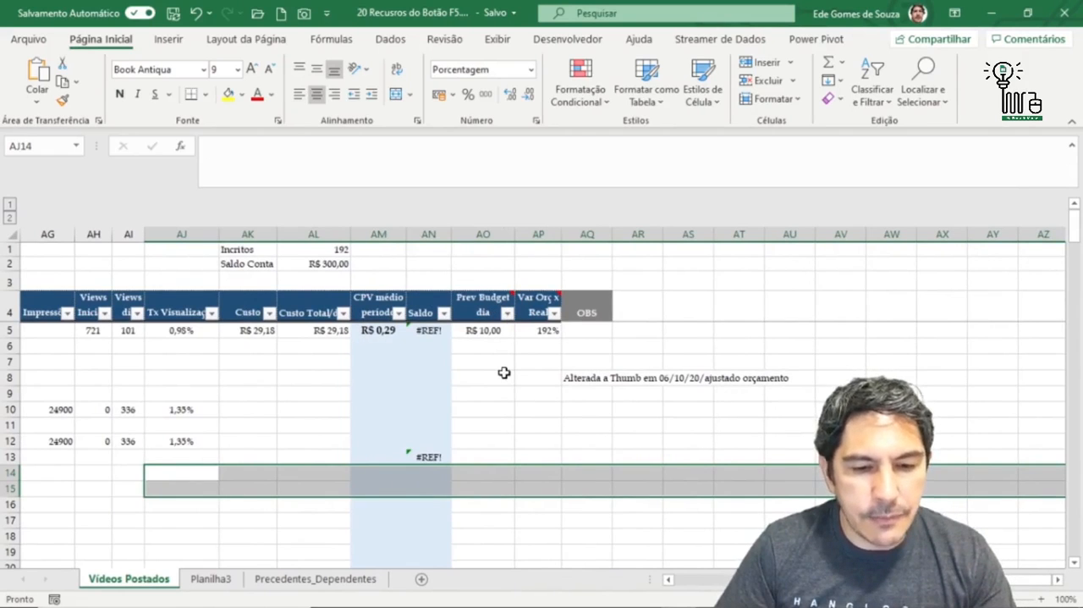
pyautogui.scroll(3, 503, 373)
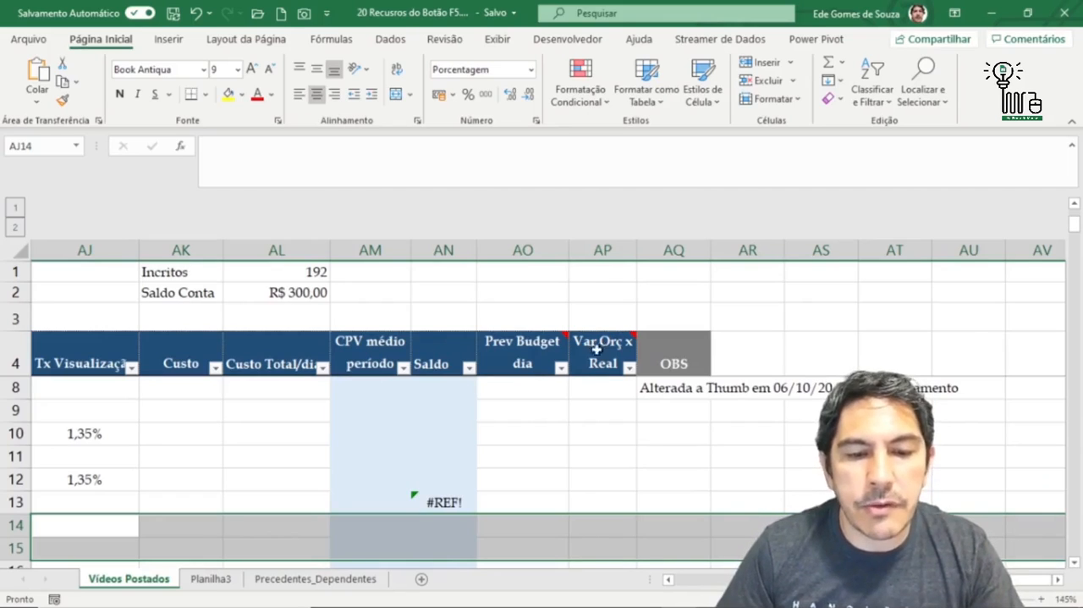
pyautogui.moveTo(531, 337)
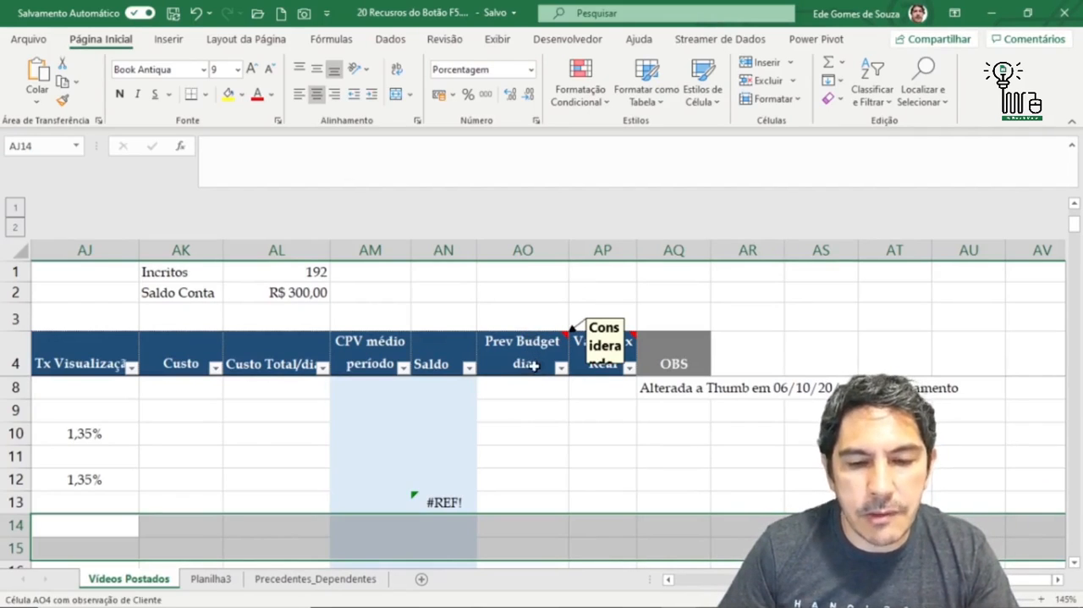
pyautogui.scroll(-3, 537, 367)
pyautogui.scroll(-1, 537, 367)
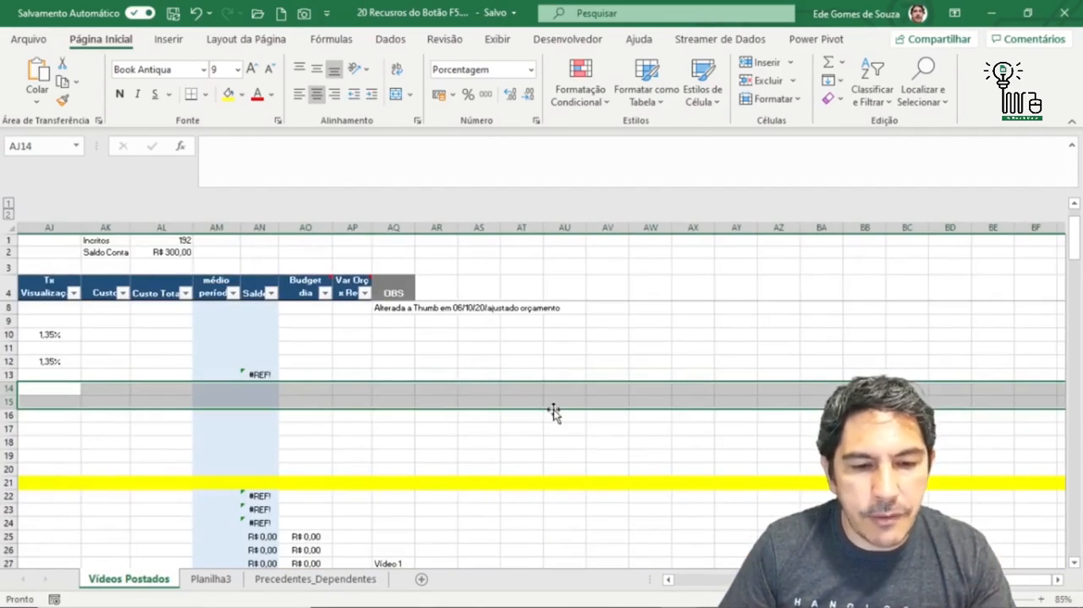
pyautogui.scroll(1, 553, 409)
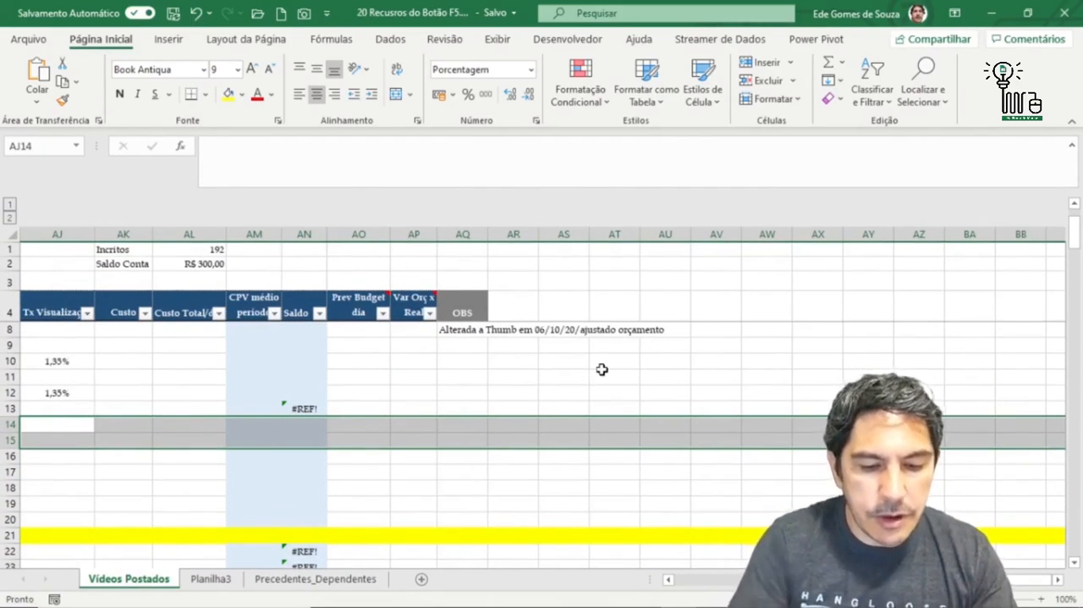
# - Try to select the constant cells using Go To Special with the Constantes option while rows 14 and 15 are selected
pyautogui.press('F5')
pyautogui.click(460, 374)
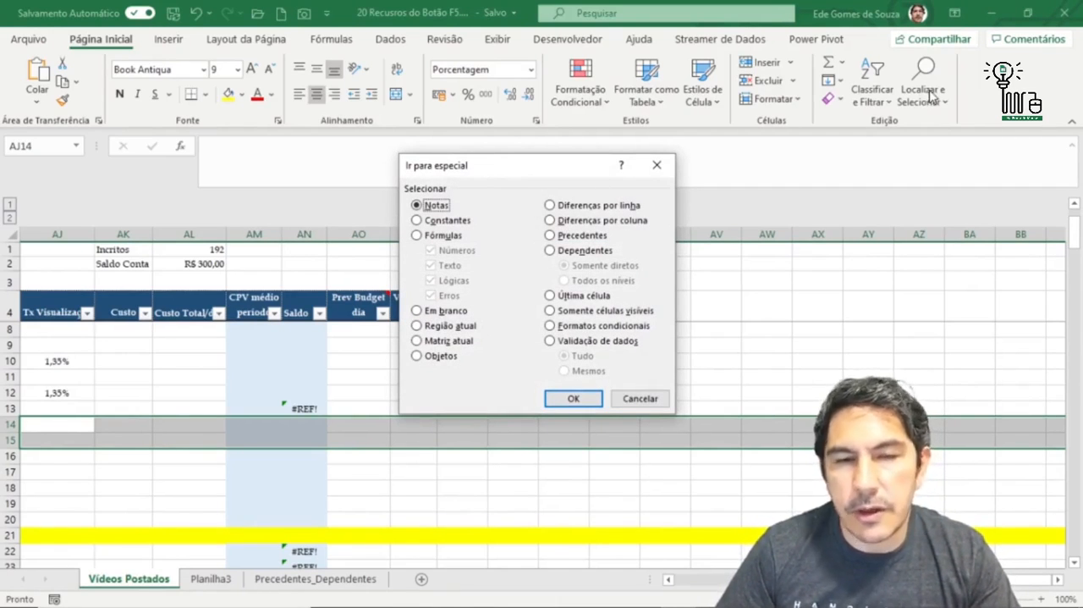
pyautogui.moveTo(540, 178); pyautogui.dragTo(364, 103)
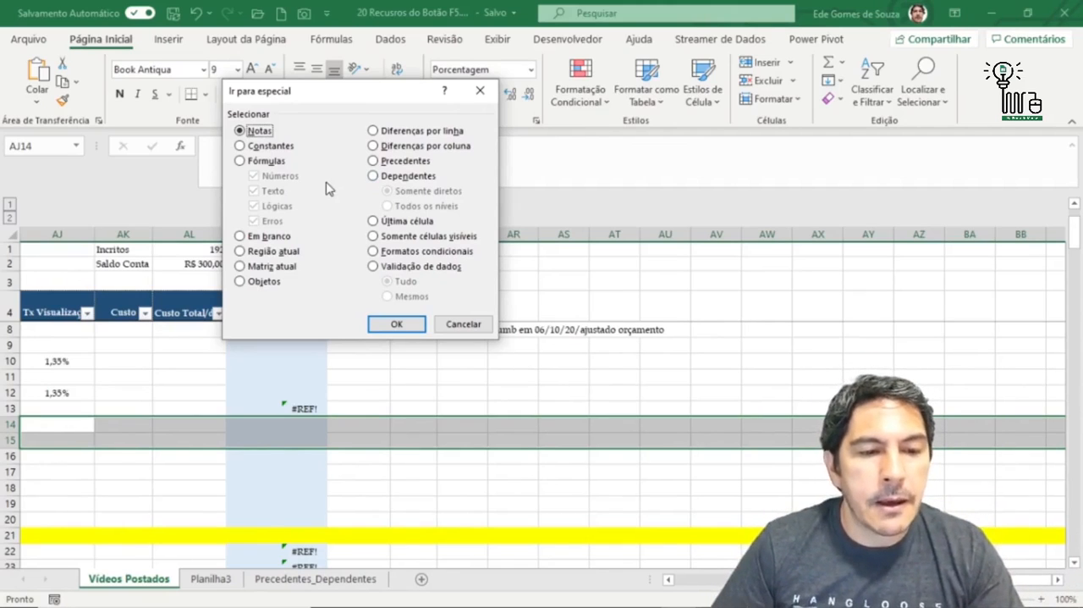
pyautogui.click(240, 146)
pyautogui.press('Return')
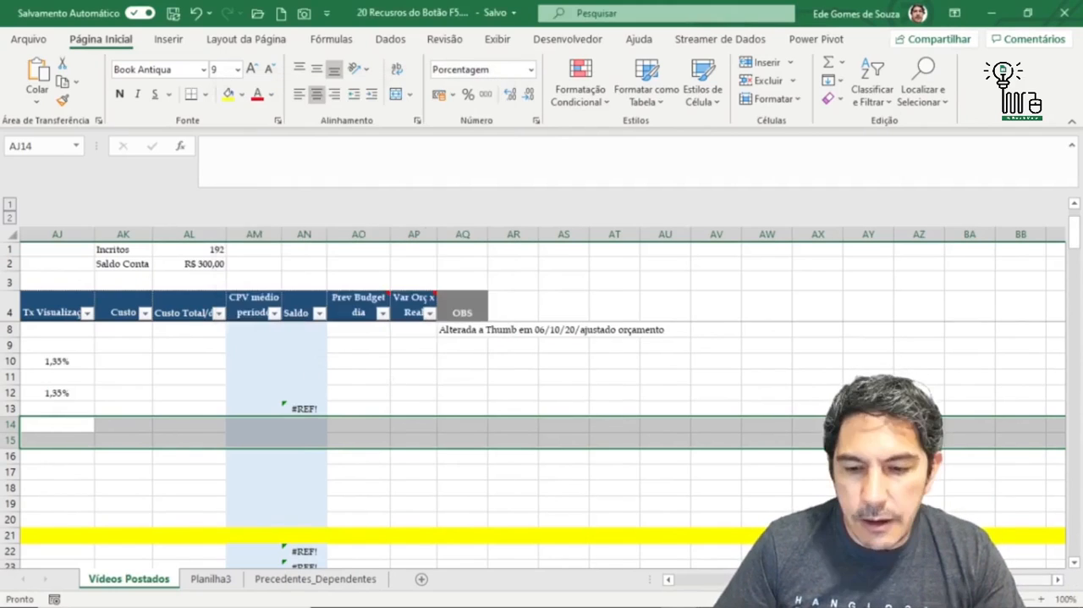
# - Select the entire Vídeos Postados sheet and narrow the selection to its constant cells using Go To Special with the Constantes option
pyautogui.moveTo(940, 580); pyautogui.dragTo(736, 580)
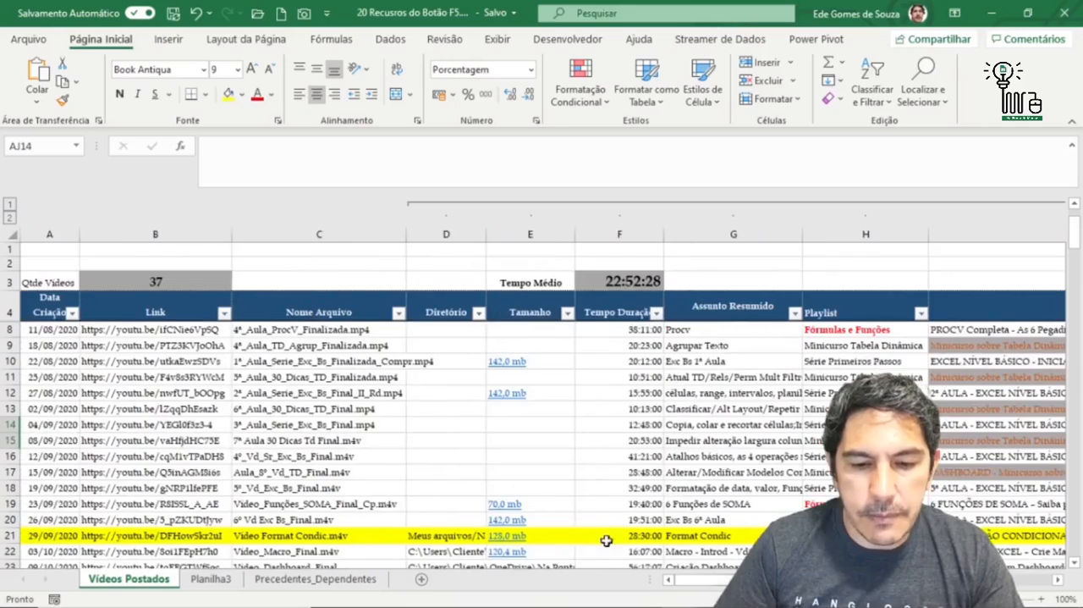
pyautogui.click(14, 235)
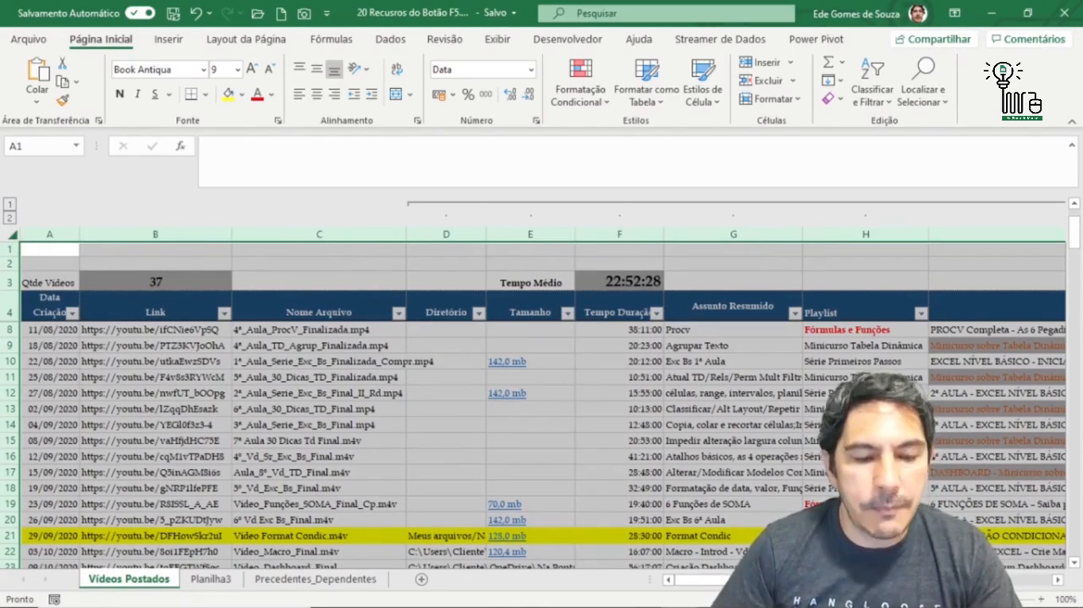
pyautogui.press('F5')
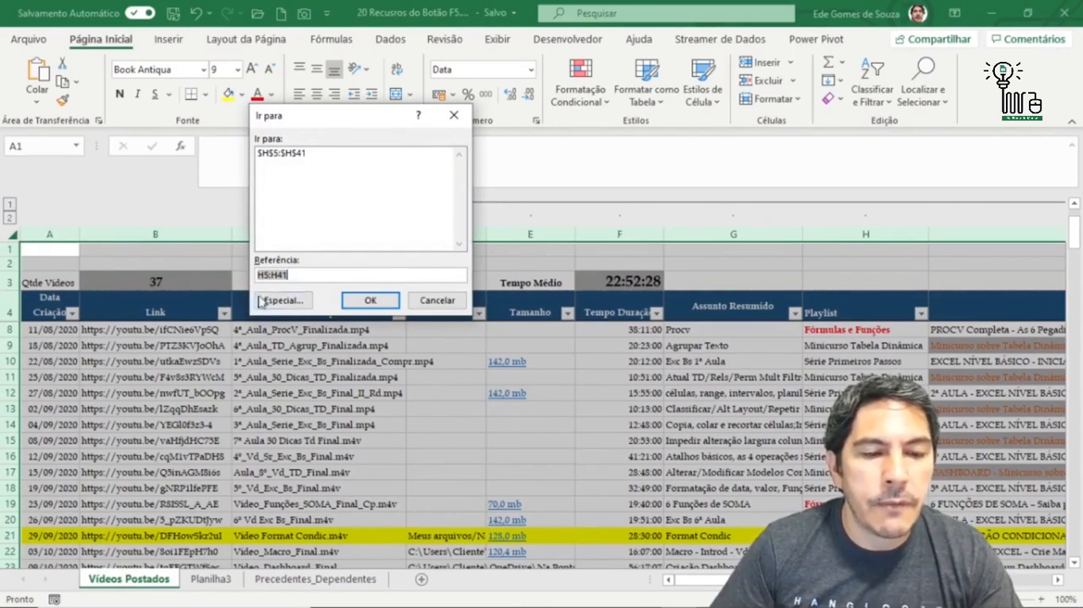
pyautogui.click(267, 304)
pyautogui.click(269, 147)
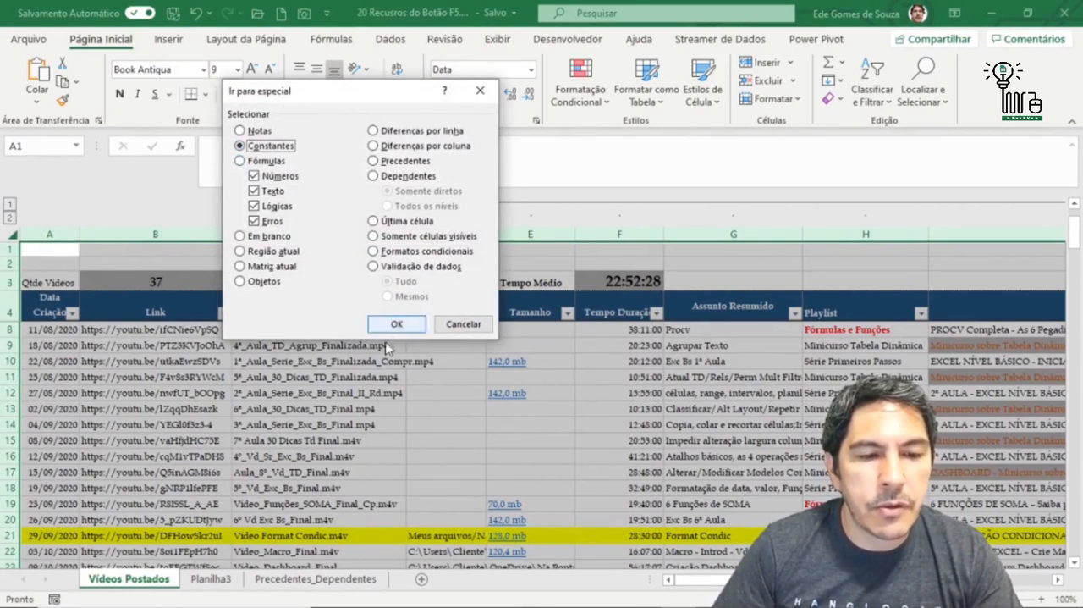
pyautogui.click(395, 327)
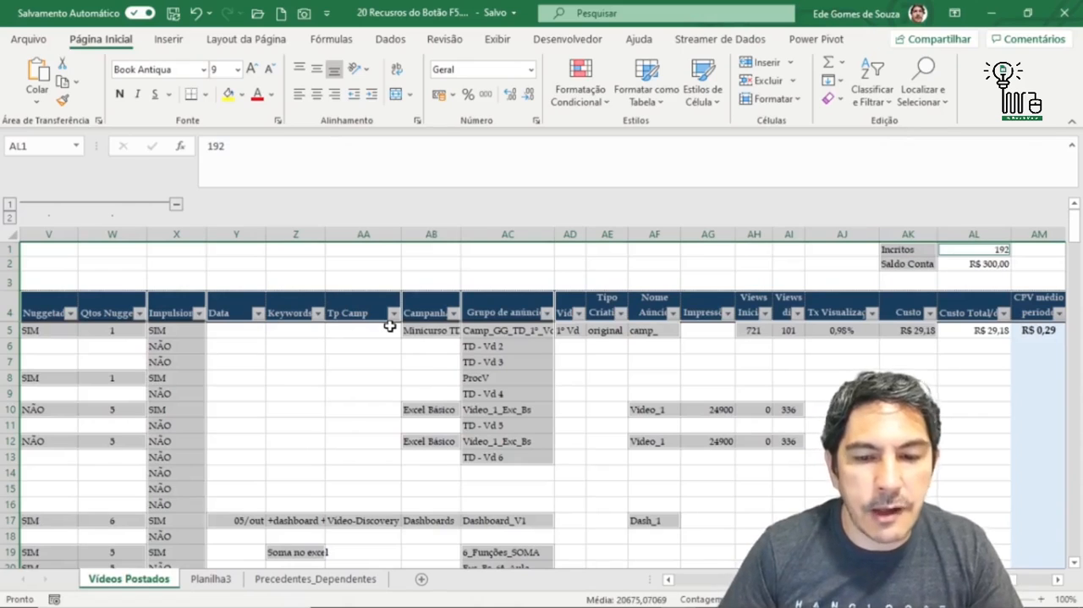
# - From cell W1, select only formula cells that return numbers, using Go To Special with Fórmulas limited to Números
pyautogui.click(116, 252)
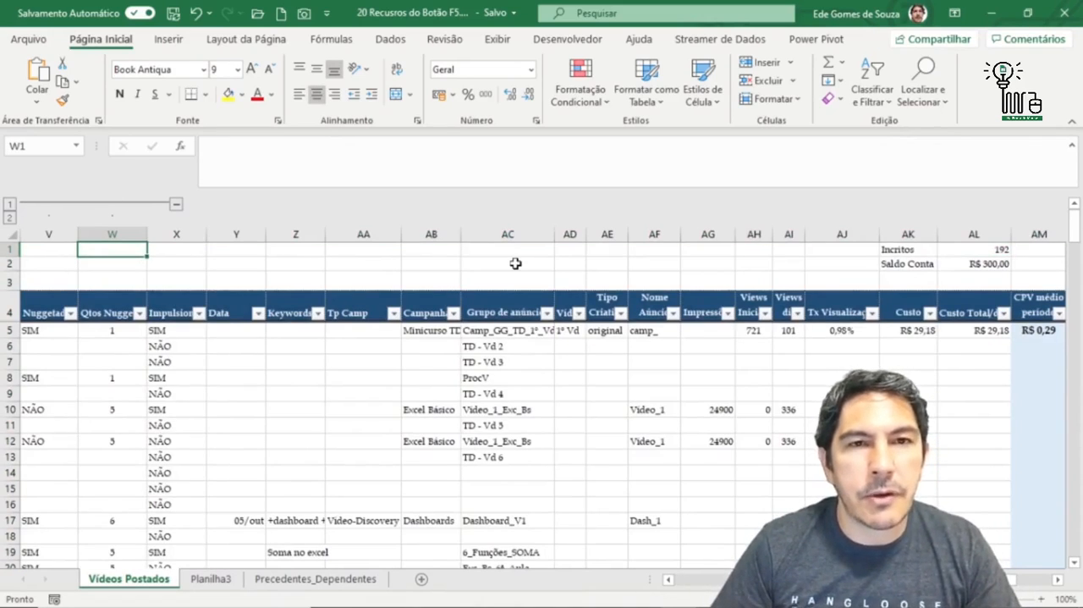
pyautogui.press('F5')
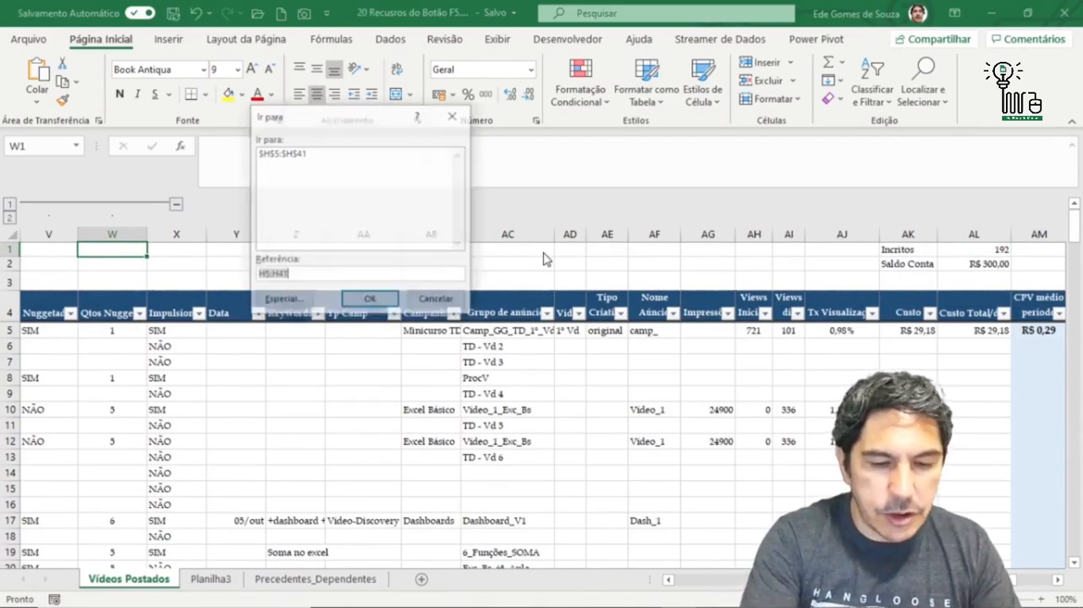
pyautogui.click(273, 307)
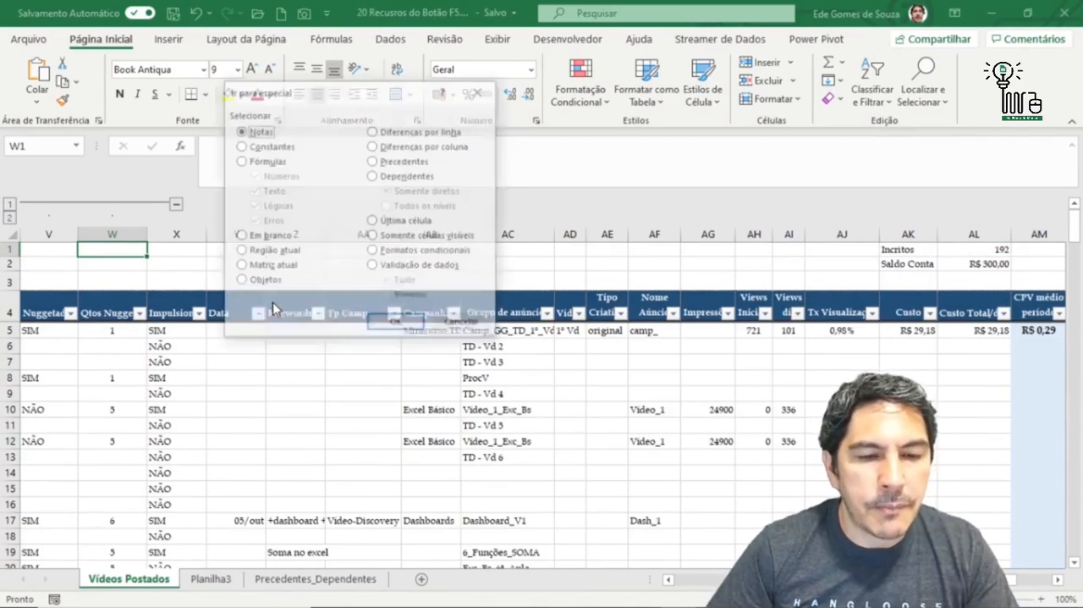
pyautogui.click(240, 161)
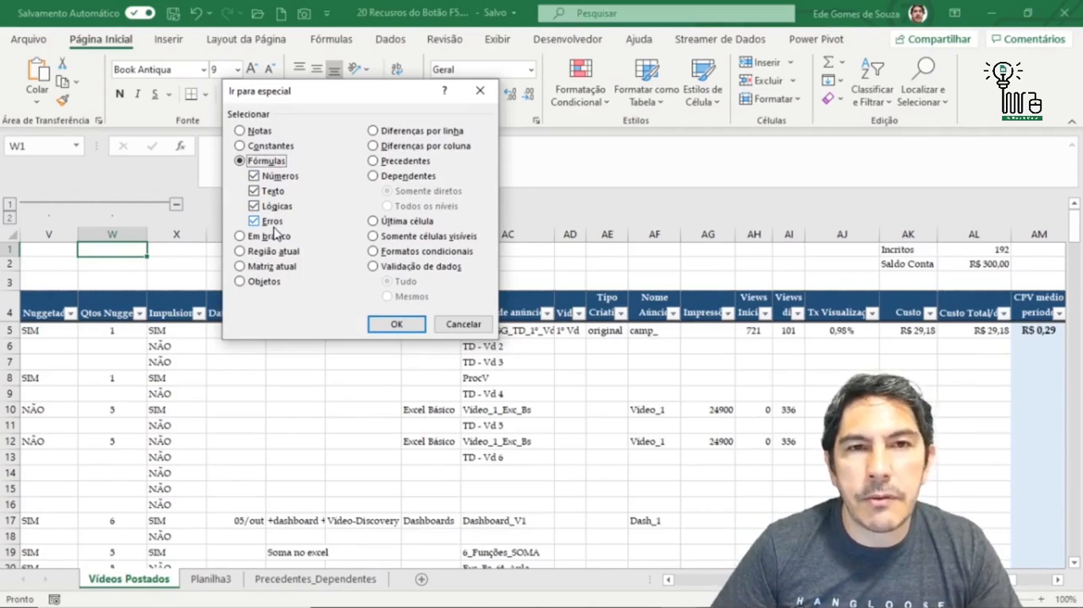
pyautogui.click(254, 176)
pyautogui.click(254, 192)
pyautogui.click(254, 205)
pyautogui.click(254, 221)
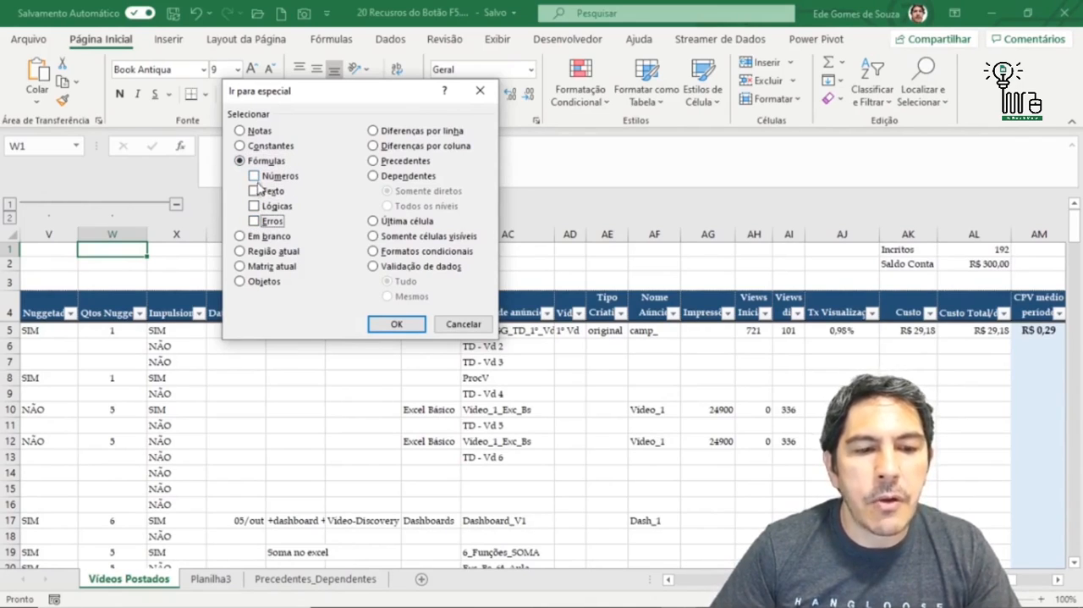
pyautogui.click(256, 176)
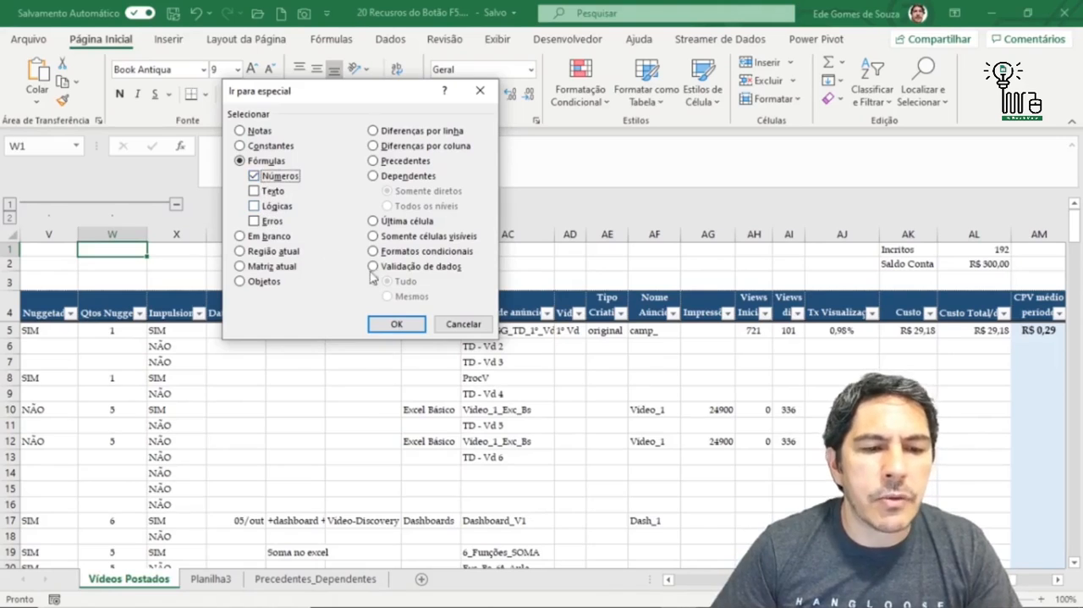
pyautogui.click(397, 325)
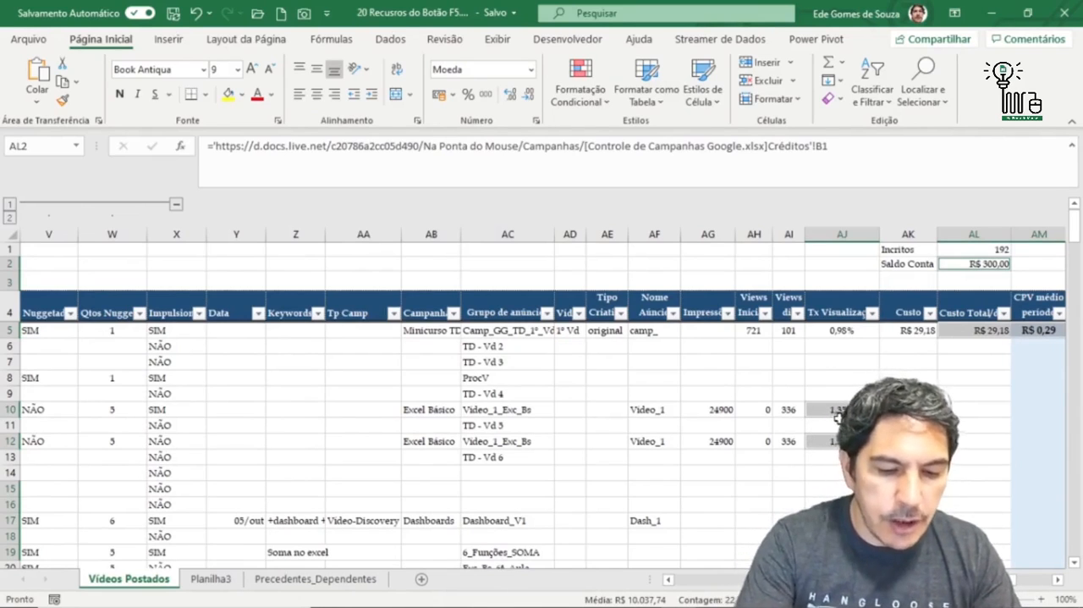
# - Try Go To Special with Fórmulas limited to Números and Erros on the current selection, and drop the selection by choosing cell AL10
pyautogui.press('F5')
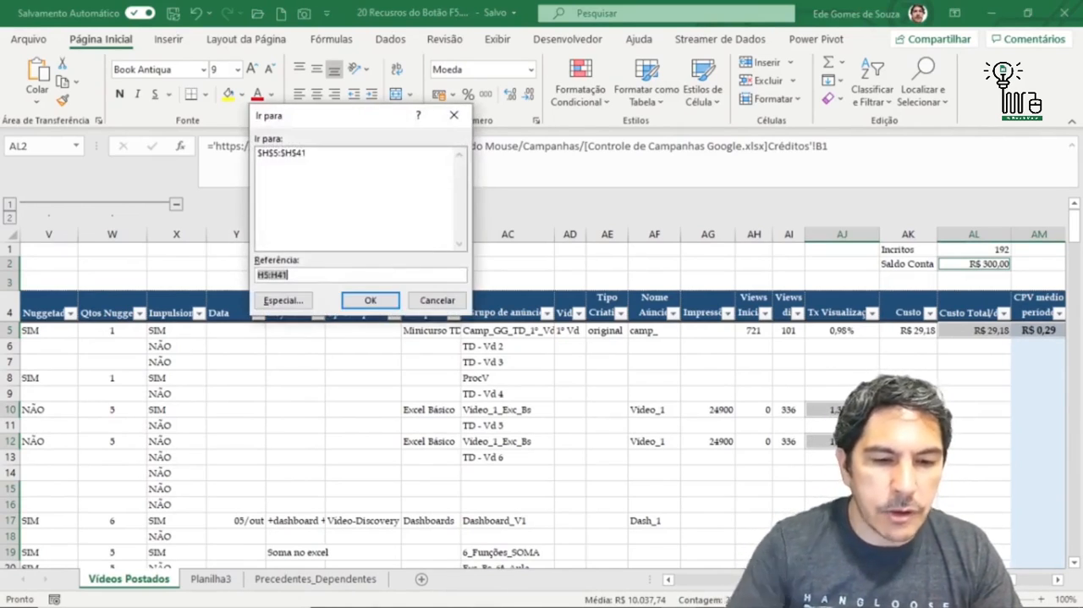
pyautogui.click(279, 301)
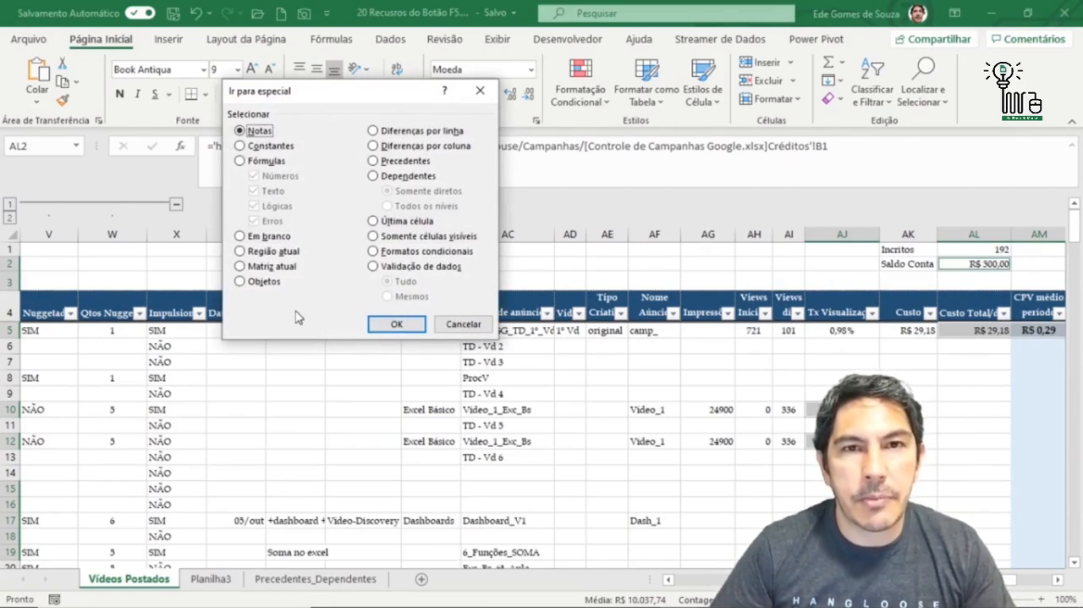
pyautogui.click(240, 161)
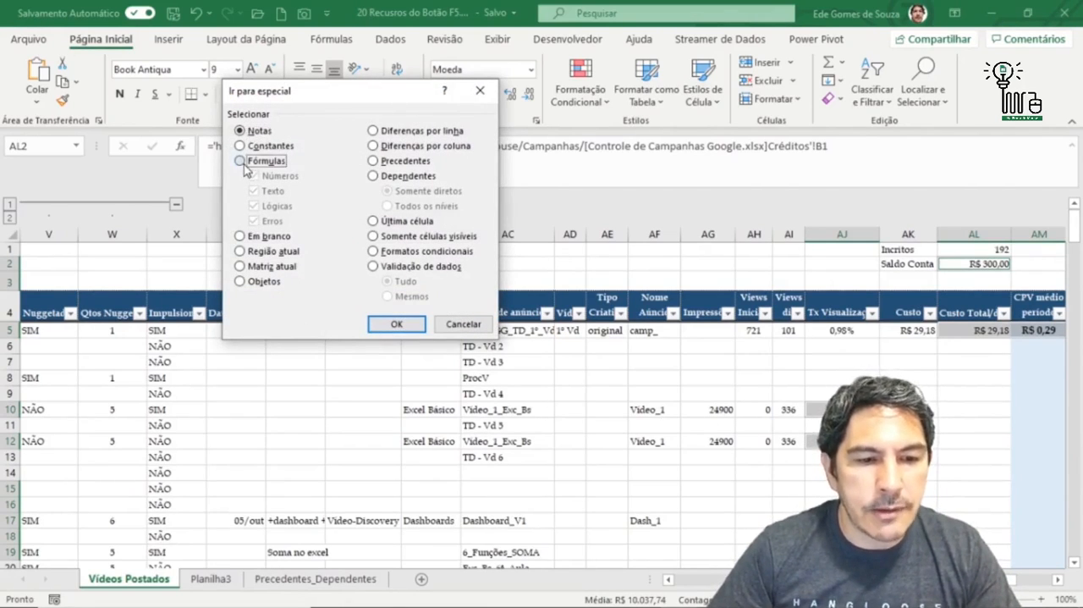
pyautogui.click(254, 191)
pyautogui.click(254, 206)
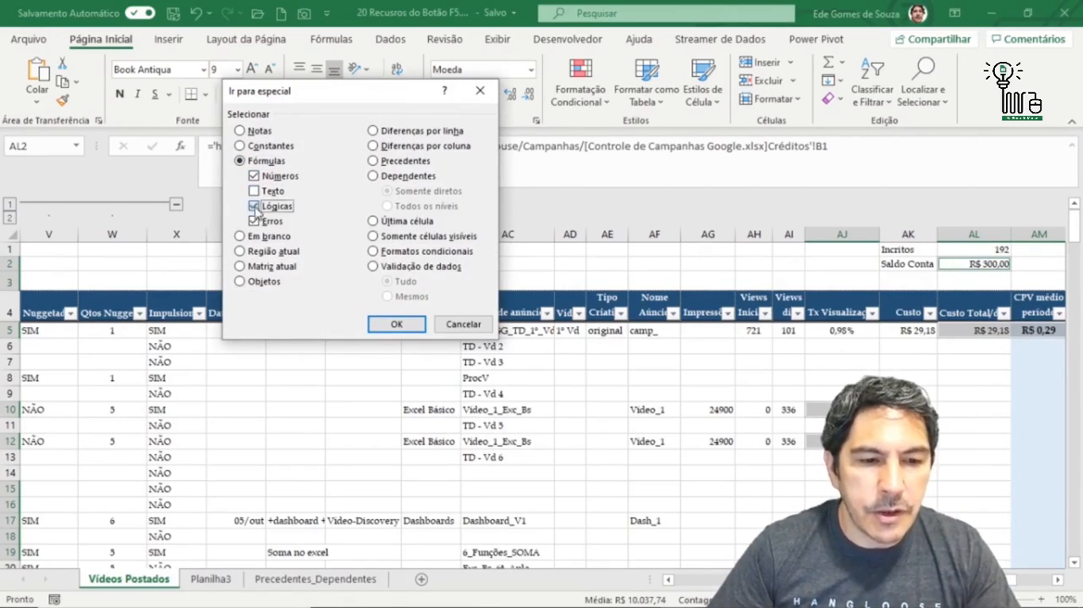
pyautogui.click(386, 335)
pyautogui.click(386, 330)
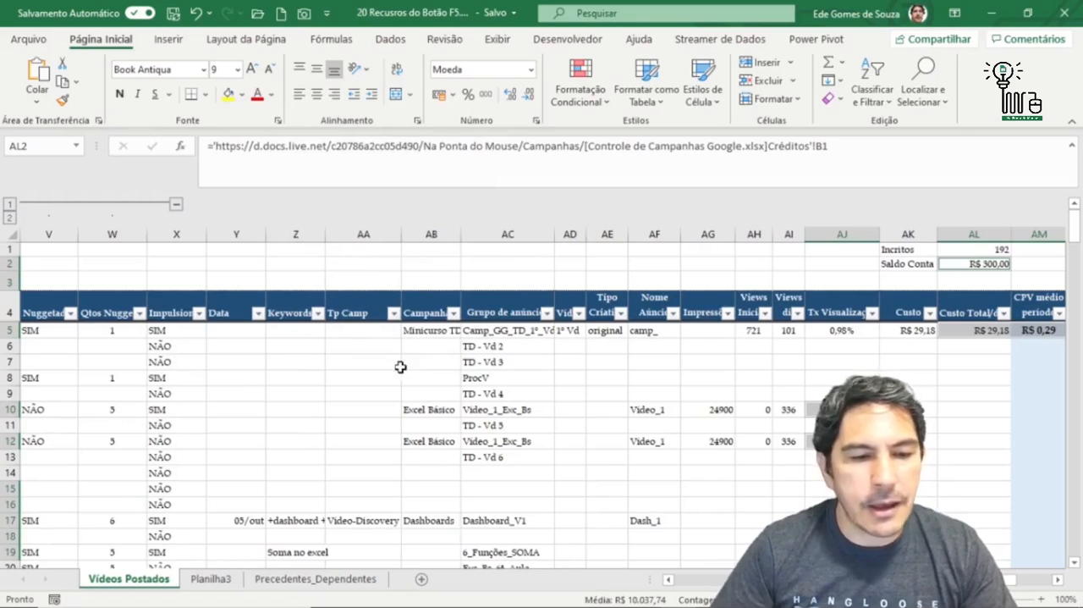
pyautogui.click(396, 362)
pyautogui.click(996, 411)
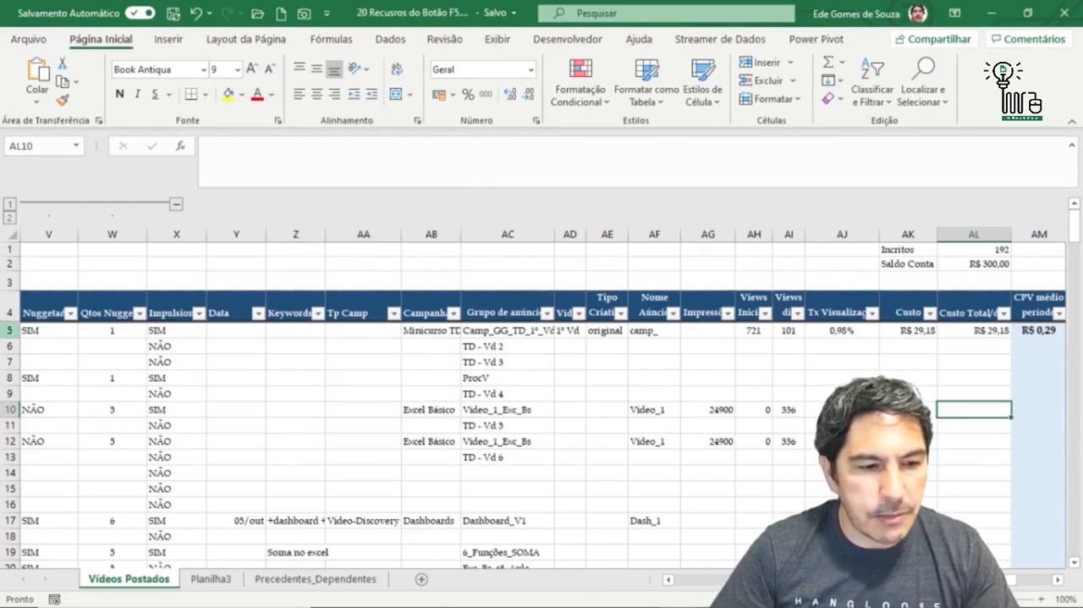
# - Select the entire sheet and narrow the selection to formula cells with errors, using Go To Special with Fórmulas limited to Erros
pyautogui.click(14, 237)
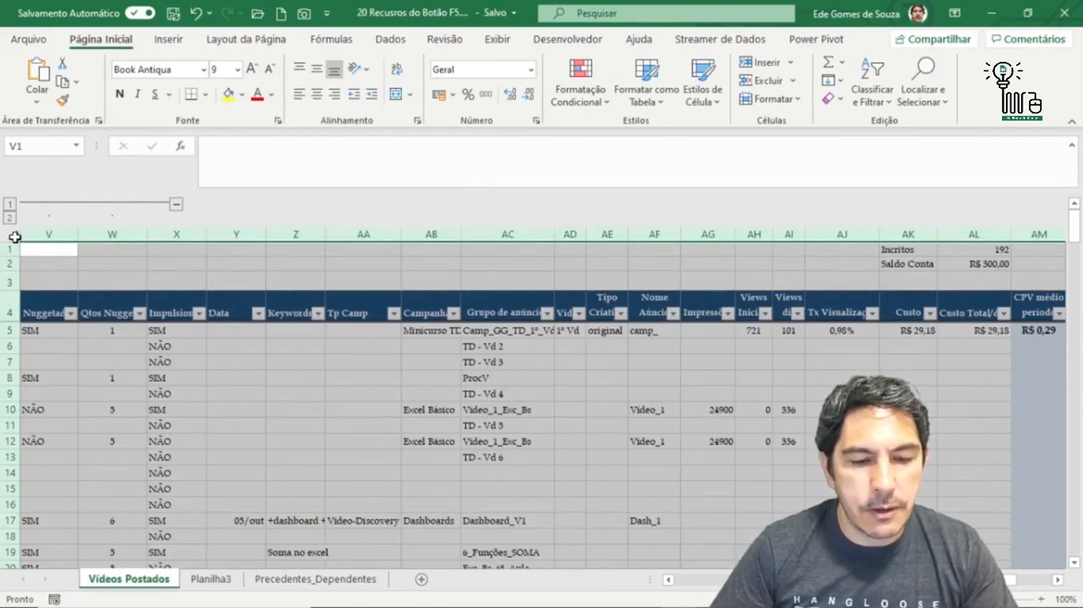
pyautogui.press('F5')
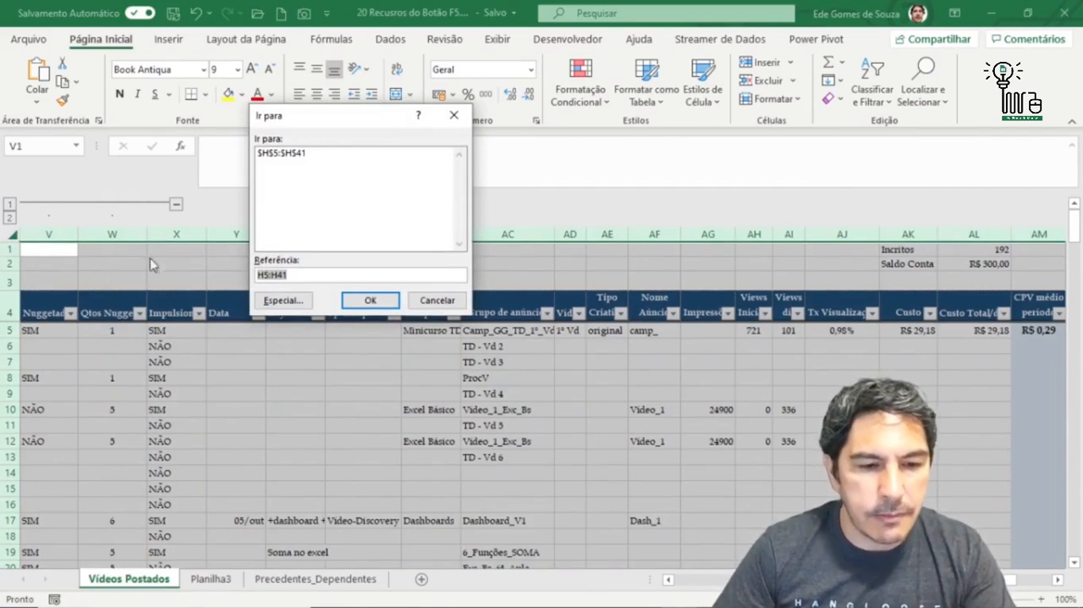
pyautogui.click(281, 302)
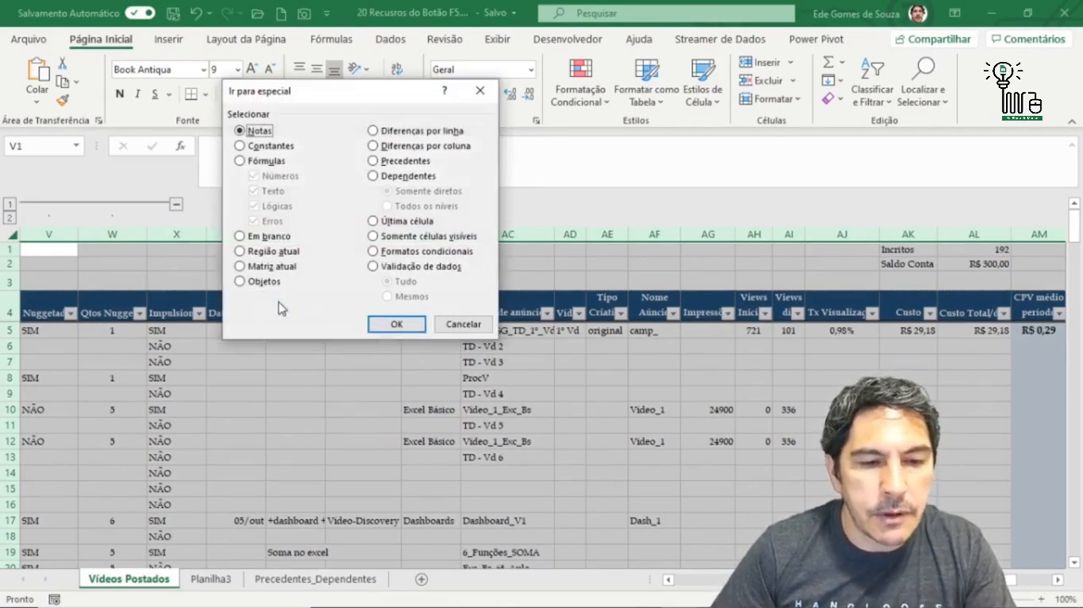
pyautogui.click(241, 161)
pyautogui.click(253, 175)
pyautogui.click(253, 190)
pyautogui.click(253, 205)
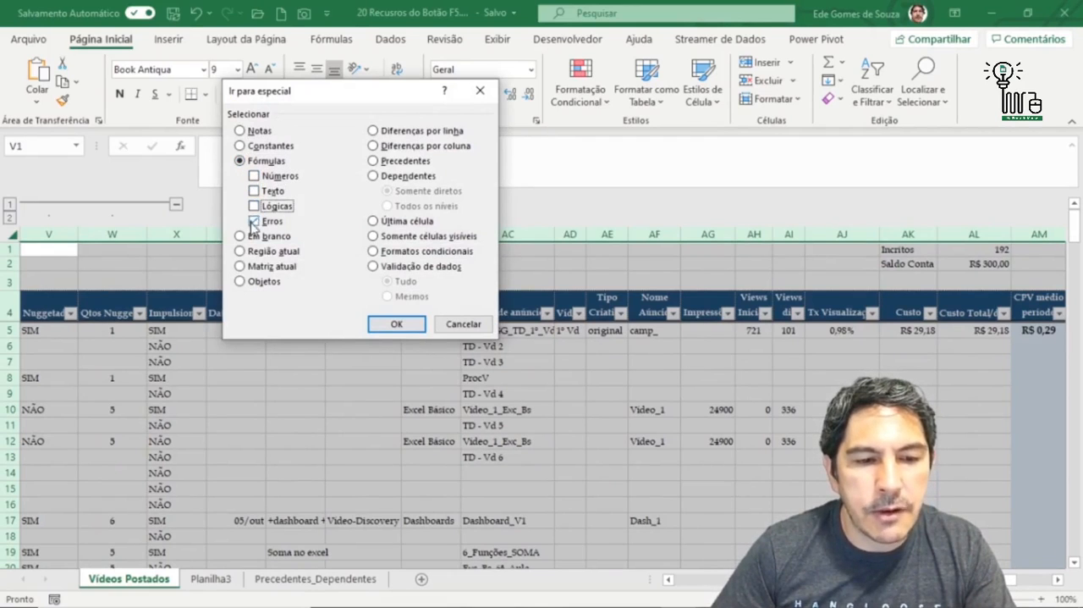
pyautogui.click(253, 221)
pyautogui.click(253, 221)
pyautogui.click(396, 323)
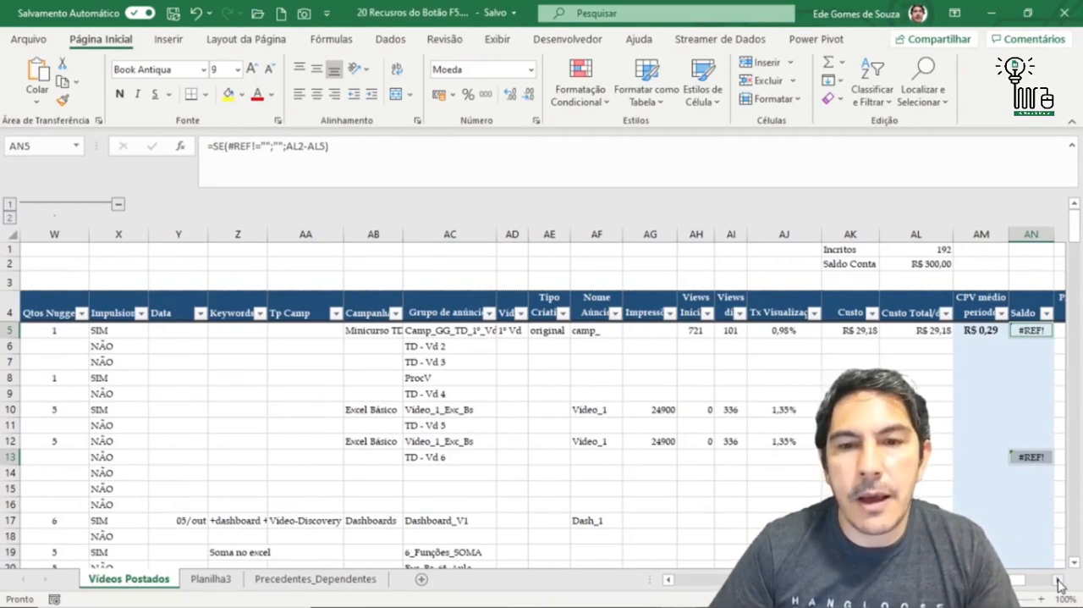
# - Examine the selected error cells in the Saldo column and read the formula in AN5
pyautogui.click(1059, 582)
pyautogui.click(1059, 582)
pyautogui.click(1059, 583)
pyautogui.click(1059, 583)
pyautogui.click(1058, 583)
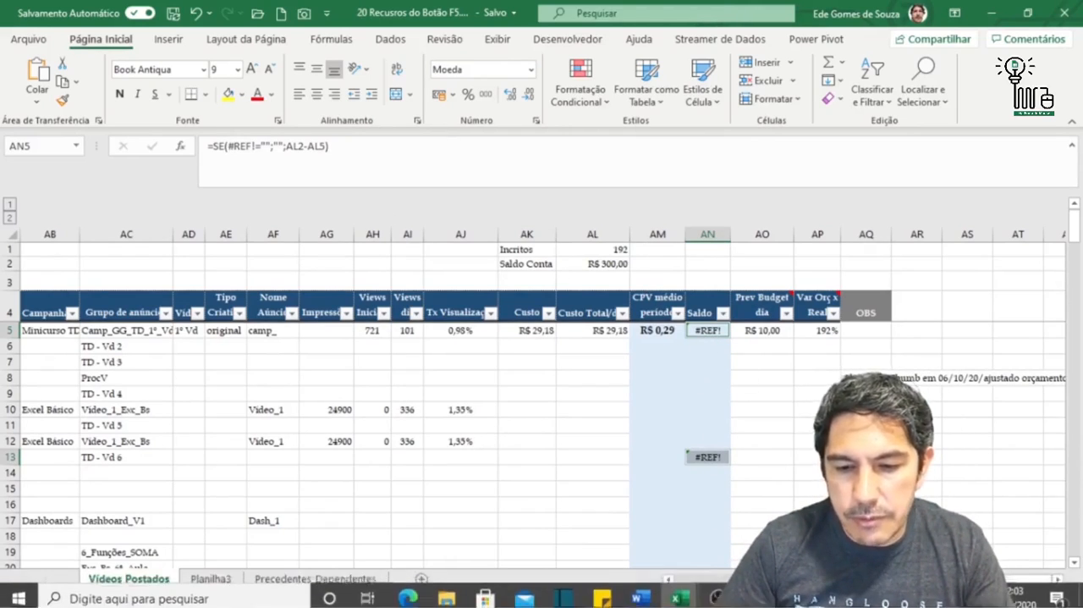
pyautogui.moveTo(1055, 580); pyautogui.dragTo(1062, 586)
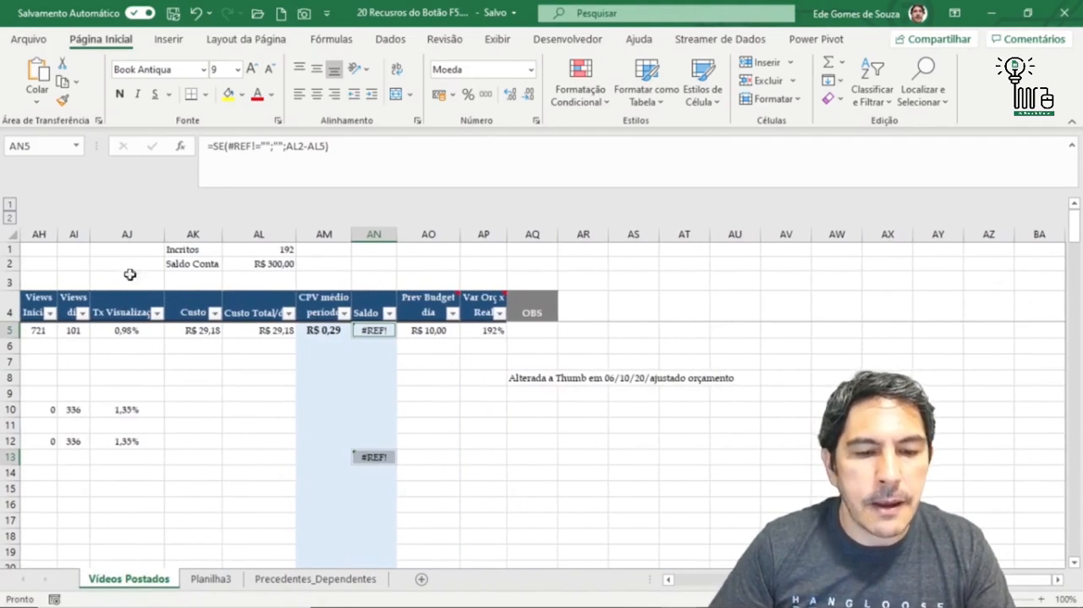
pyautogui.keyDown('ctrl'); pyautogui.scroll(4, 360, 328); pyautogui.keyUp('ctrl')
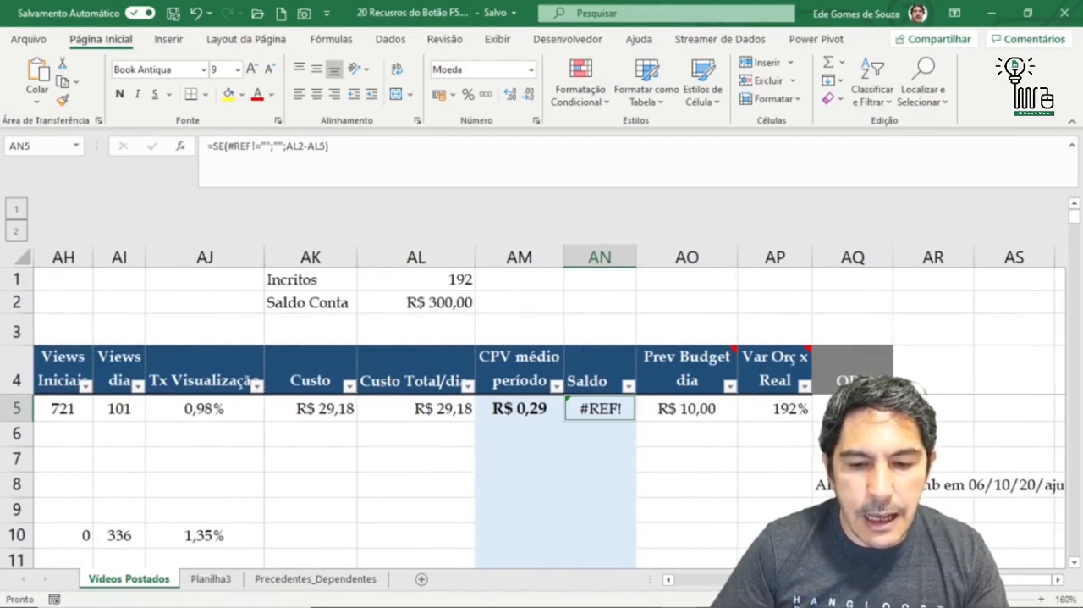
pyautogui.click(1058, 581)
pyautogui.click(1058, 581)
pyautogui.click(1058, 582)
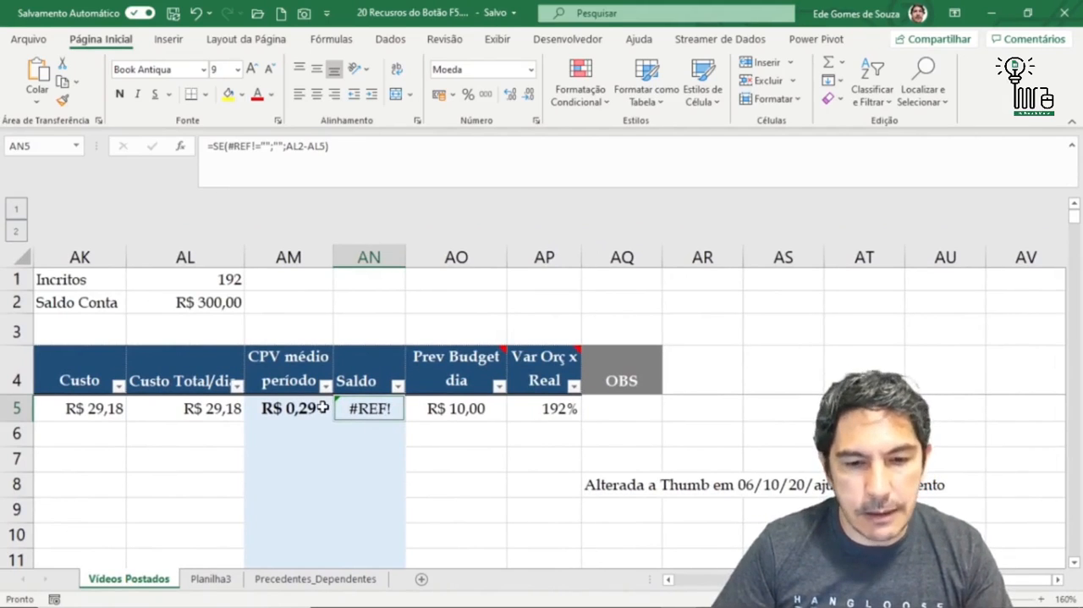
# - Select the entire sheet and narrow the selection to empty cells, using Go To Special with Em branco
pyautogui.click(144, 466)
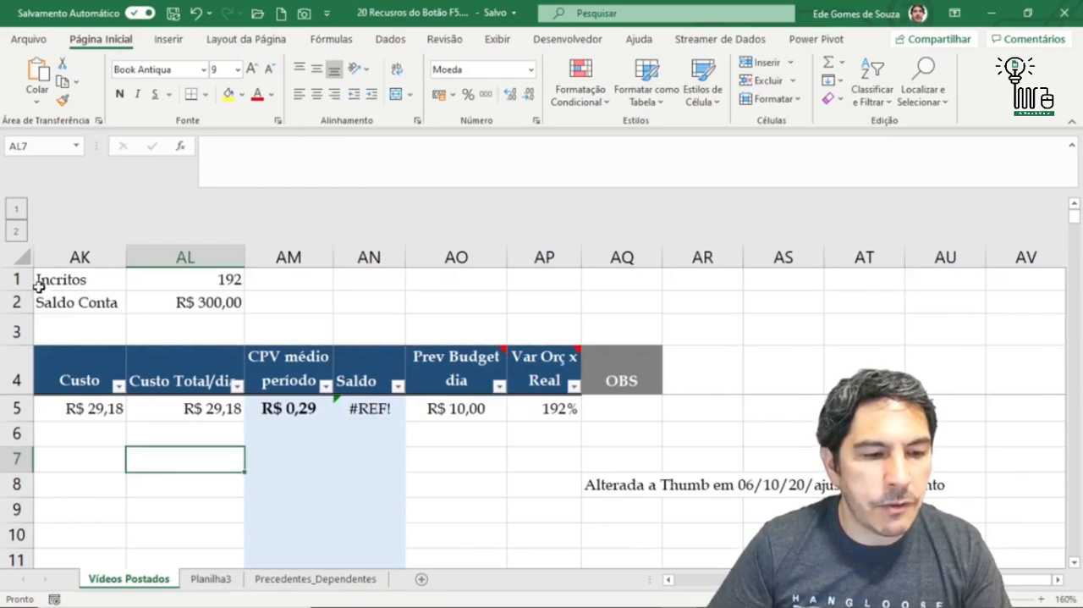
pyautogui.click(17, 261)
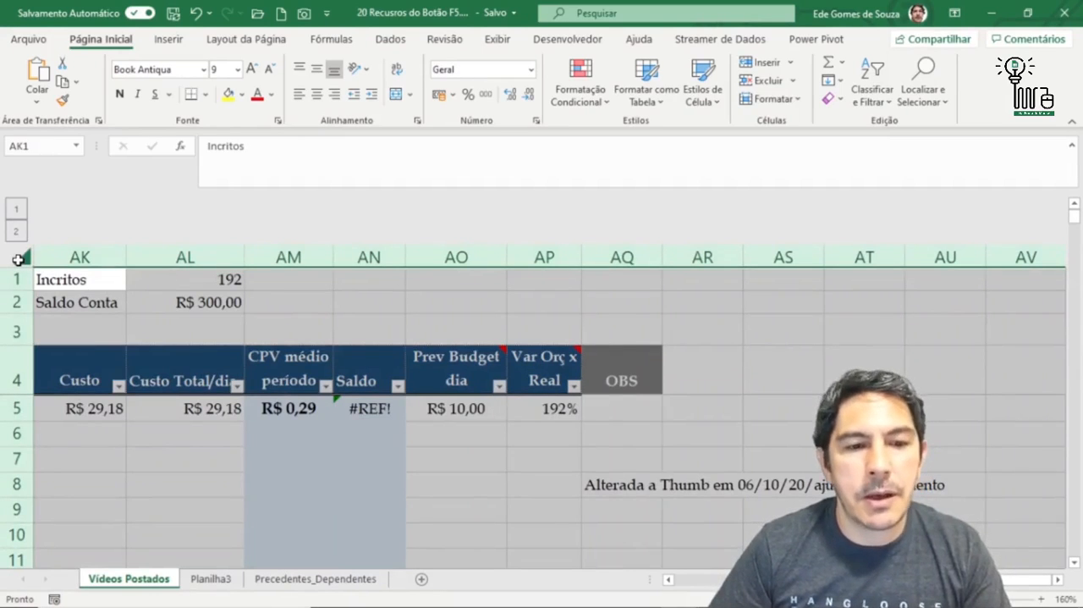
pyautogui.press('F5')
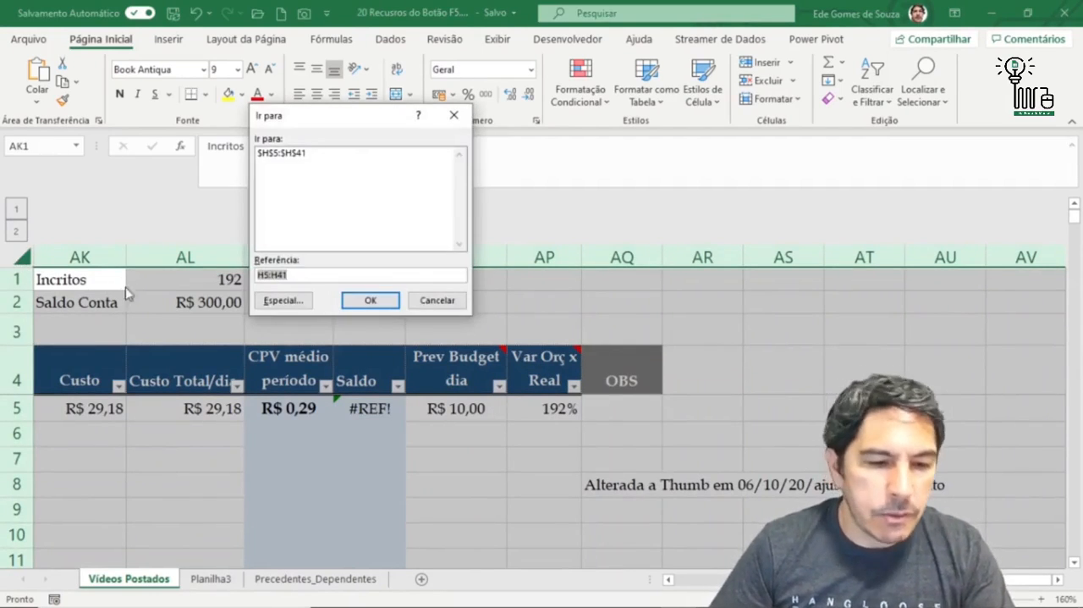
pyautogui.click(275, 300)
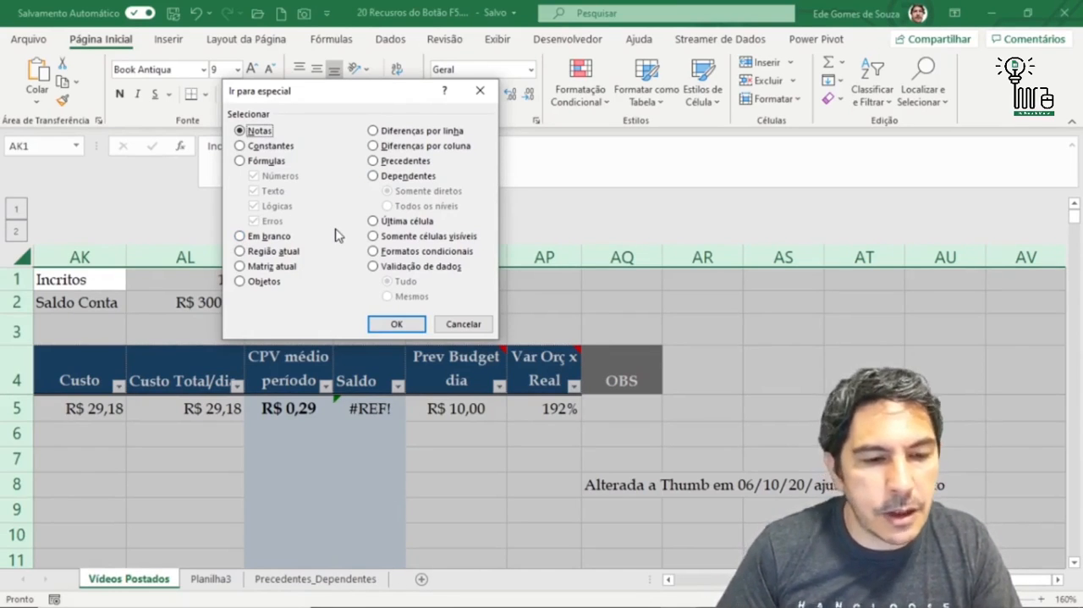
pyautogui.click(245, 237)
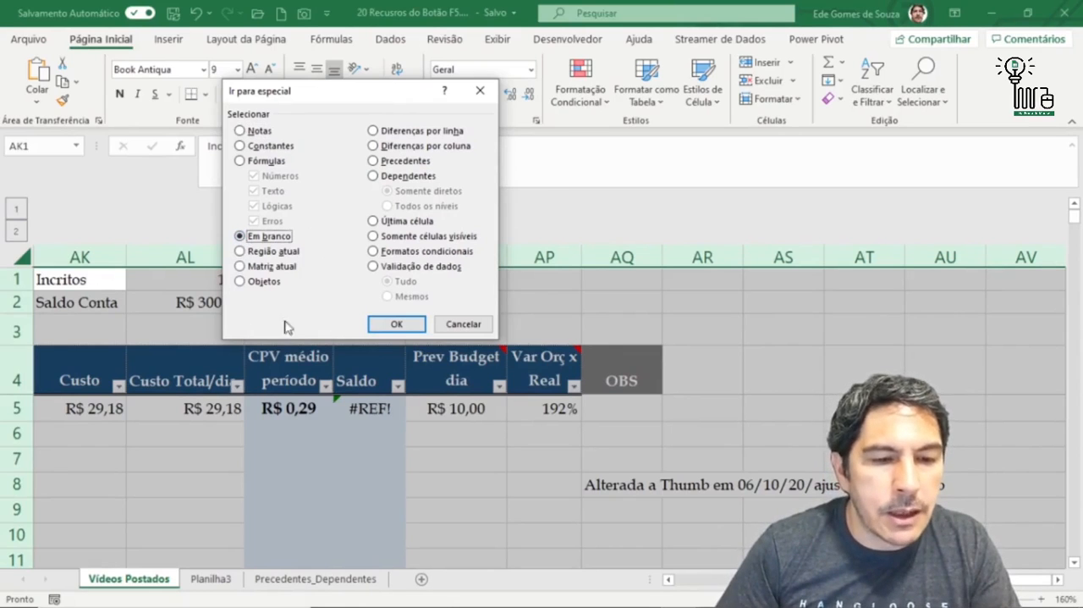
pyautogui.click(398, 329)
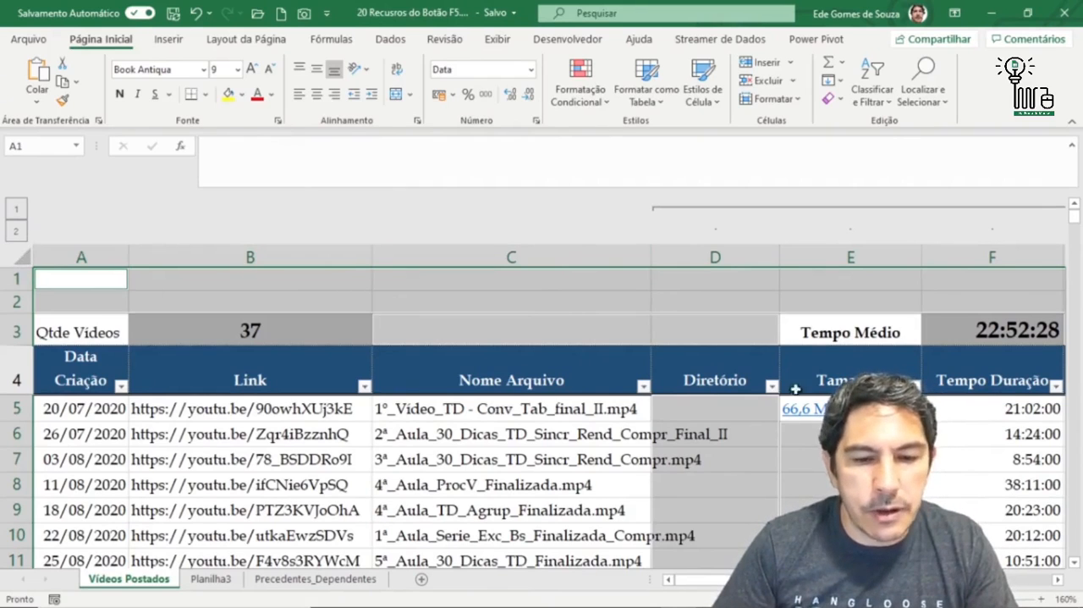
pyautogui.moveTo(1076, 222); pyautogui.dragTo(1076, 508)
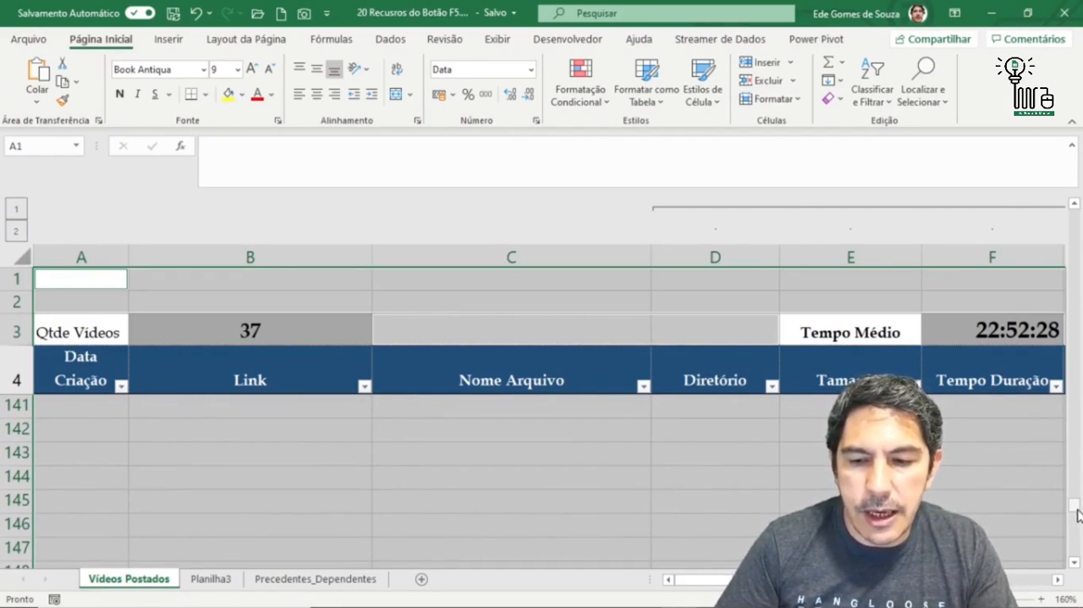
pyautogui.moveTo(1075, 508); pyautogui.dragTo(1076, 217)
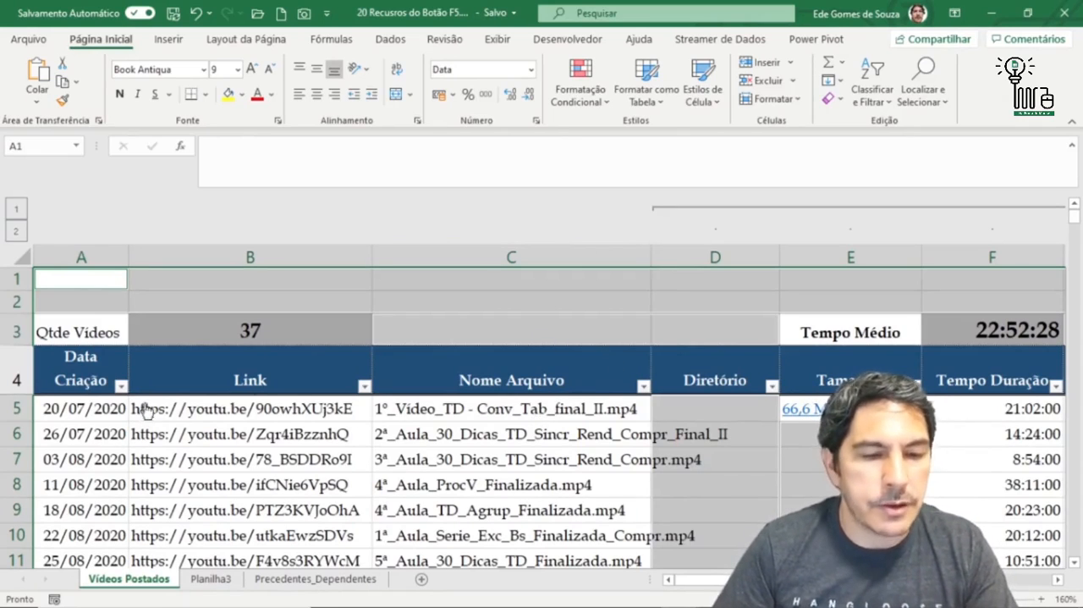
# - From cell C3, select the surrounding data block using Go To Special with Região atual, and check how far the selection extends
pyautogui.click(198, 330)
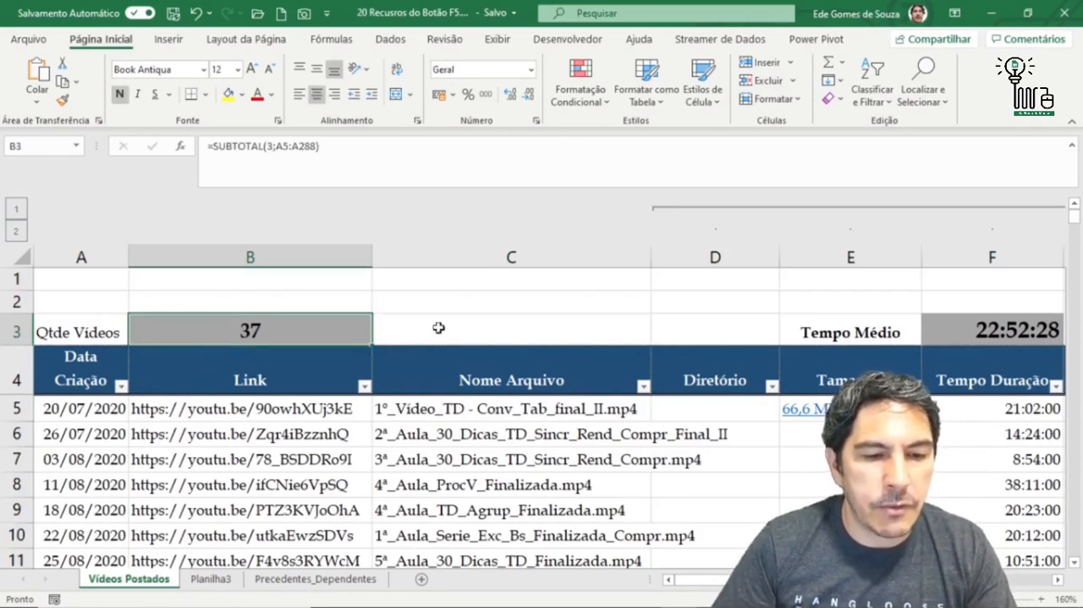
pyautogui.click(435, 328)
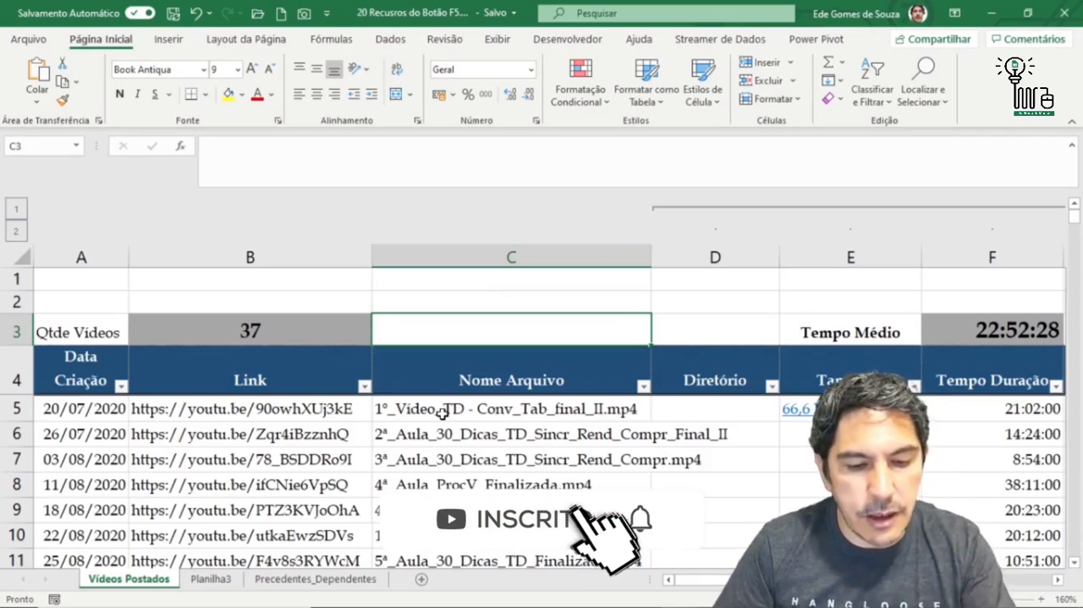
pyautogui.press('F5')
pyautogui.click(288, 303)
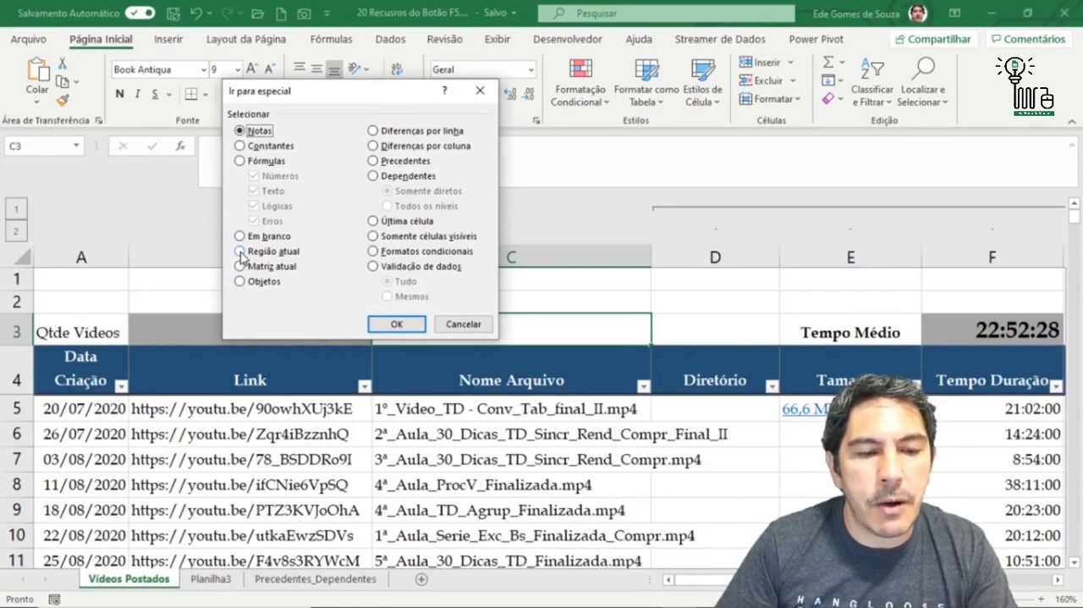
pyautogui.click(241, 251)
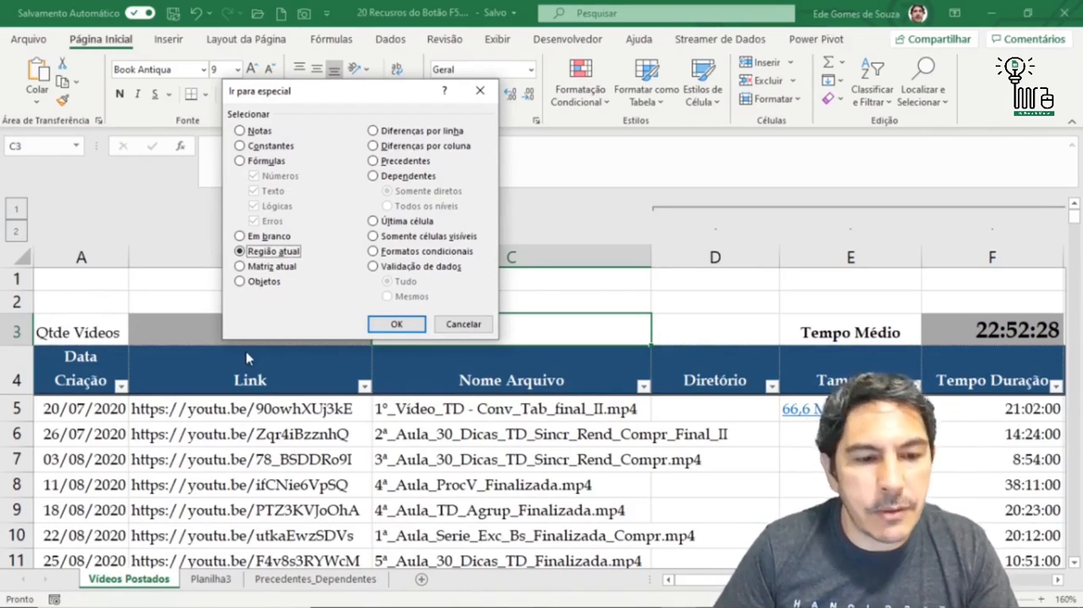
pyautogui.click(397, 325)
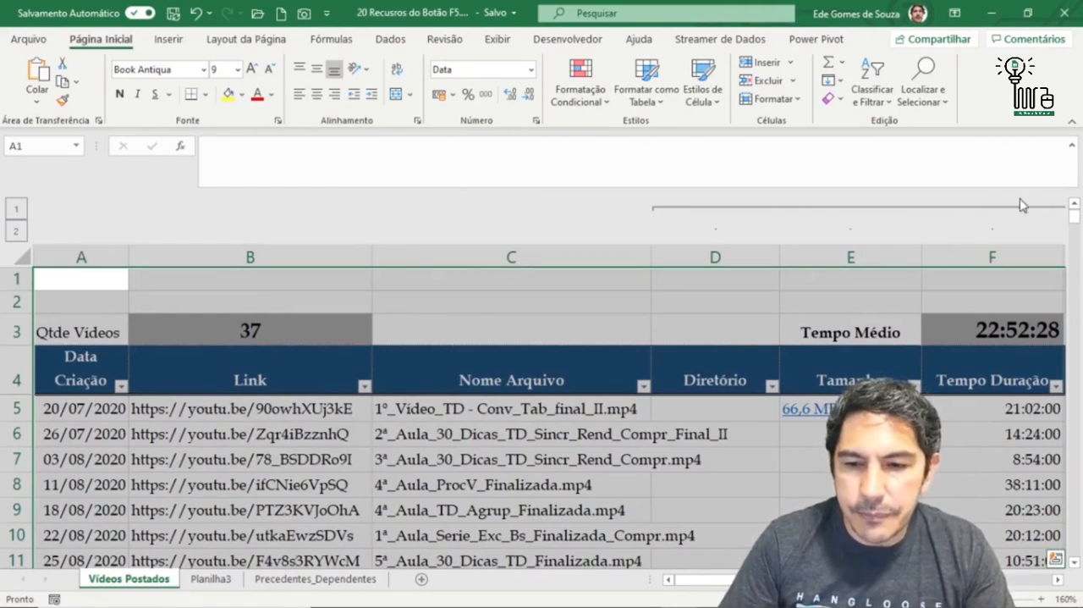
pyautogui.moveTo(1073, 218); pyautogui.dragTo(1068, 264)
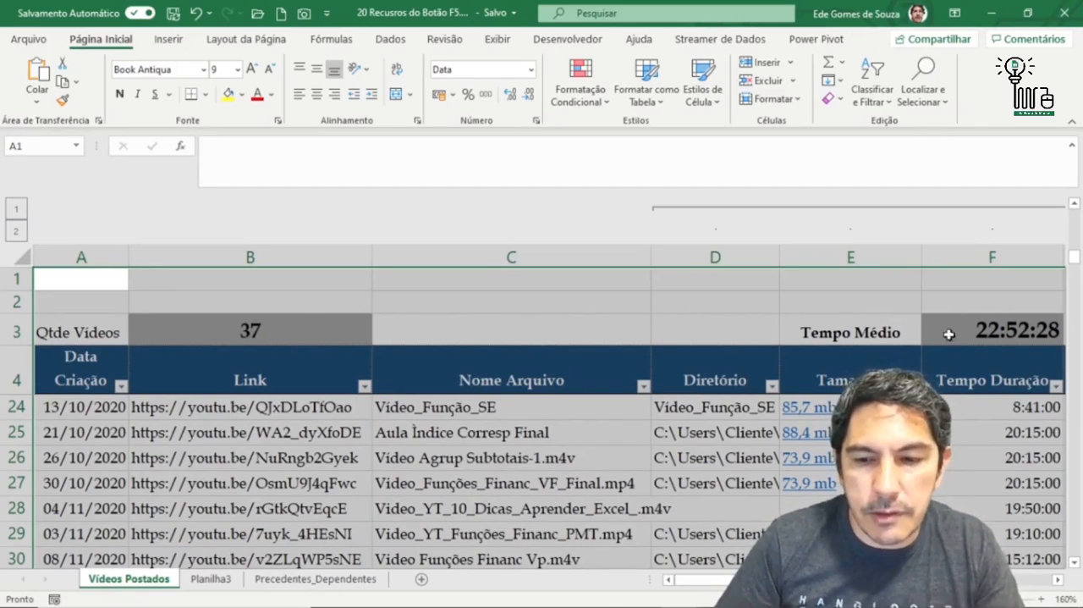
pyautogui.moveTo(1075, 257); pyautogui.dragTo(1075, 499)
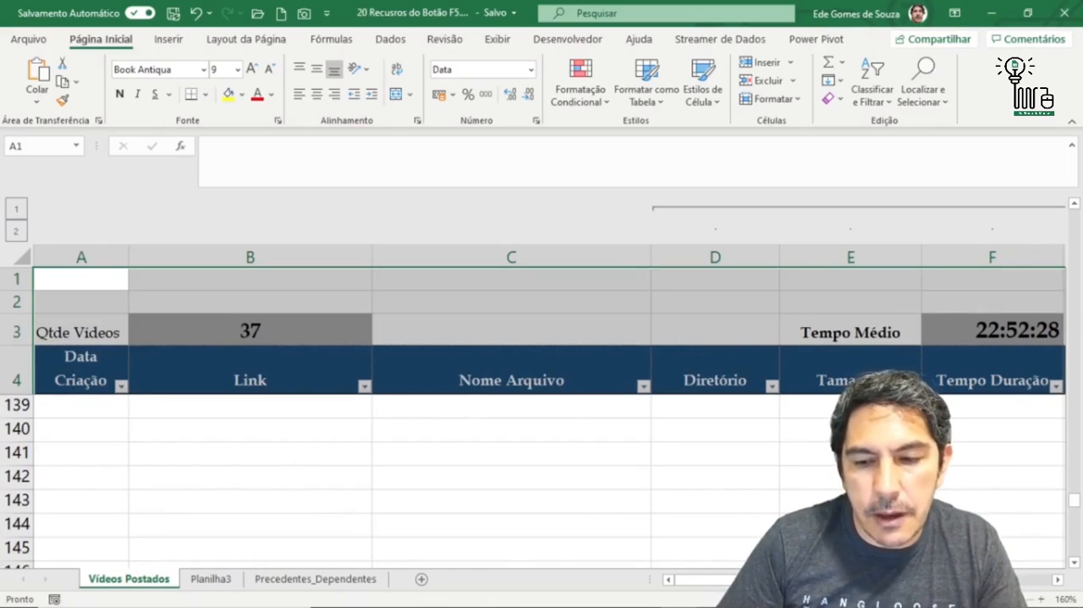
pyautogui.moveTo(1075, 501); pyautogui.dragTo(1075, 218)
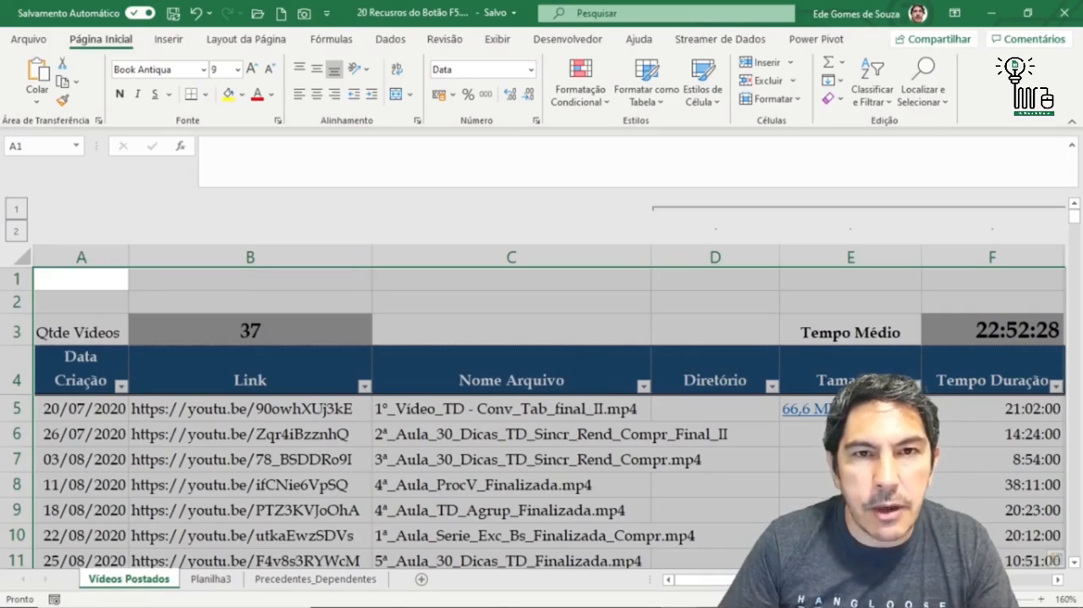
# - Narrow the selected current region to its blank cells, using Go To Special with Em branco, and check the columns it covers
pyautogui.press('F5')
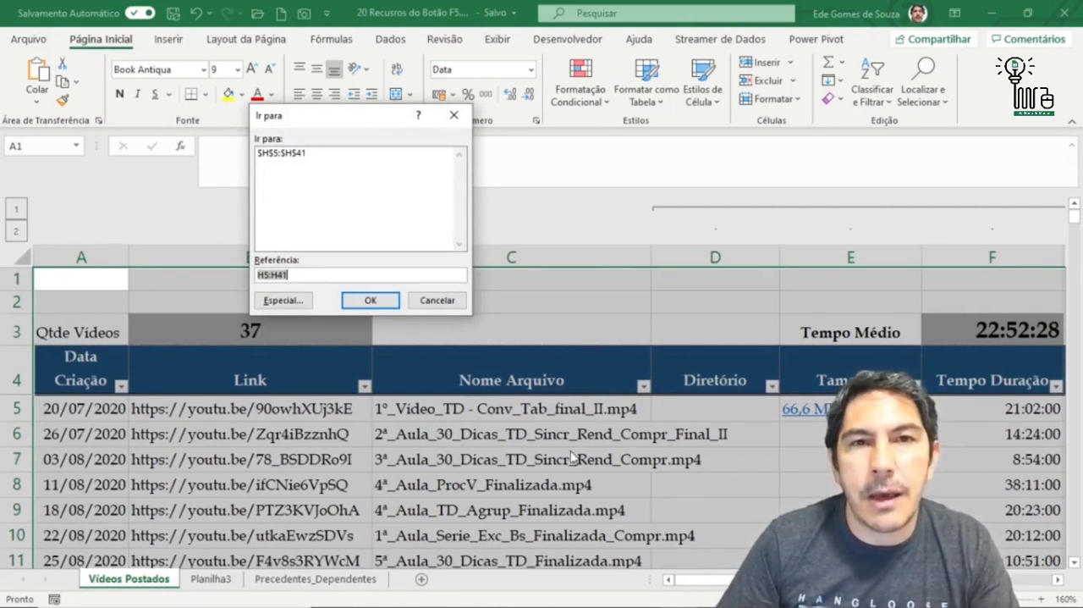
pyautogui.click(292, 301)
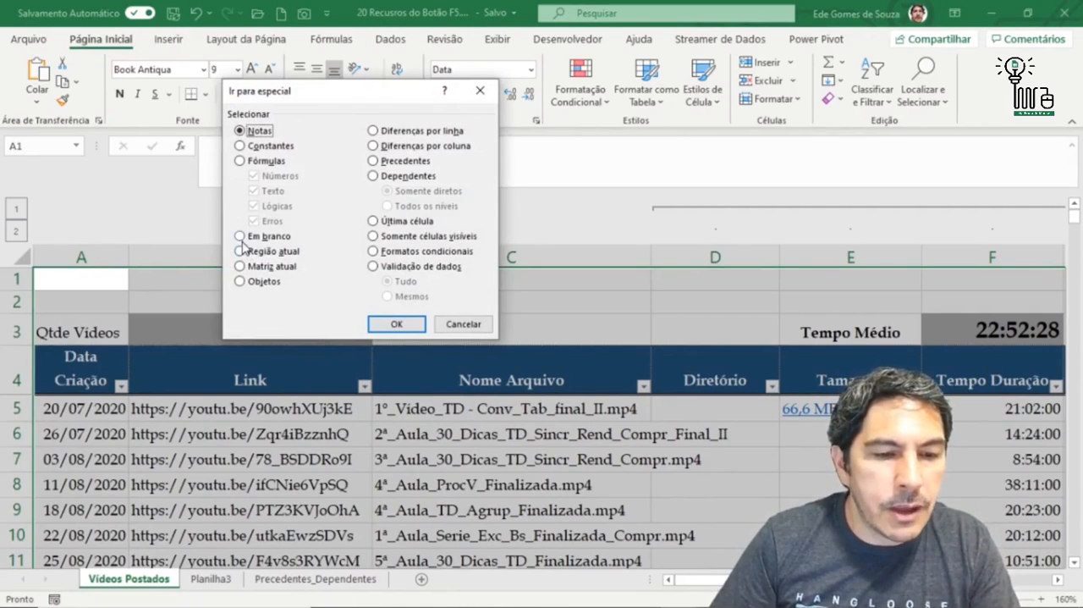
pyautogui.click(240, 237)
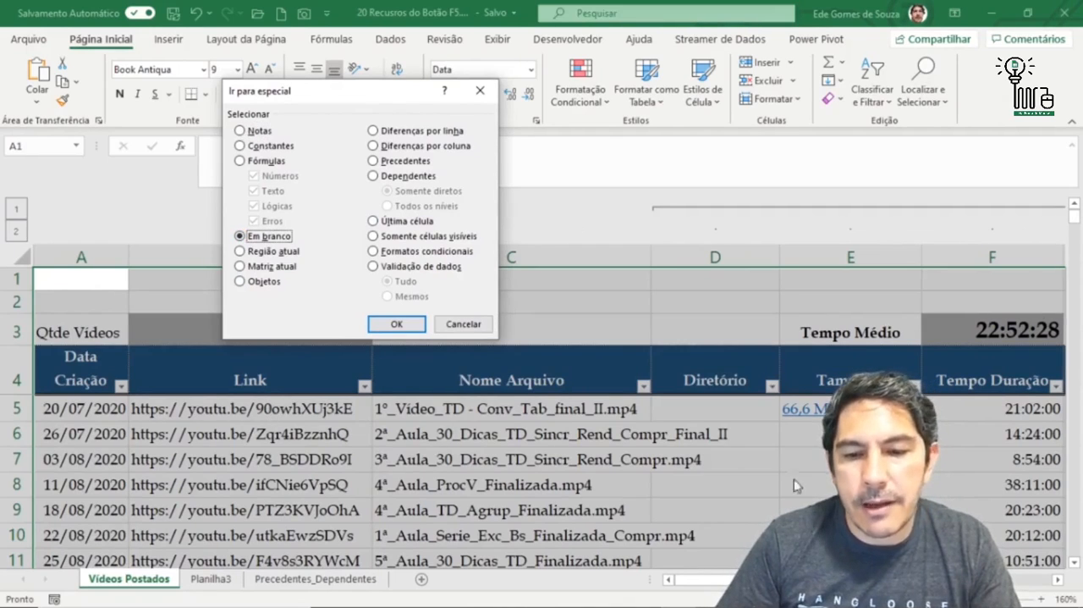
pyautogui.click(403, 323)
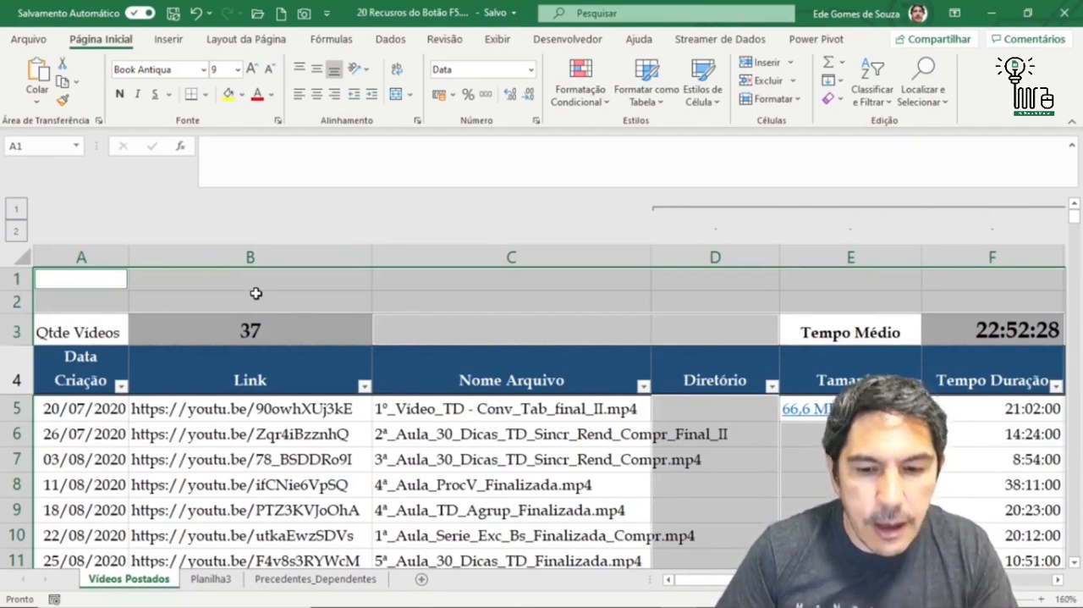
pyautogui.click(1059, 580)
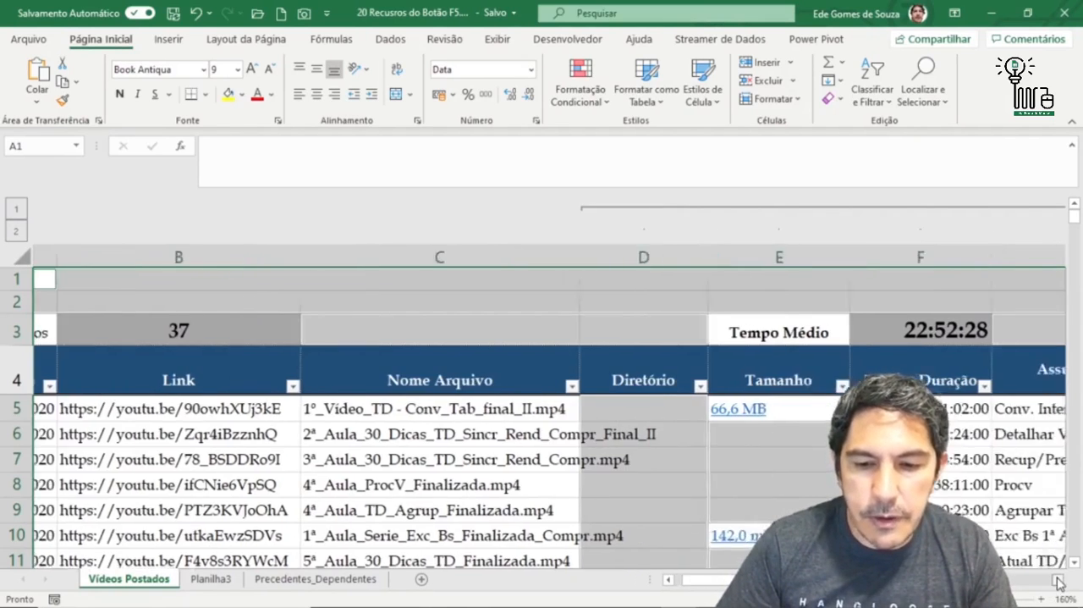
pyautogui.click(1059, 580)
pyautogui.click(1059, 580)
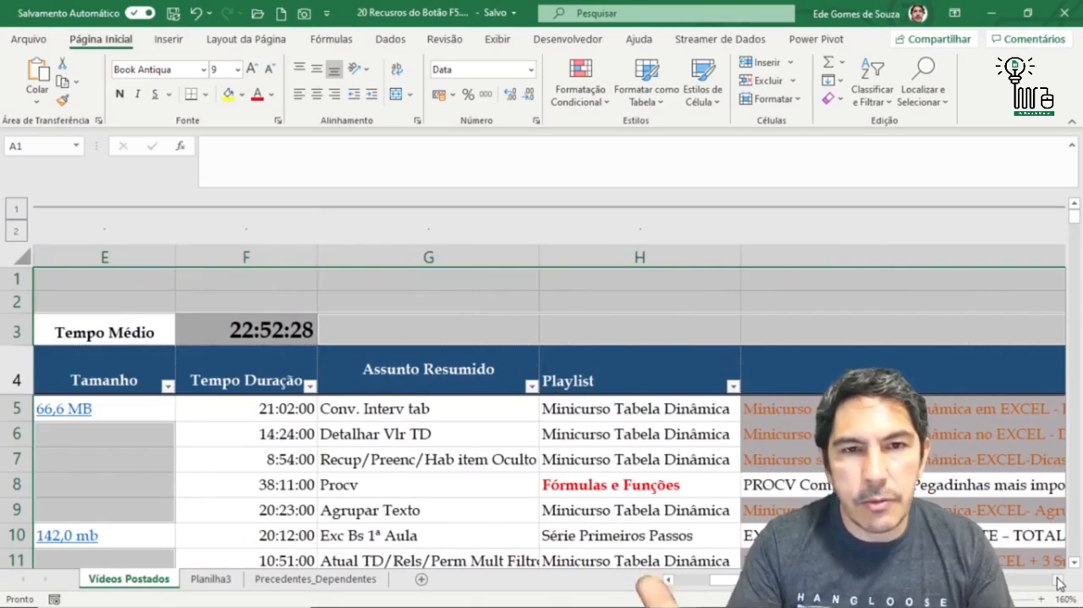
# - Fill all the selected blank cells with OK at once, undo the fill, and drop the selection by choosing cell C7
pyautogui.write('OK')
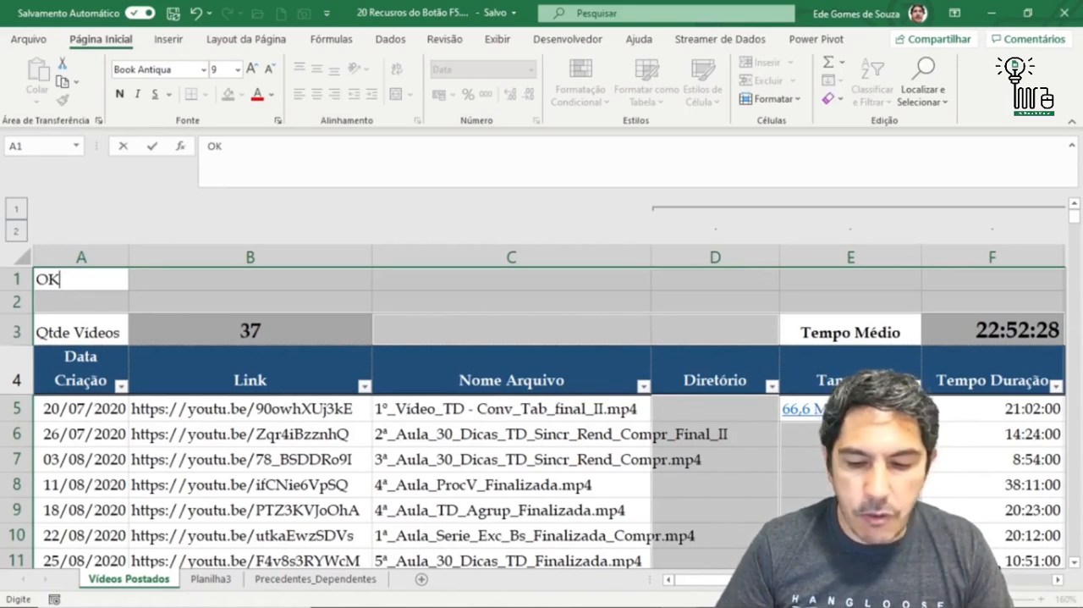
pyautogui.hotkey('ctrl', 'Return')
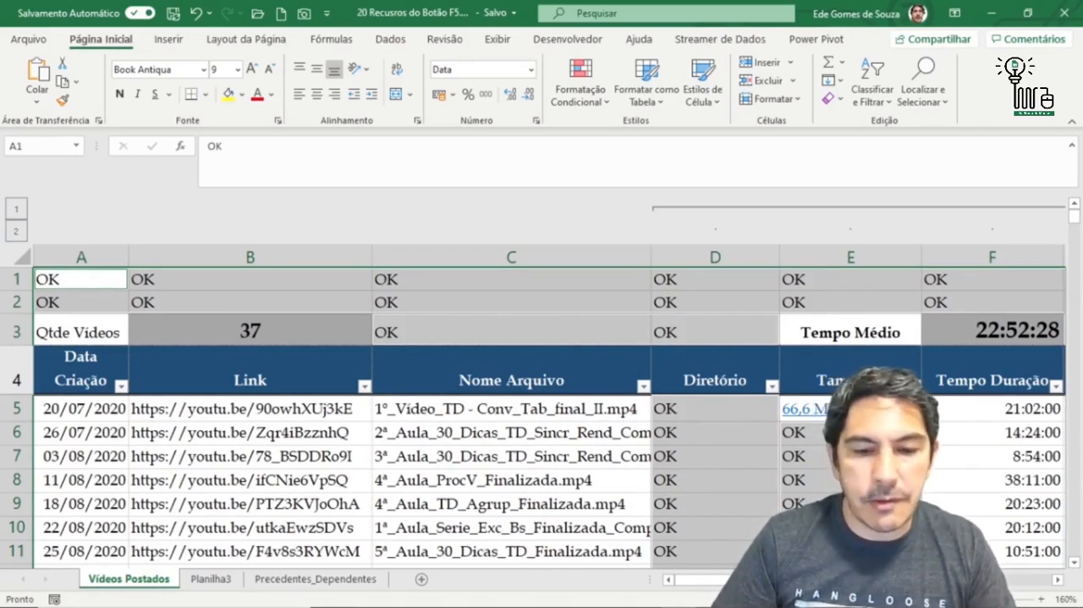
pyautogui.click(500, 449)
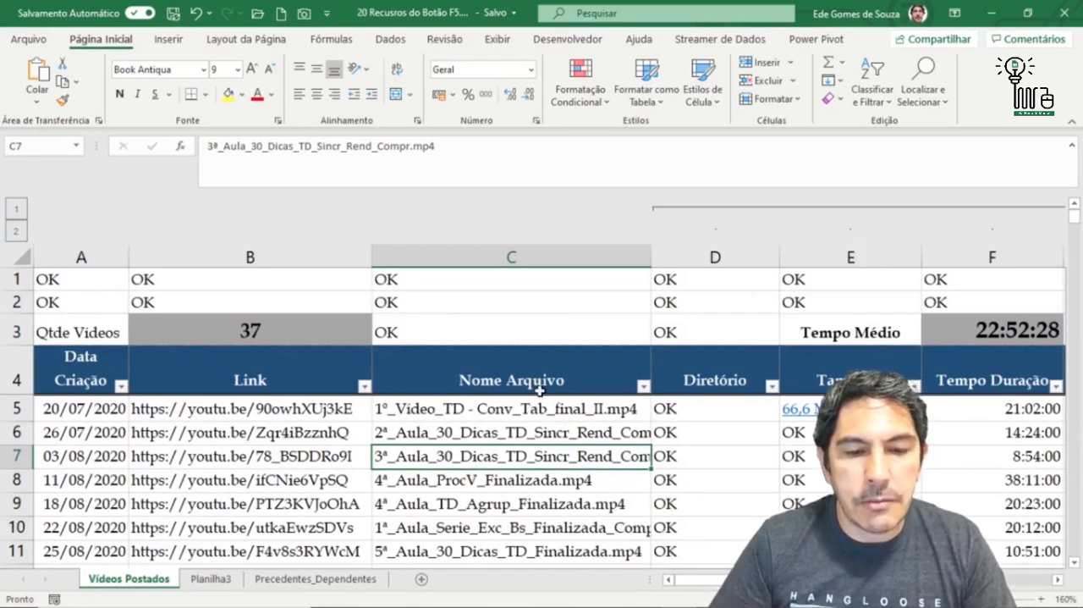
pyautogui.click(195, 17)
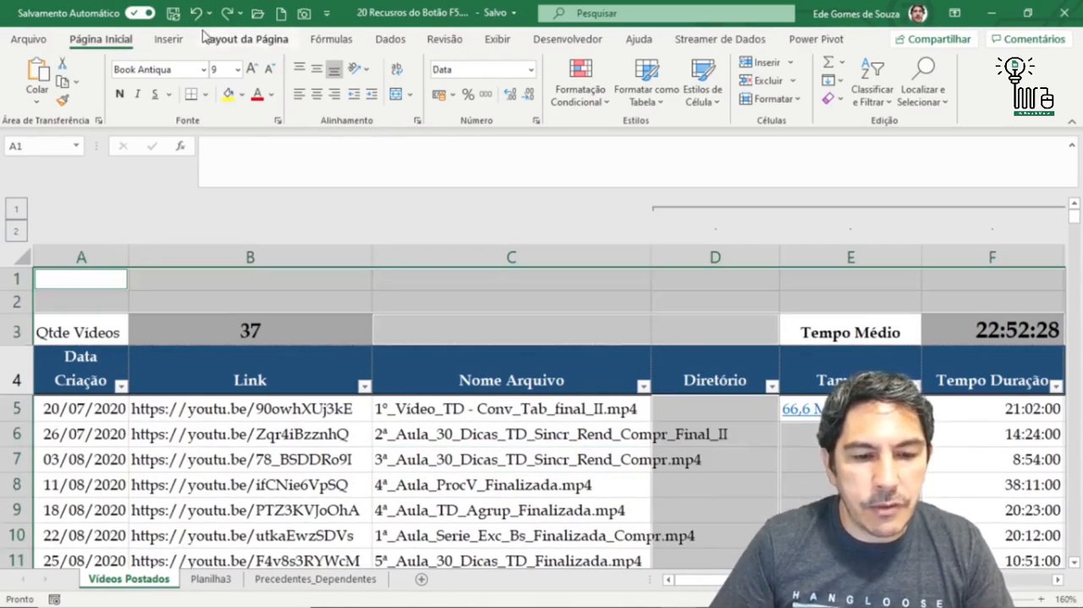
pyautogui.click(514, 464)
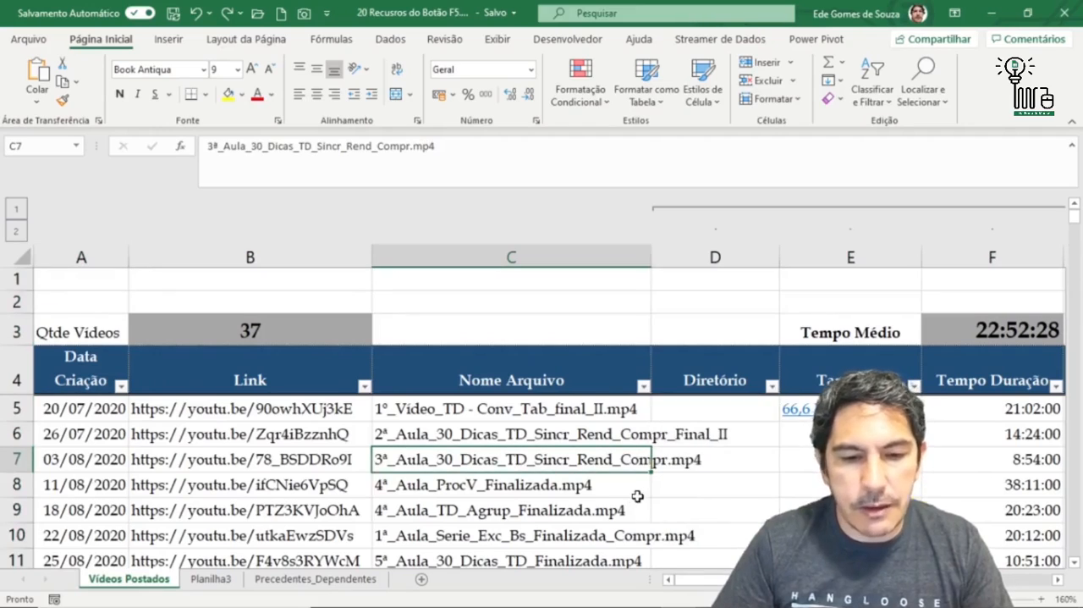
# - Select the table from the Data Criação header in A4 down to row 41 and across to the OBS column
pyautogui.scroll(-4, 635, 496)
pyautogui.scroll(3, 636, 497)
pyautogui.scroll(-2, 637, 496)
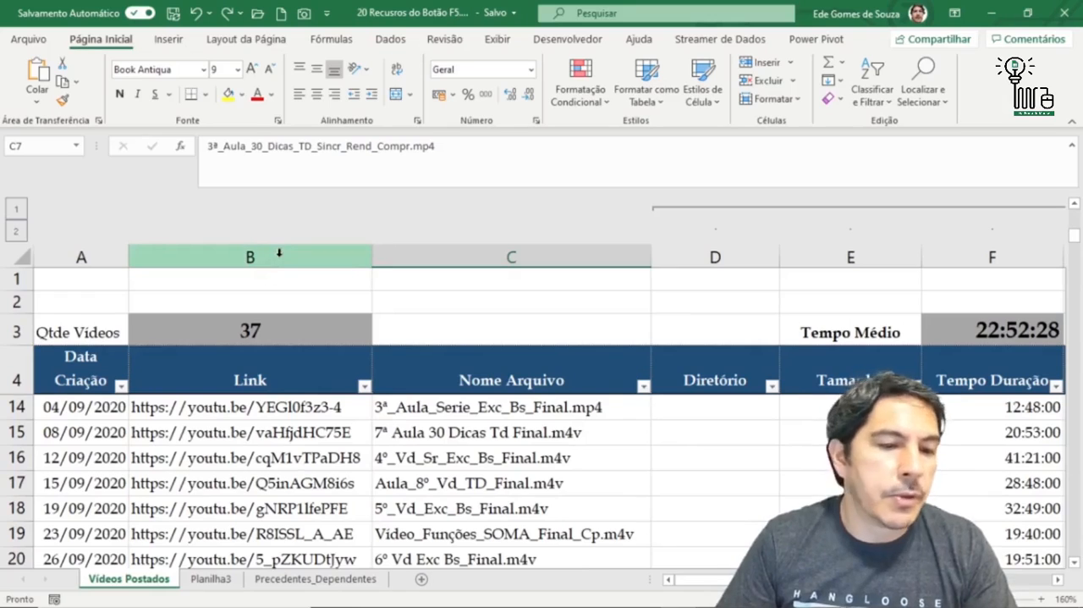
pyautogui.click(91, 376)
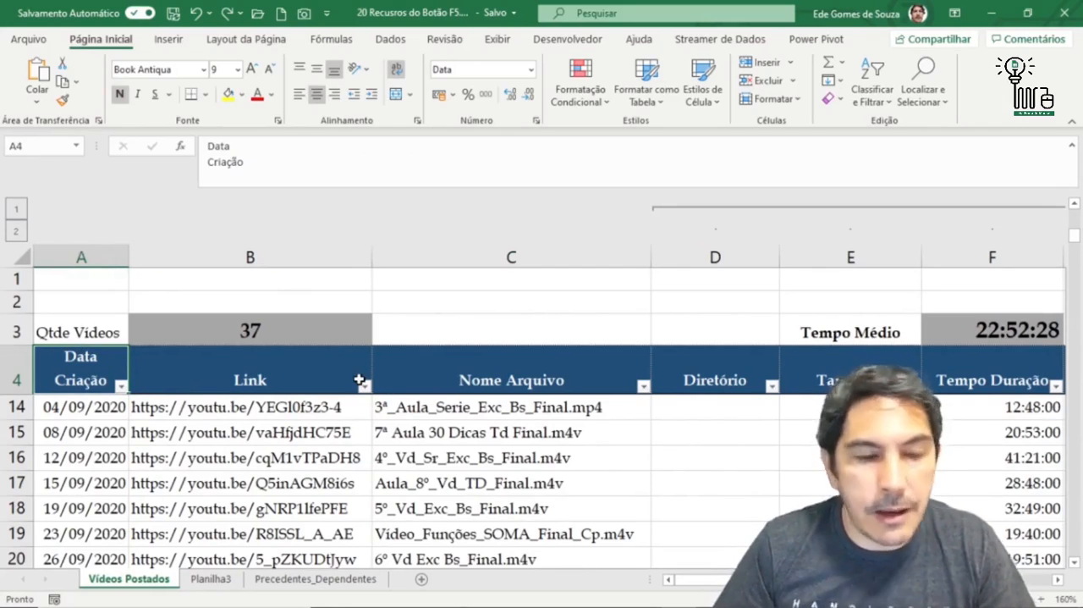
pyautogui.click(235, 427)
pyautogui.click(101, 366)
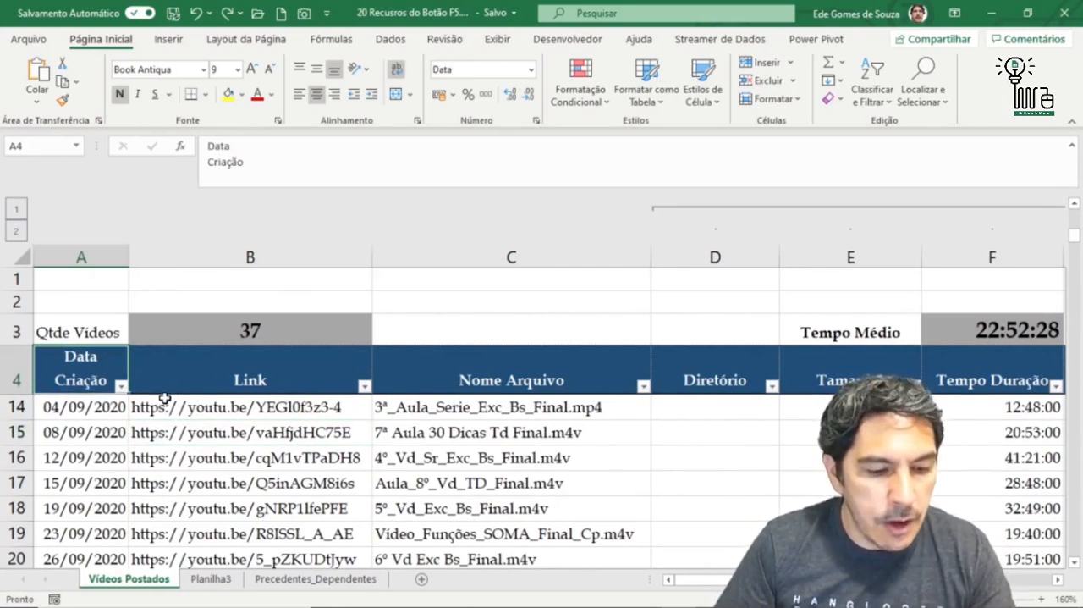
pyautogui.hotkey('ctrl', 'shift', 'Down')
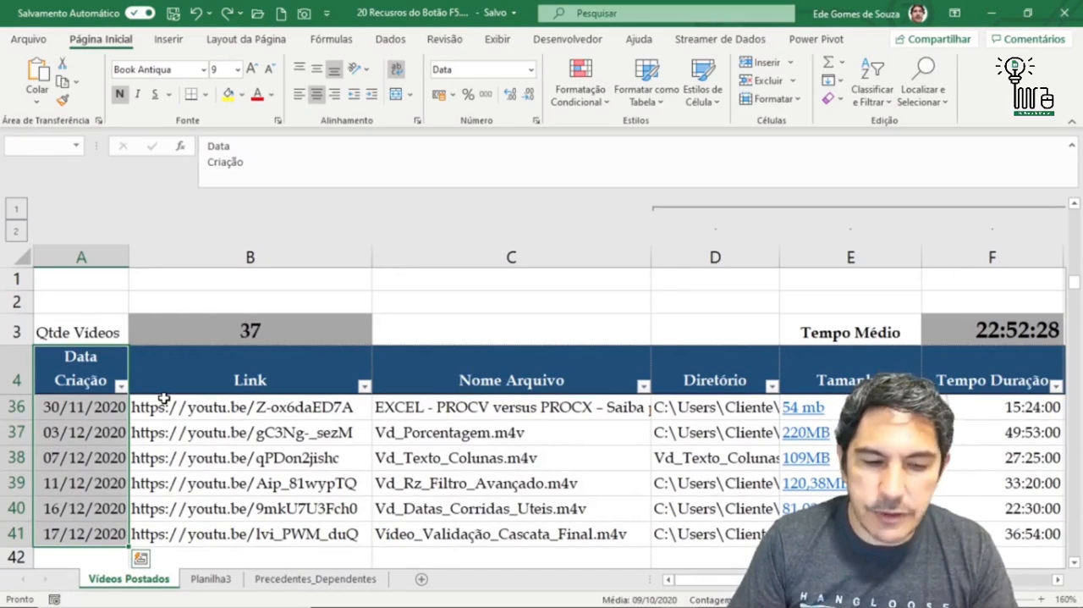
pyautogui.hotkey('ctrl', 'shift', 'Right')
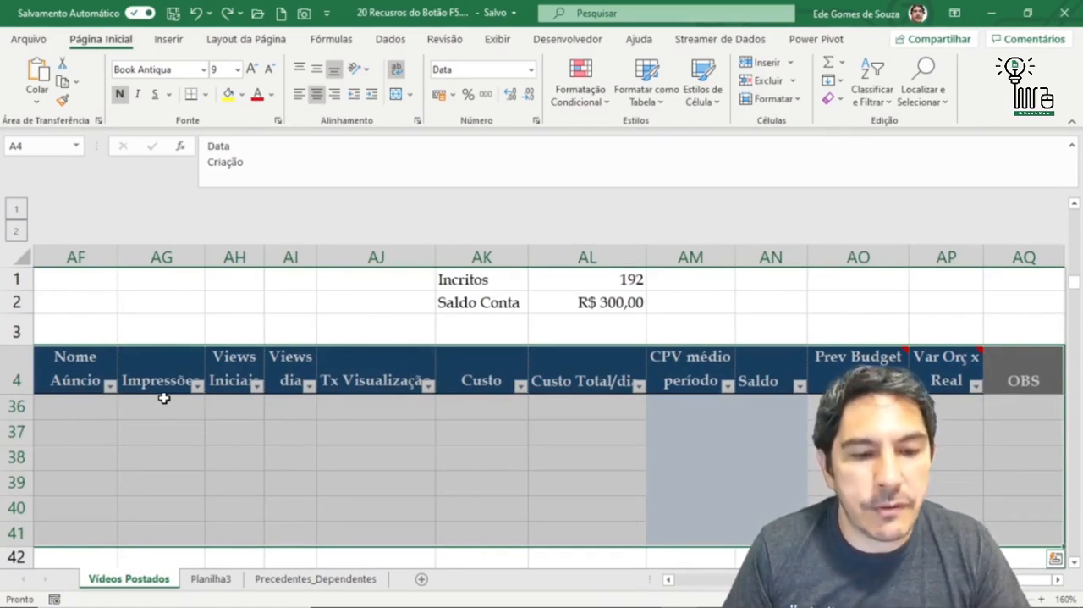
# - Narrow the selected table range to its blank cells, using Go To Special with Em branco
pyautogui.press('F5')
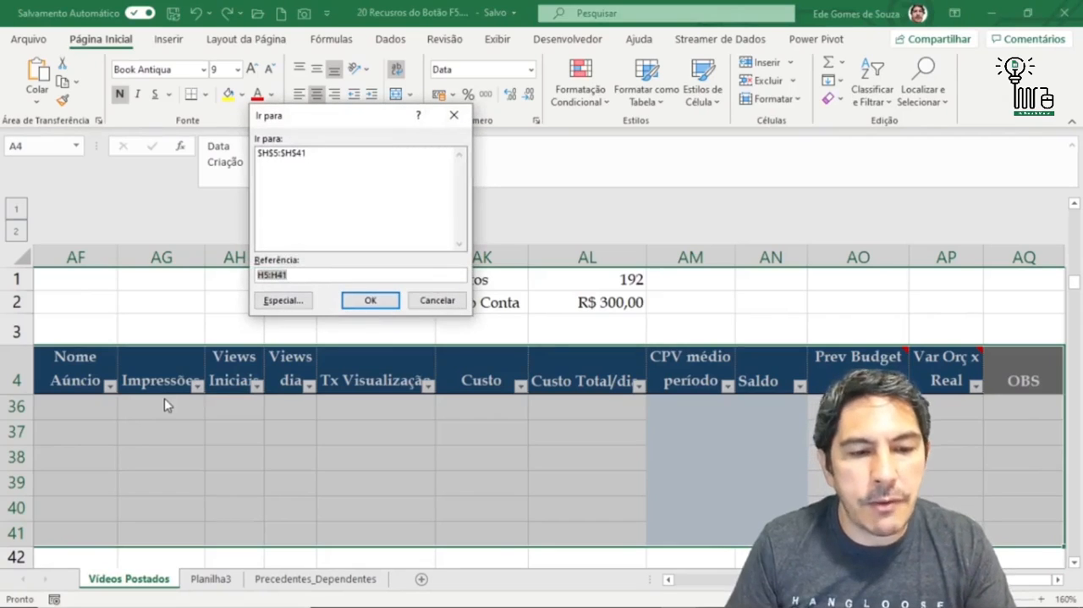
pyautogui.click(283, 300)
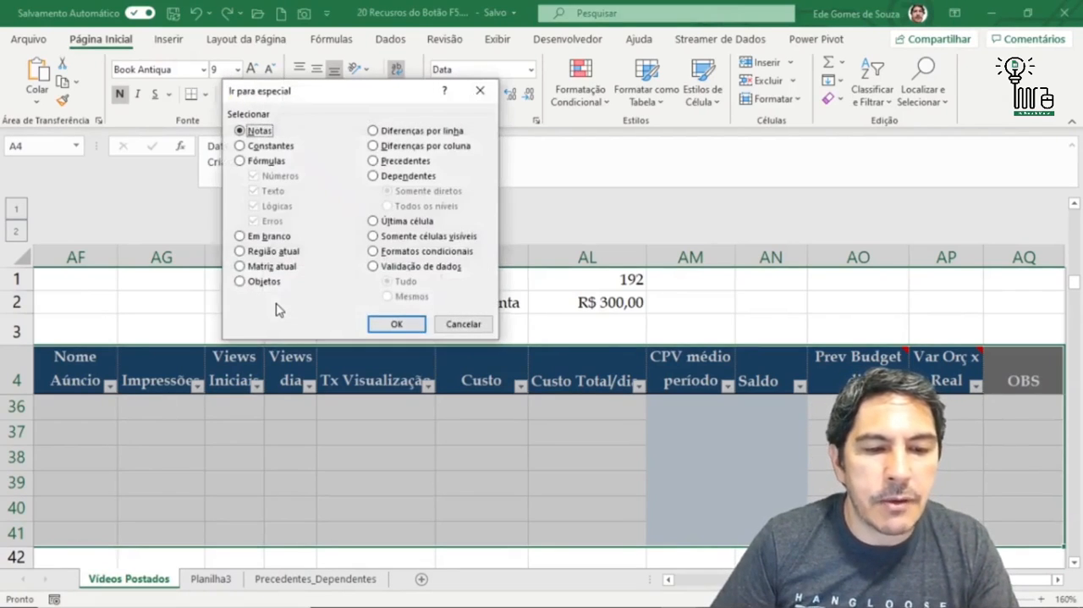
pyautogui.click(241, 237)
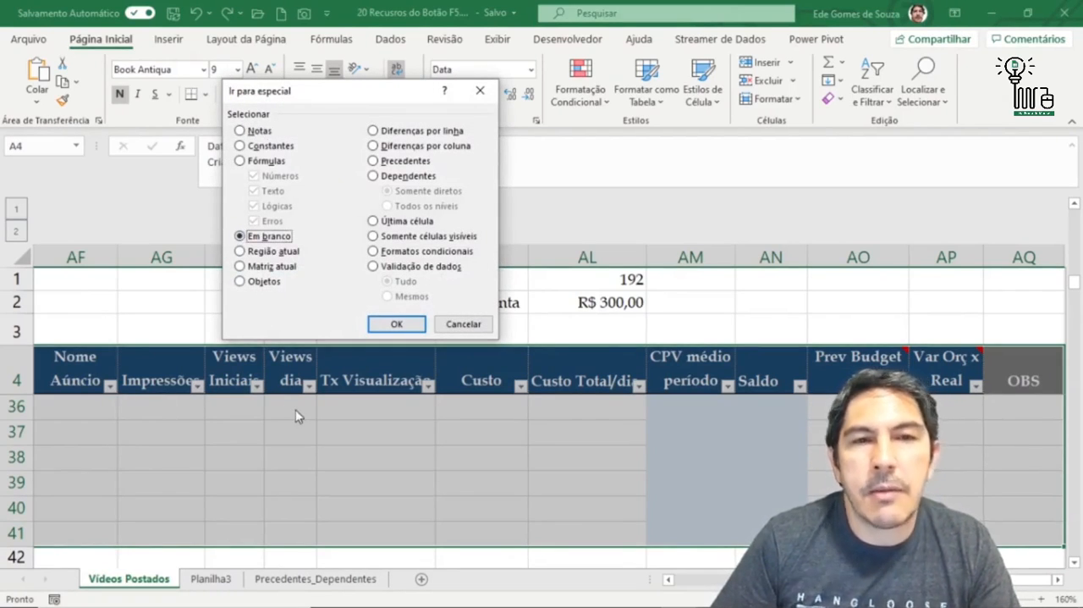
pyautogui.click(398, 325)
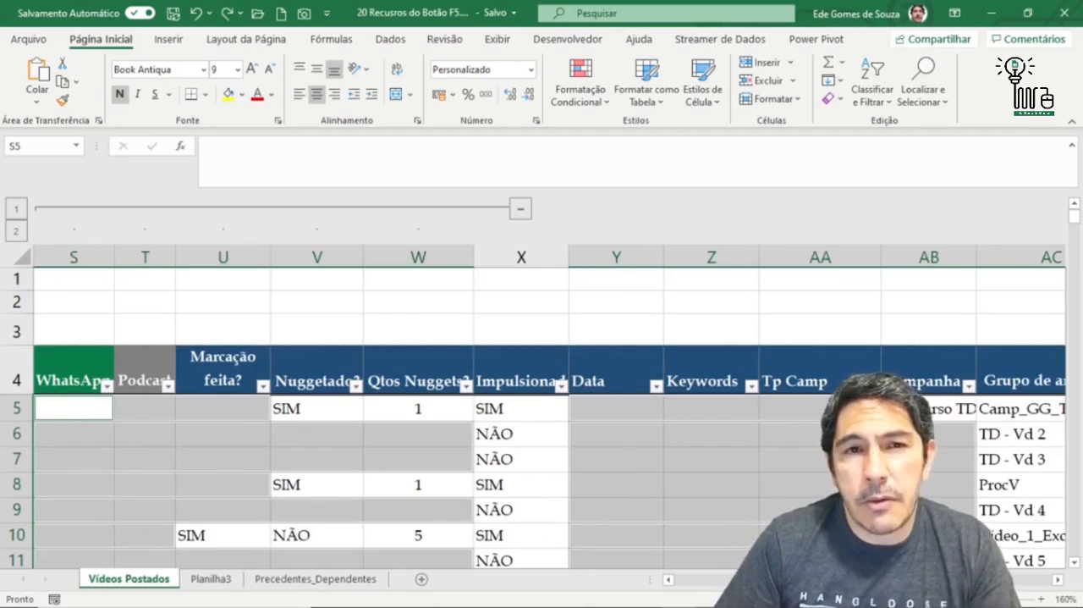
# - Fill all the selected blank cells with PREENCHER at once, undo the fill, and drop the selection by choosing cell V7
pyautogui.write('PR')
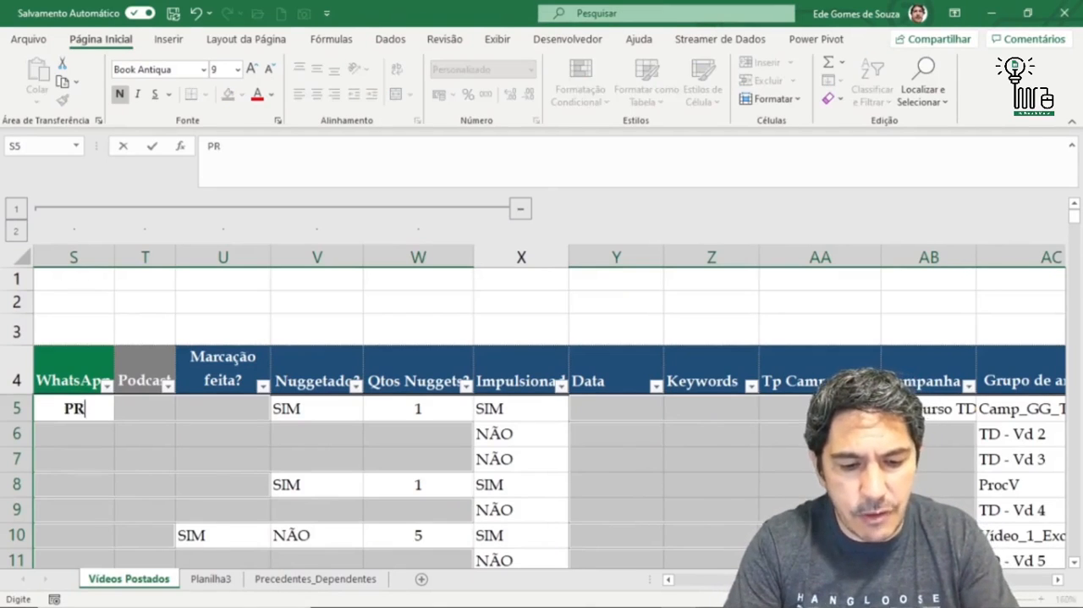
pyautogui.write('EENCHER')
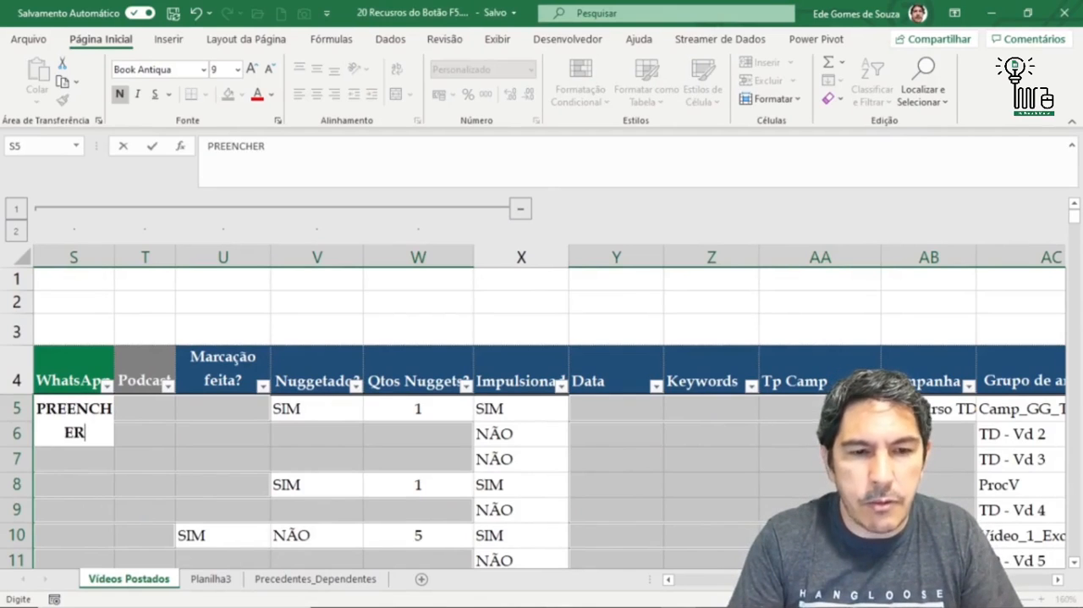
pyautogui.hotkey('ctrl', 'Return')
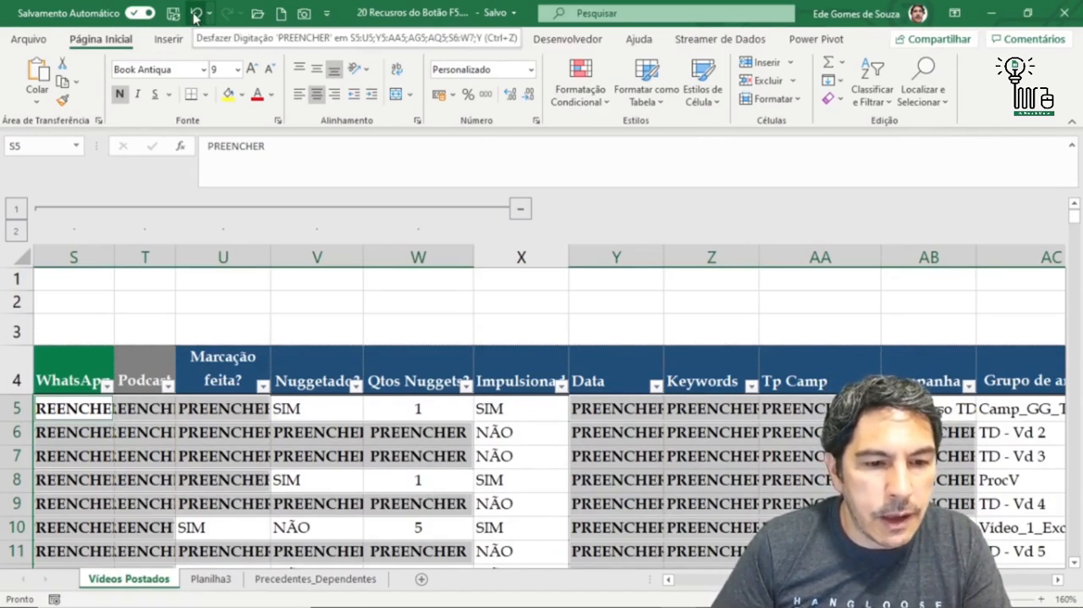
pyautogui.click(196, 17)
pyautogui.click(283, 458)
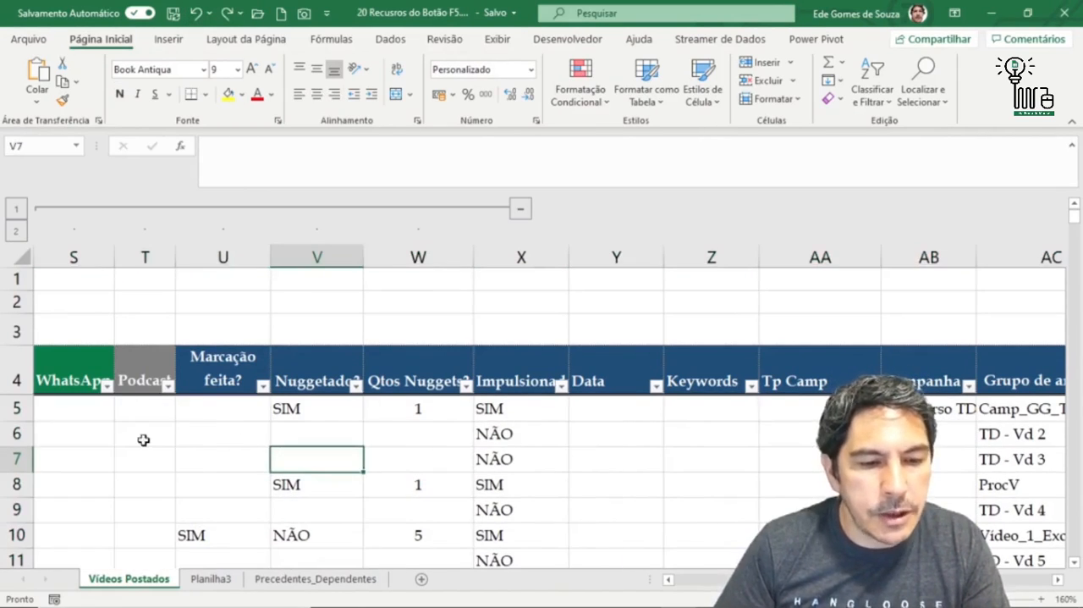
pyautogui.moveTo(143, 439); pyautogui.dragTo(108, 320)
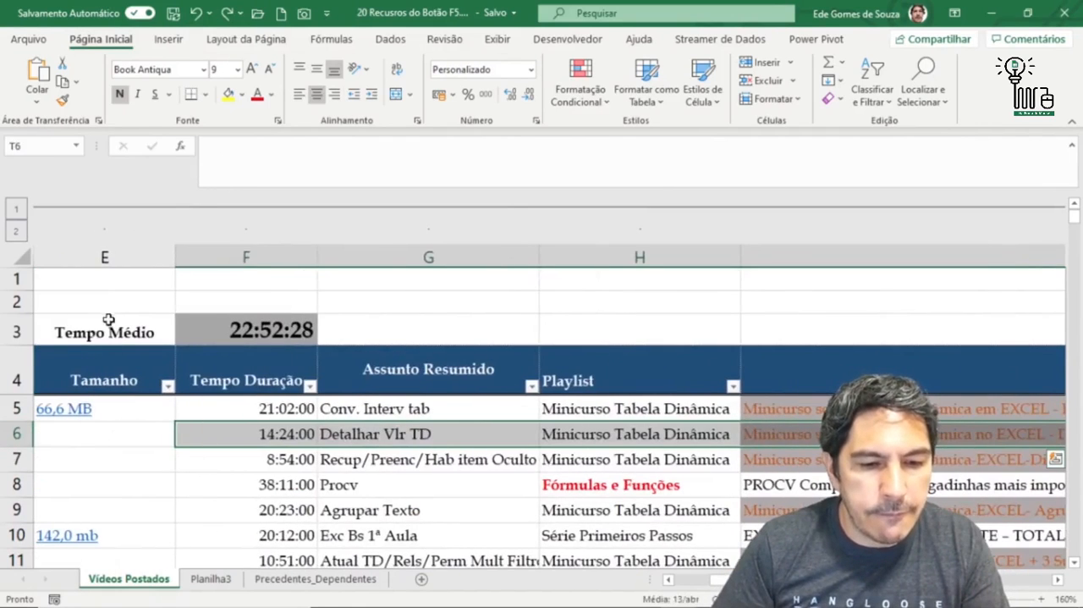
pyautogui.click(126, 277)
pyautogui.press('F5')
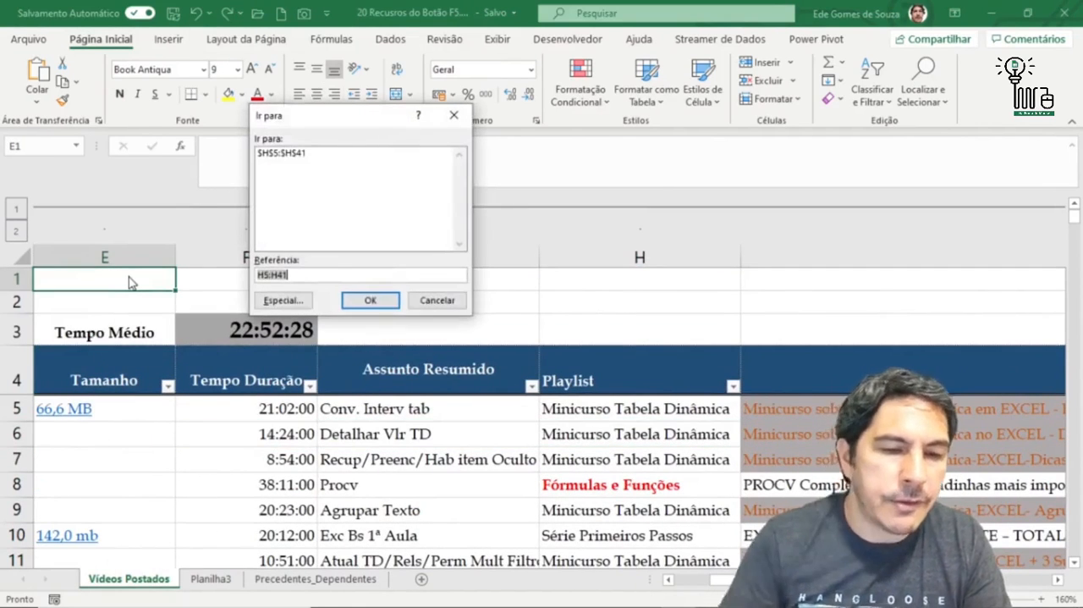
pyautogui.click(289, 306)
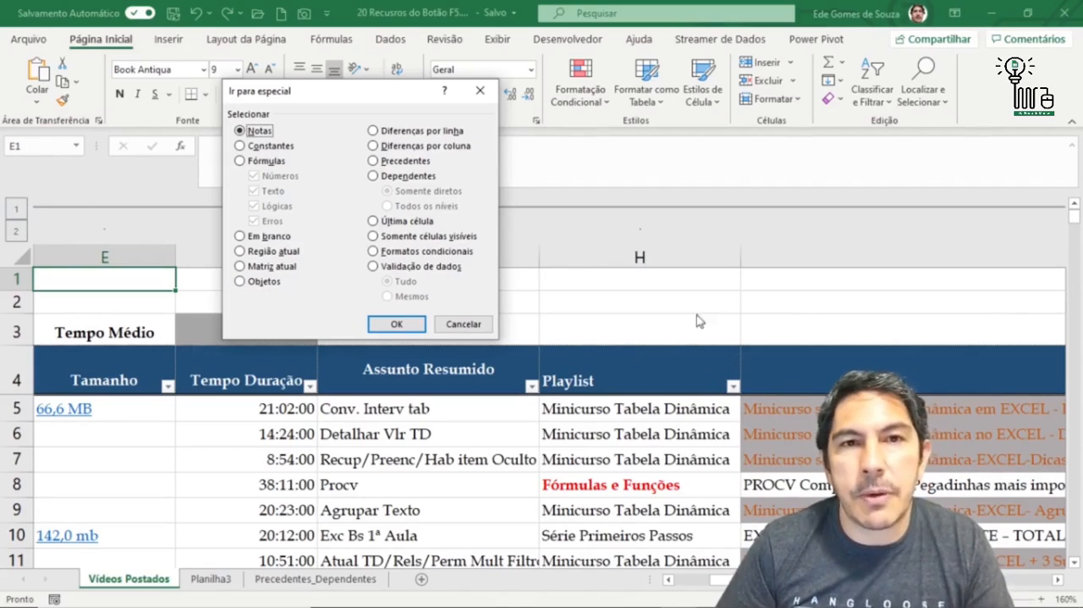
pyautogui.click(463, 324)
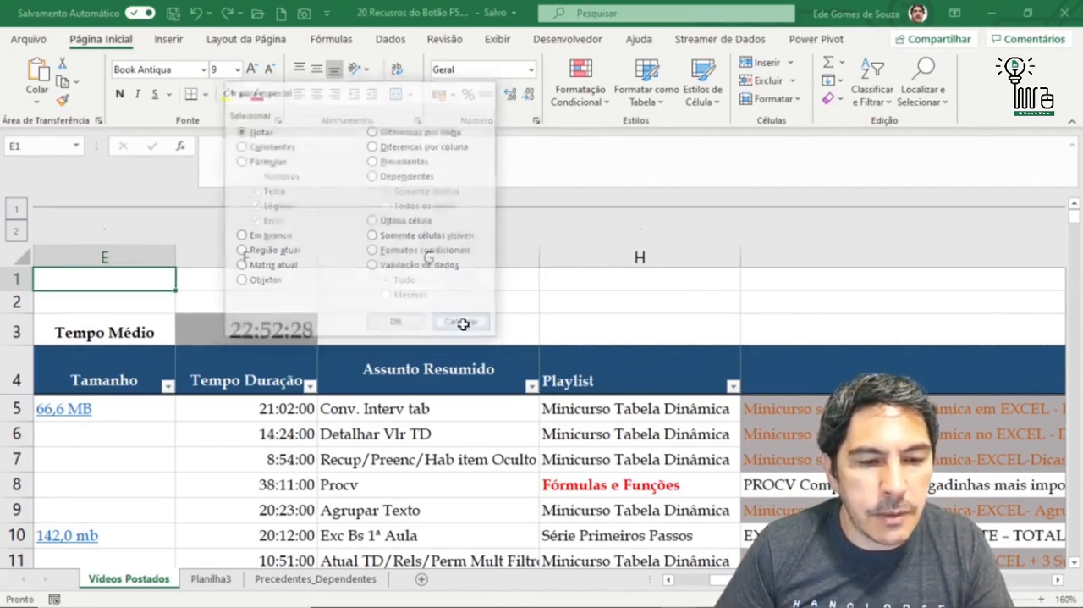
# - Select the whole worksheet and search it for array ranges using Go To Special with Matriz atual
pyautogui.click(24, 257)
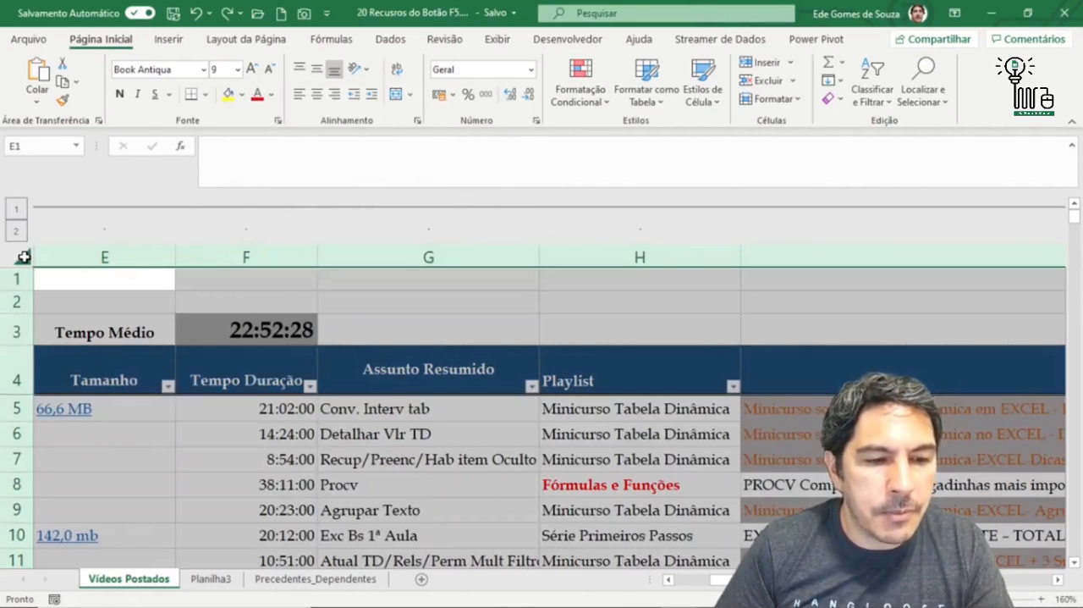
pyautogui.press('F5')
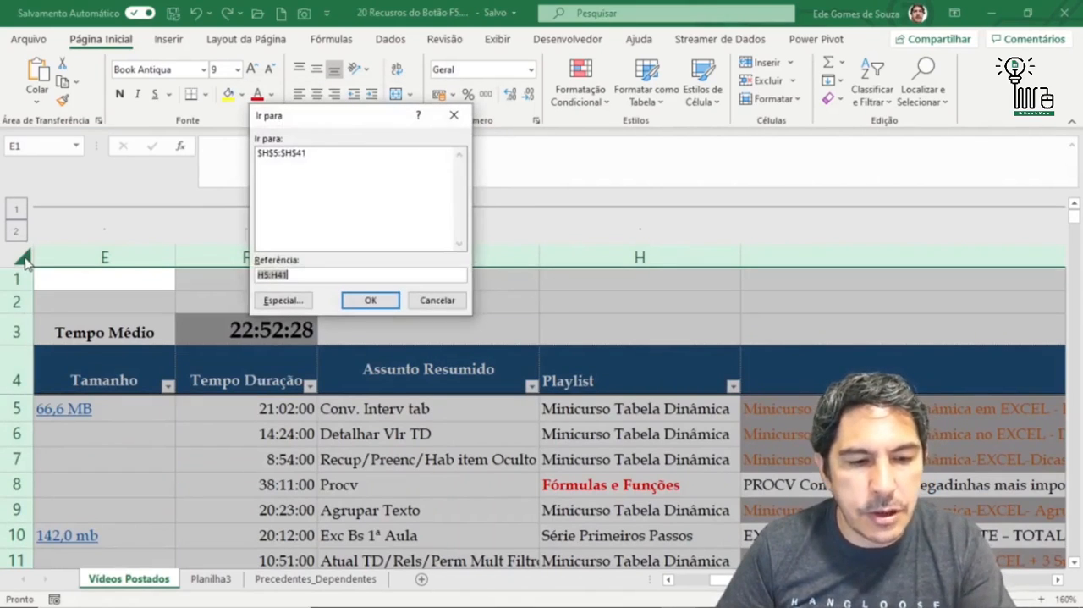
pyautogui.click(254, 302)
pyautogui.click(273, 265)
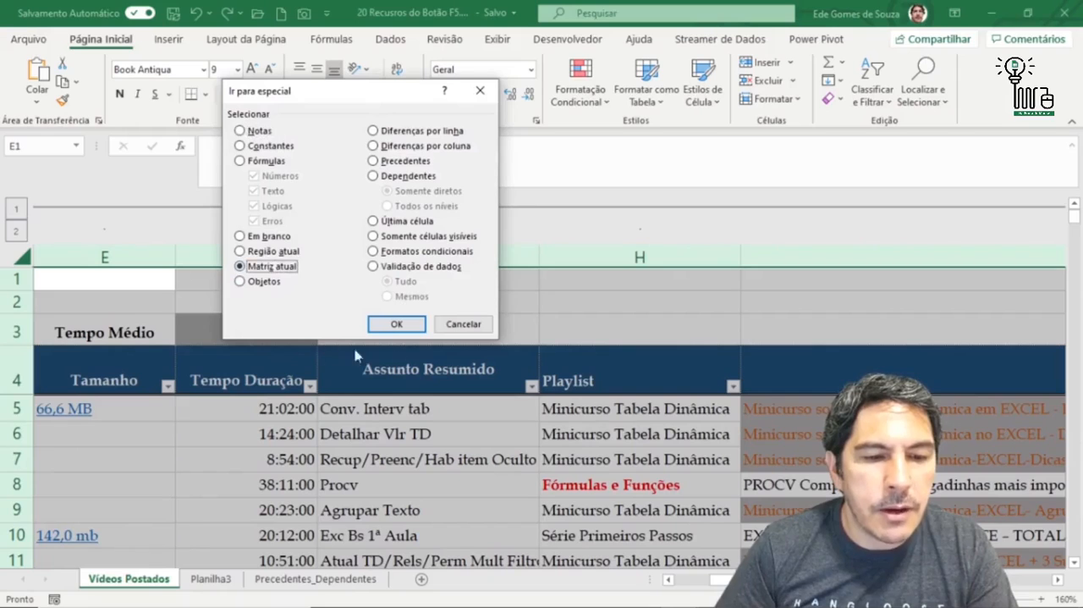
pyautogui.click(398, 323)
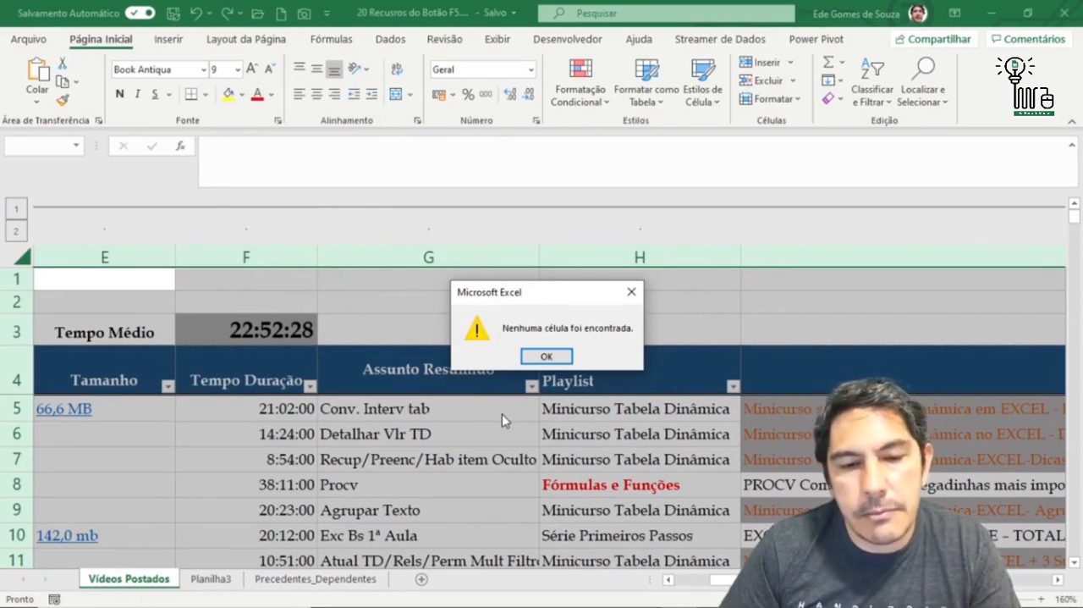
pyautogui.click(547, 357)
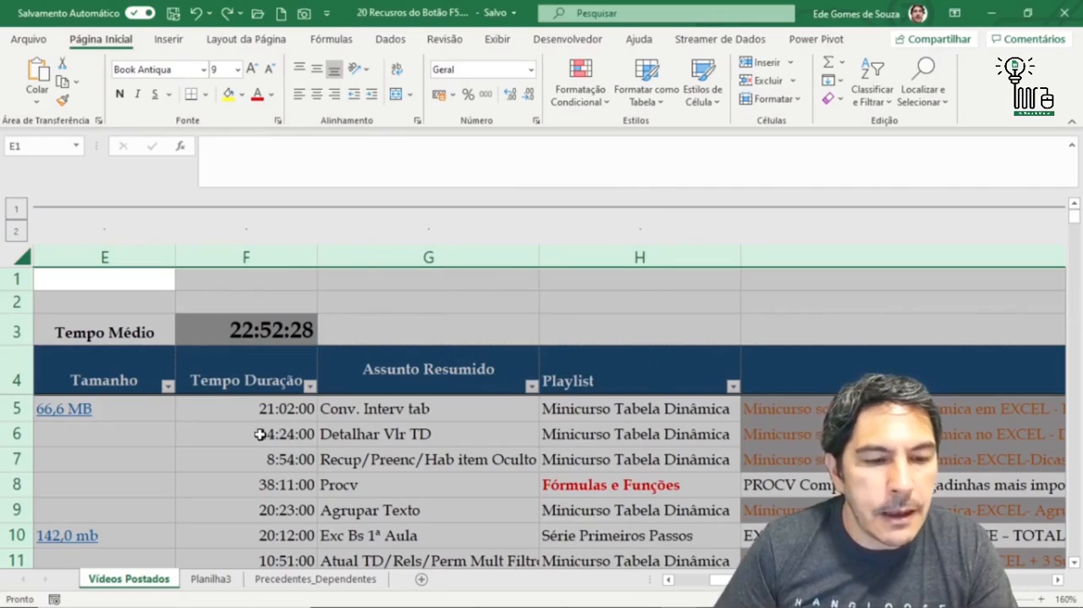
# - Search the worksheet for objects using Go To Special with Objetos
pyautogui.press('F5')
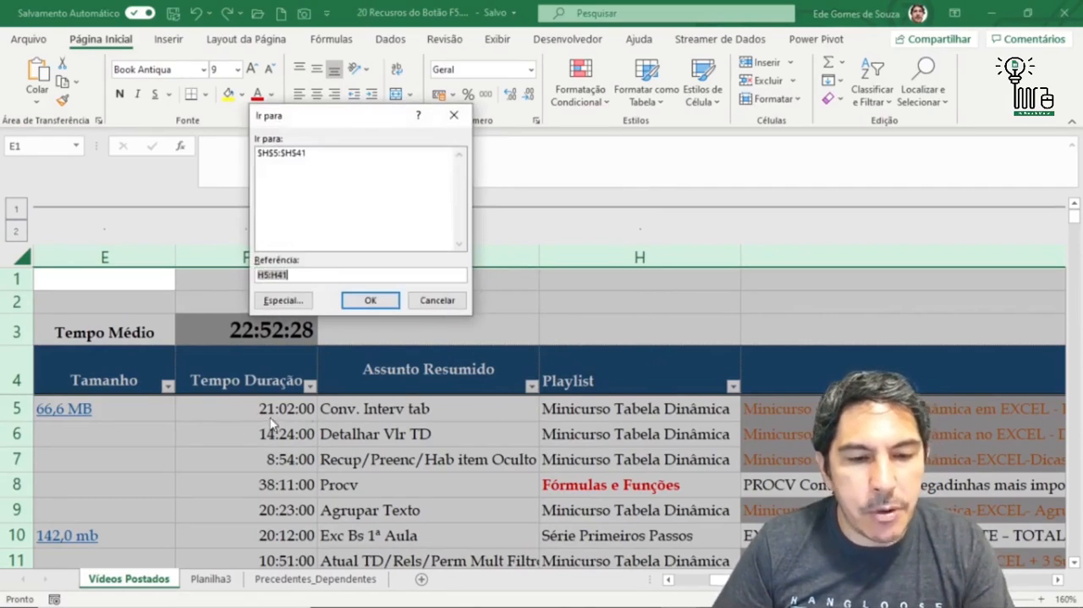
pyautogui.click(280, 300)
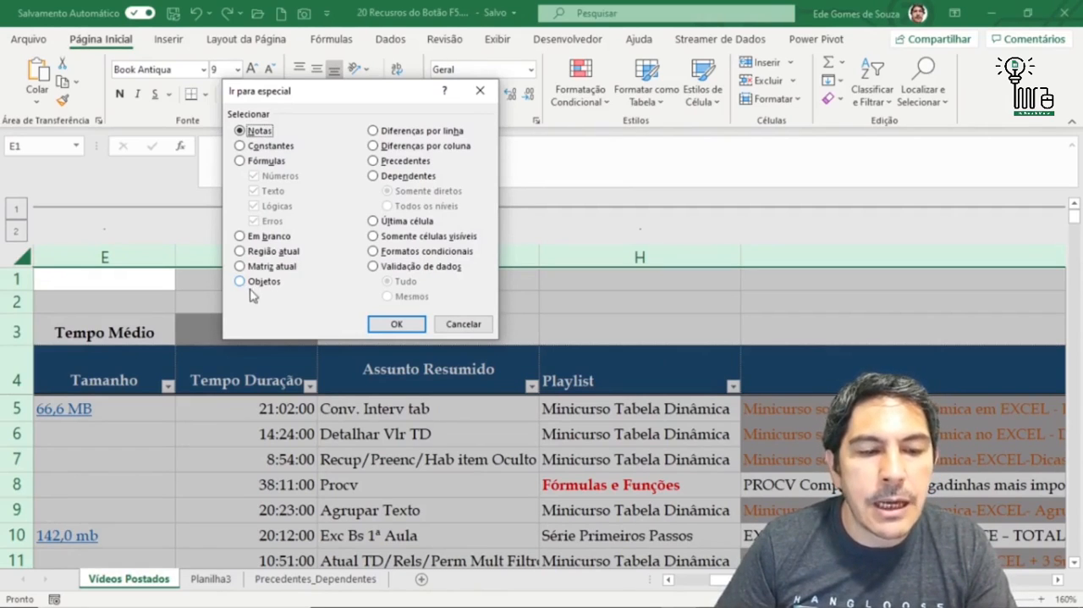
pyautogui.click(241, 282)
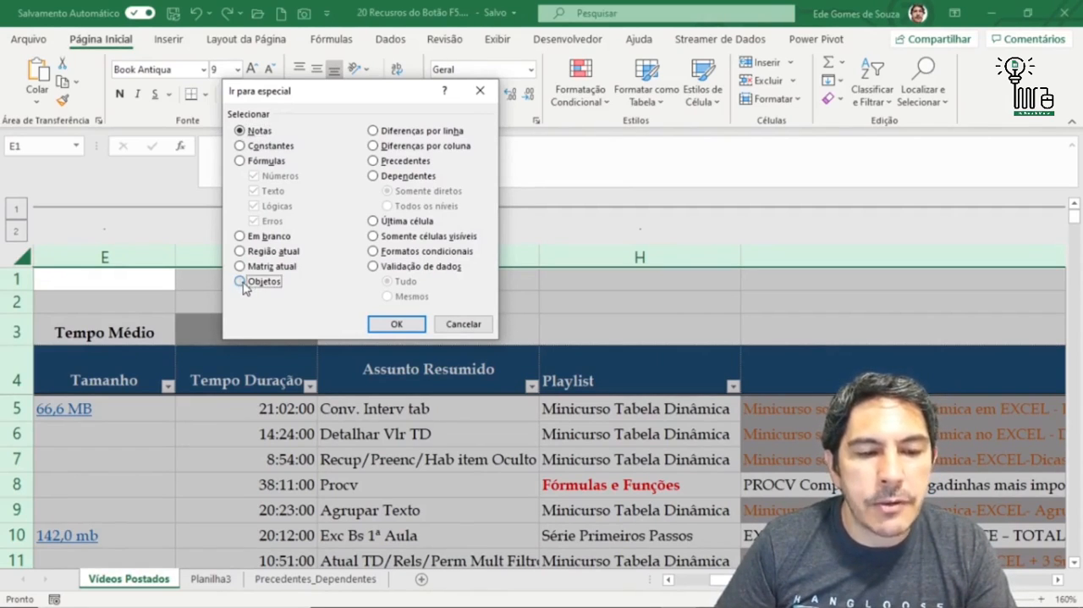
pyautogui.click(397, 324)
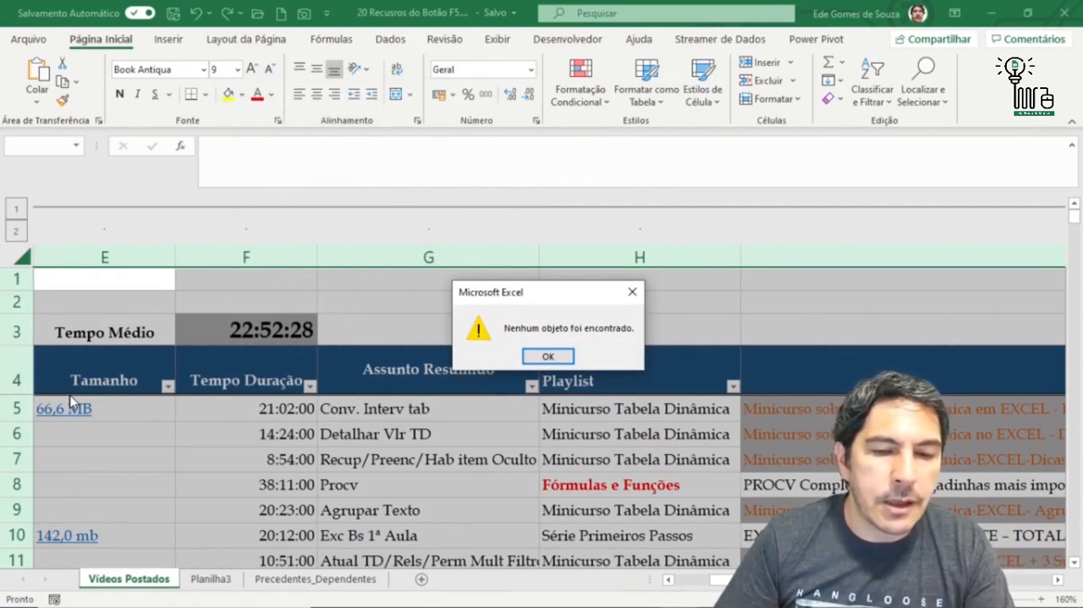
pyautogui.click(537, 357)
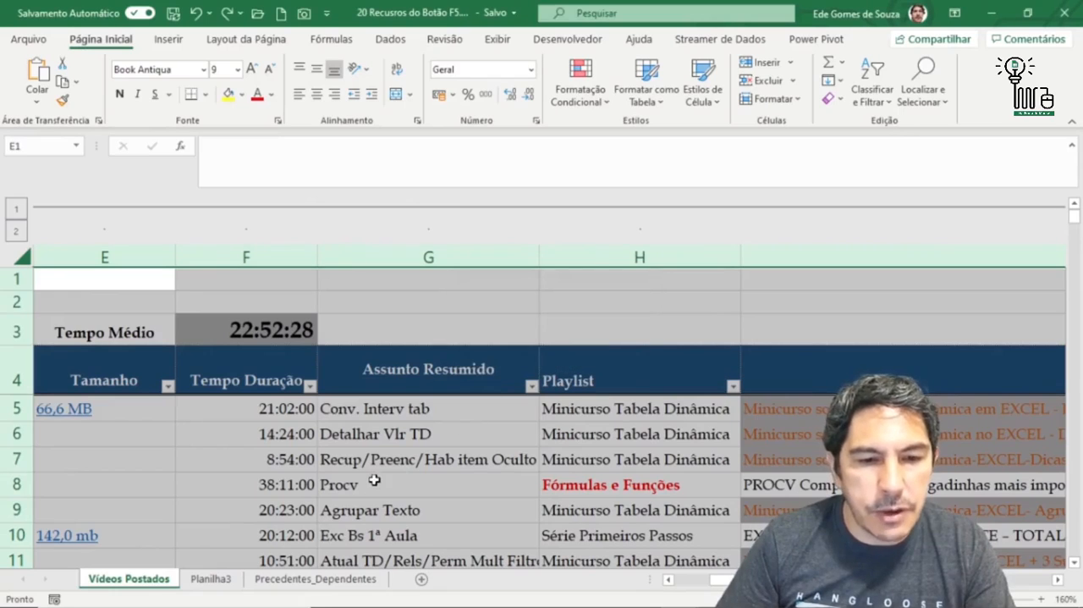
# - Draw a form control button over rows 3 and 4, from the end of column G into column I, accepting the suggested macro assignment
pyautogui.click(296, 465)
pyautogui.click(356, 309)
pyautogui.click(267, 335)
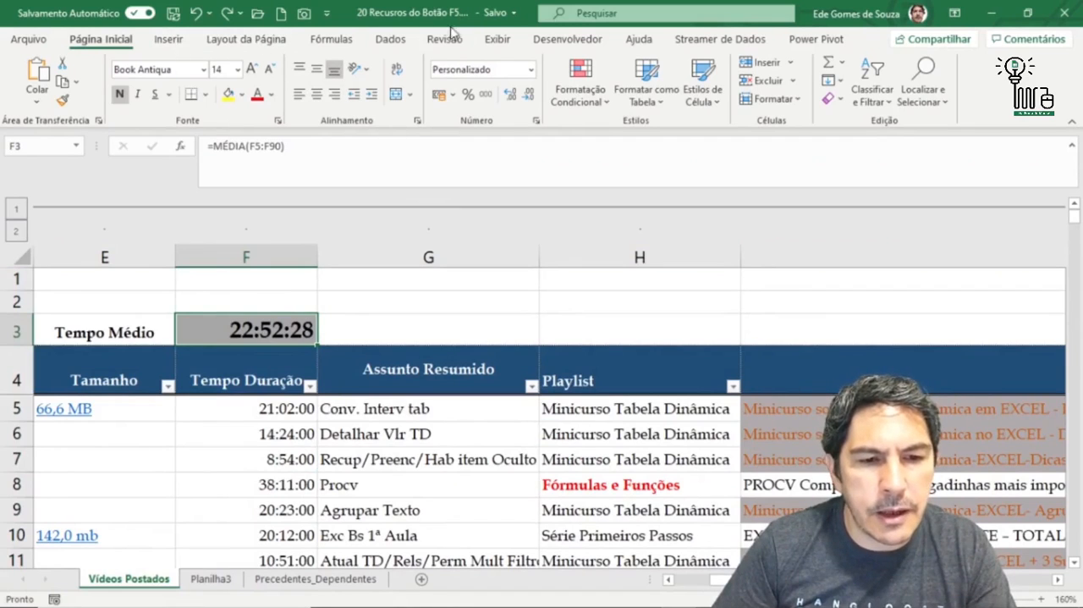
pyautogui.click(558, 39)
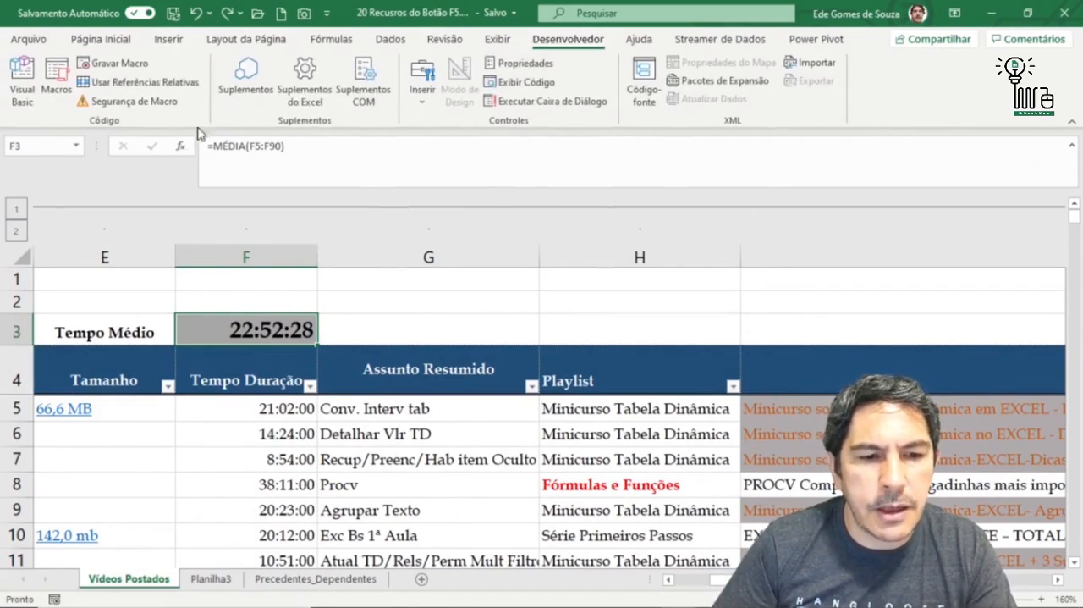
pyautogui.click(415, 114)
pyautogui.click(416, 144)
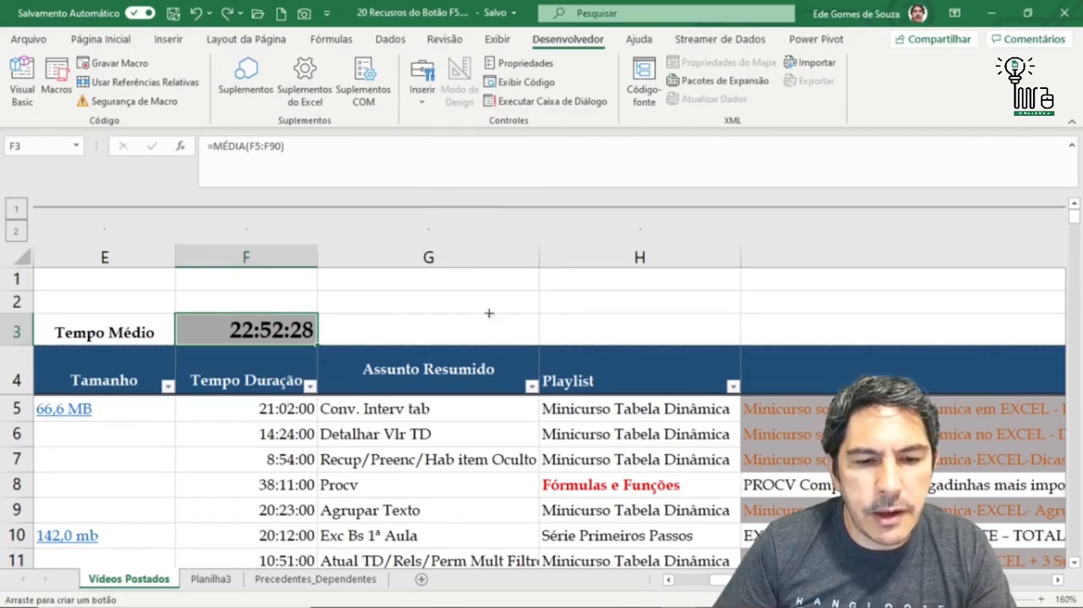
pyautogui.moveTo(510, 313); pyautogui.dragTo(836, 370)
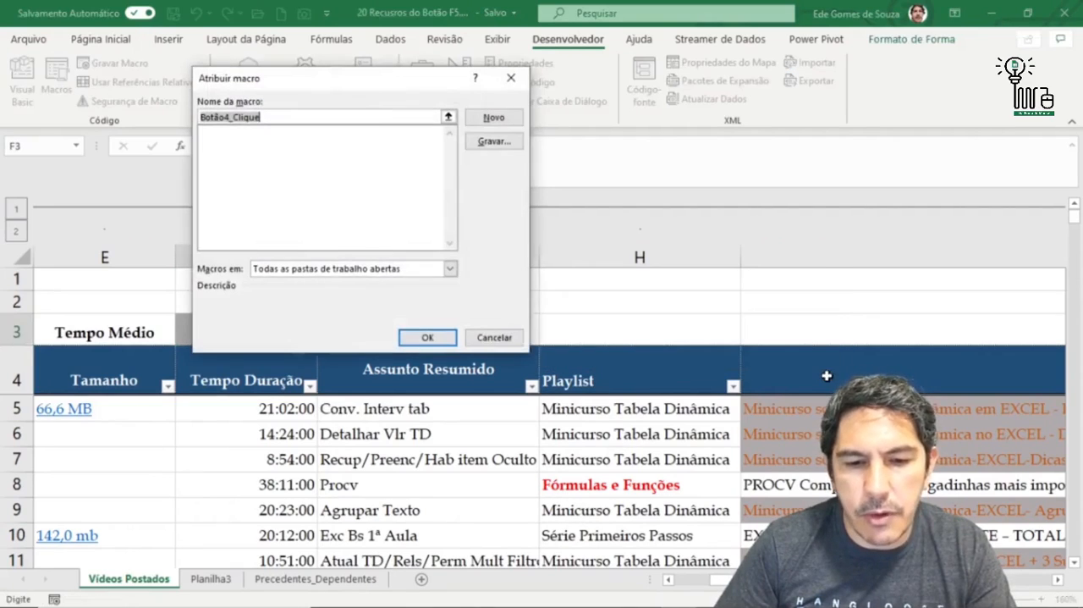
pyautogui.click(430, 338)
pyautogui.click(691, 459)
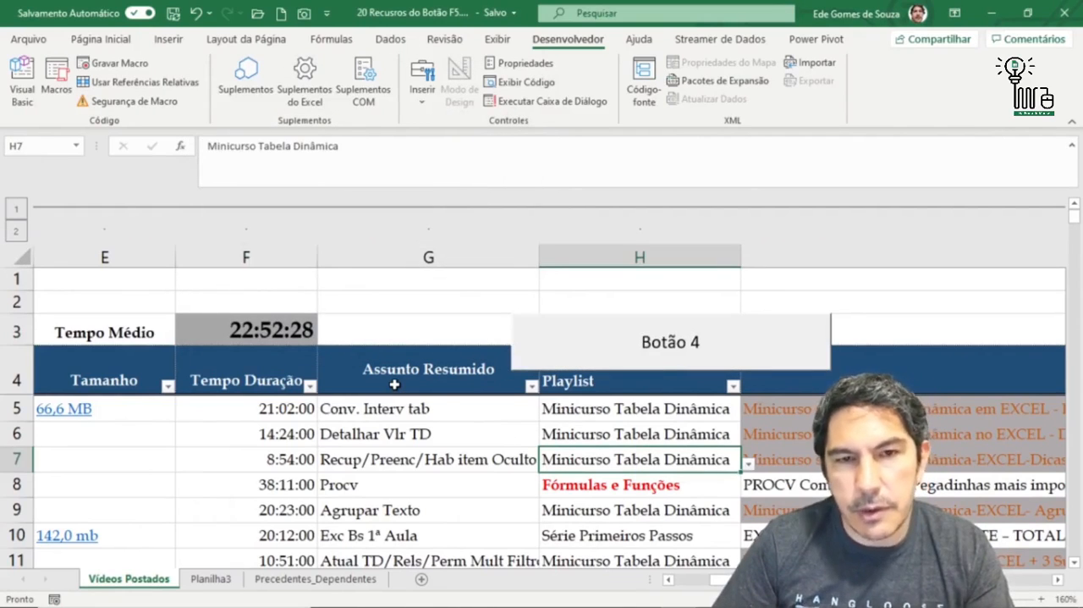
pyautogui.click(151, 441)
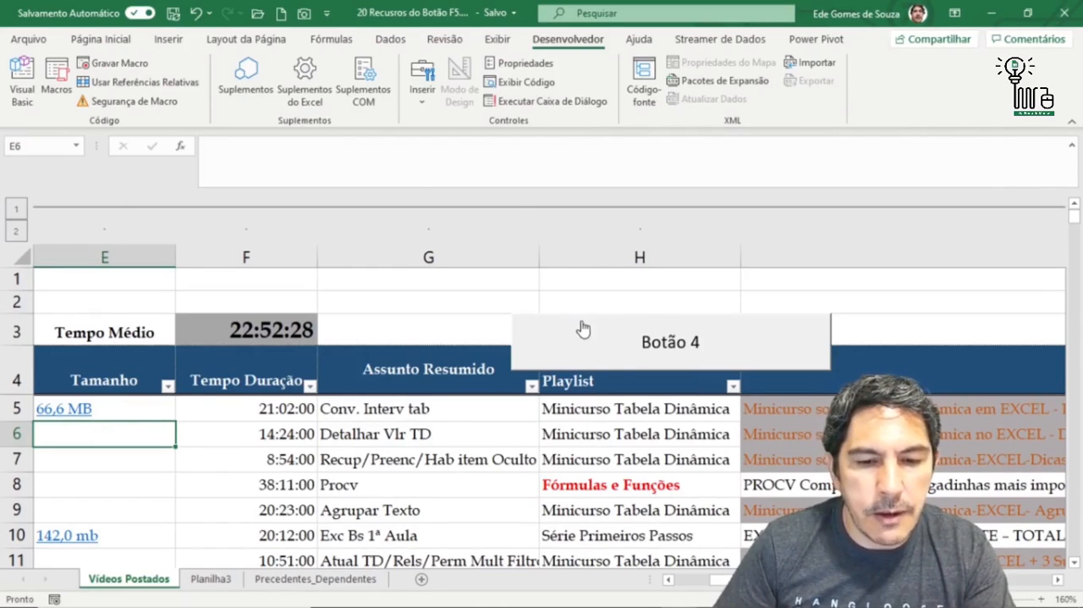
# - Select the button from cell E6 through Go To Special with Objetos, shift it toward the Título column, and delete it
pyautogui.click(1060, 580)
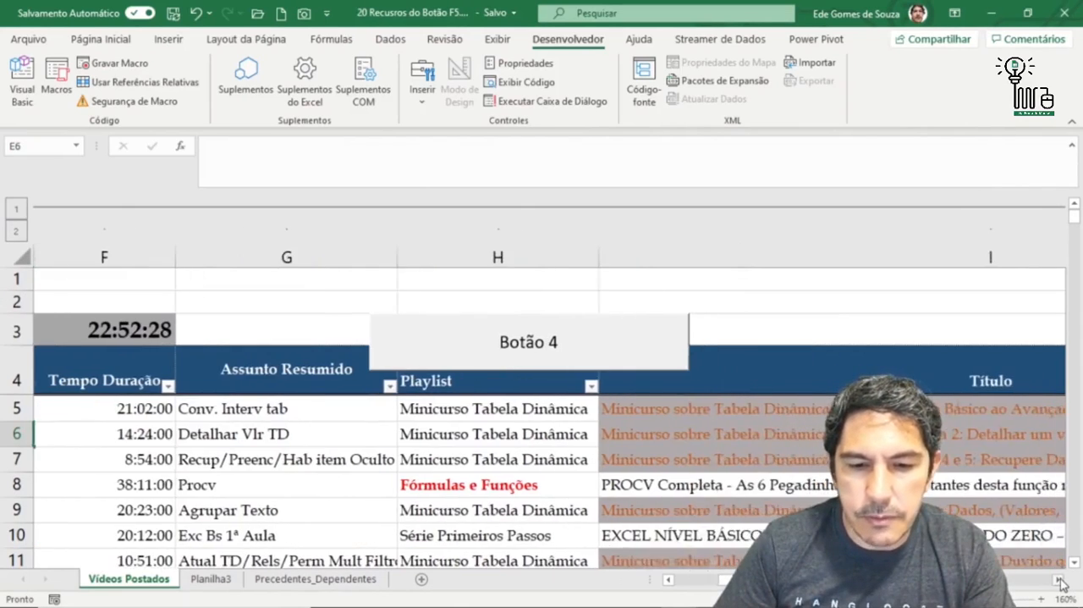
pyautogui.click(1060, 580)
pyautogui.press('F5')
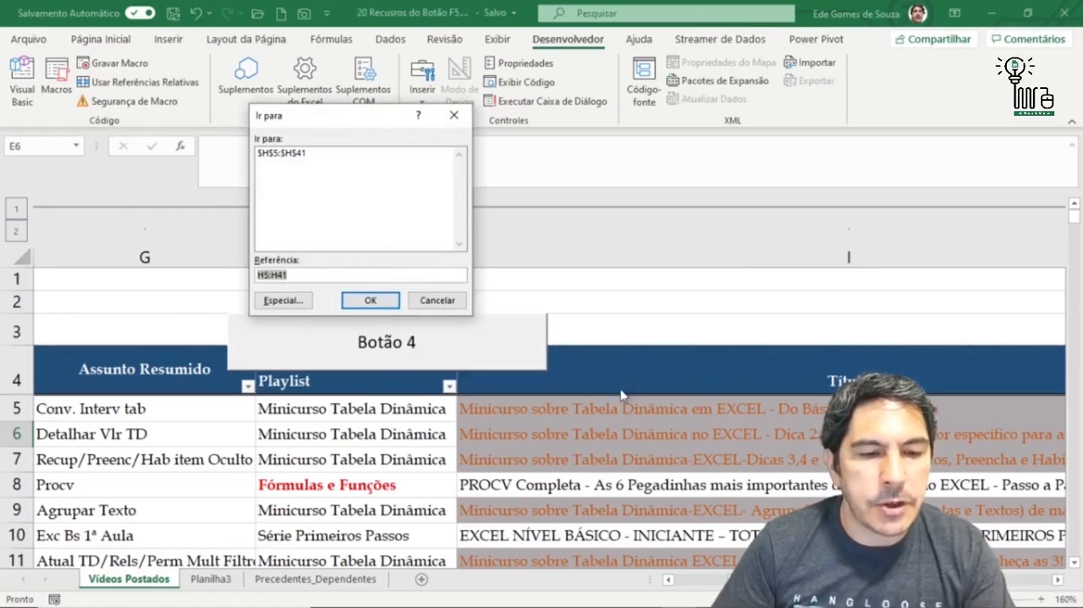
pyautogui.click(283, 300)
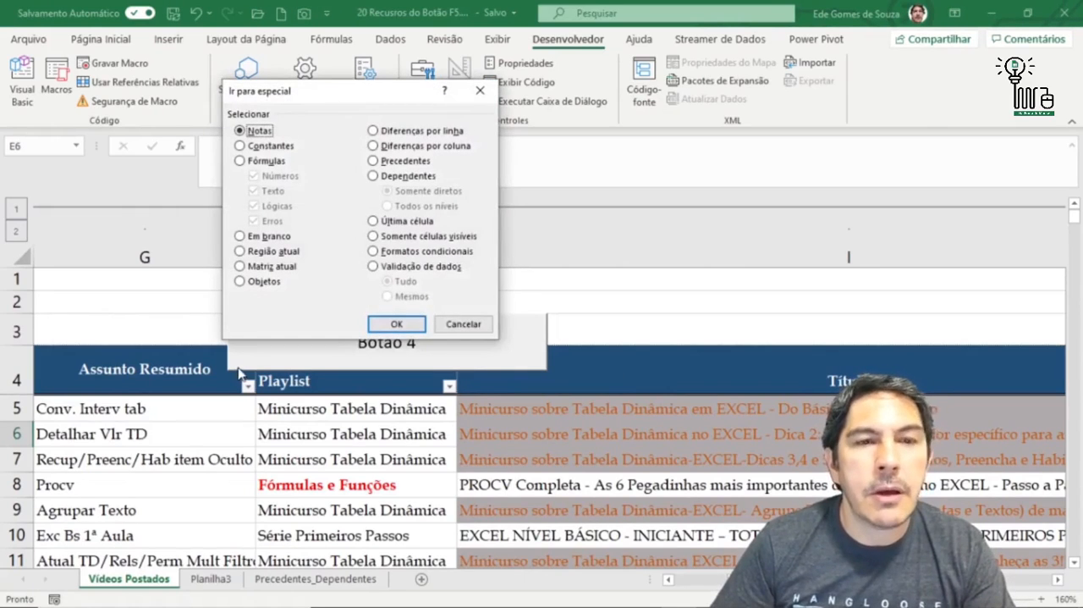
pyautogui.click(239, 281)
pyautogui.click(385, 325)
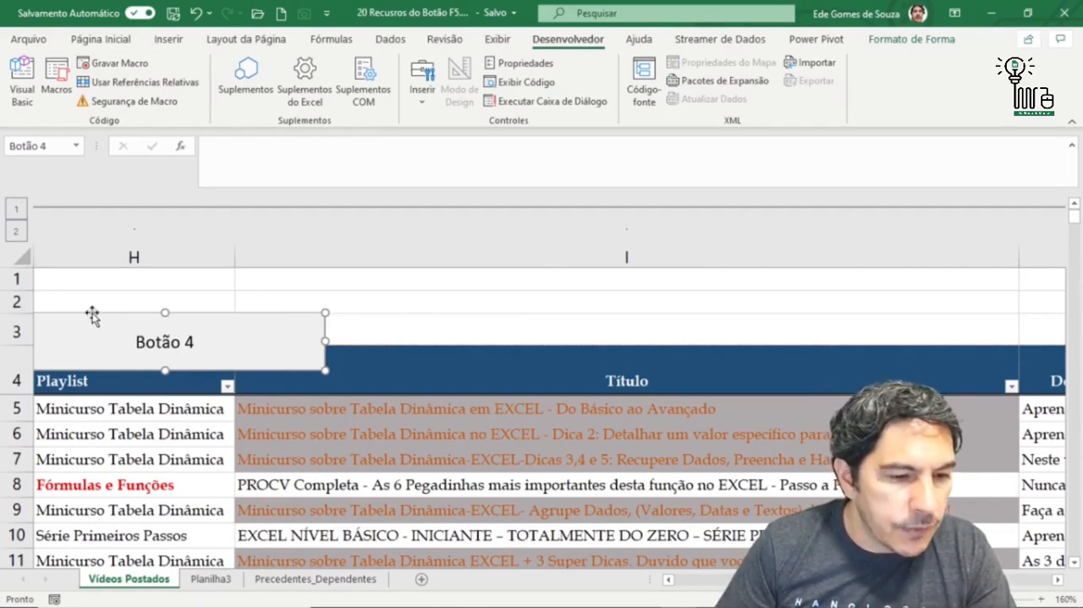
pyautogui.moveTo(90, 316); pyautogui.dragTo(259, 311)
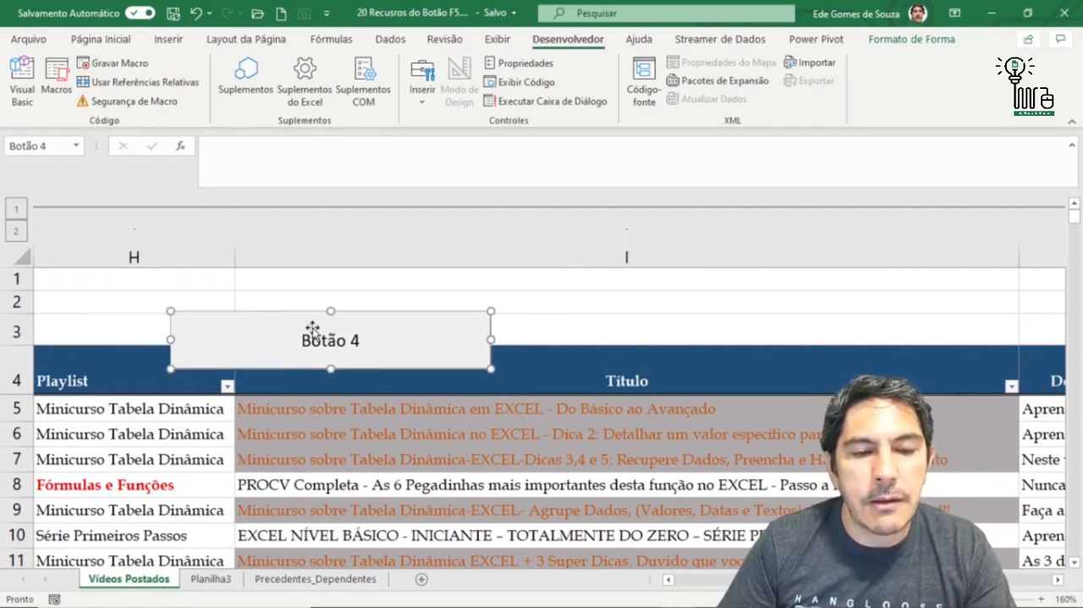
pyautogui.press('Delete')
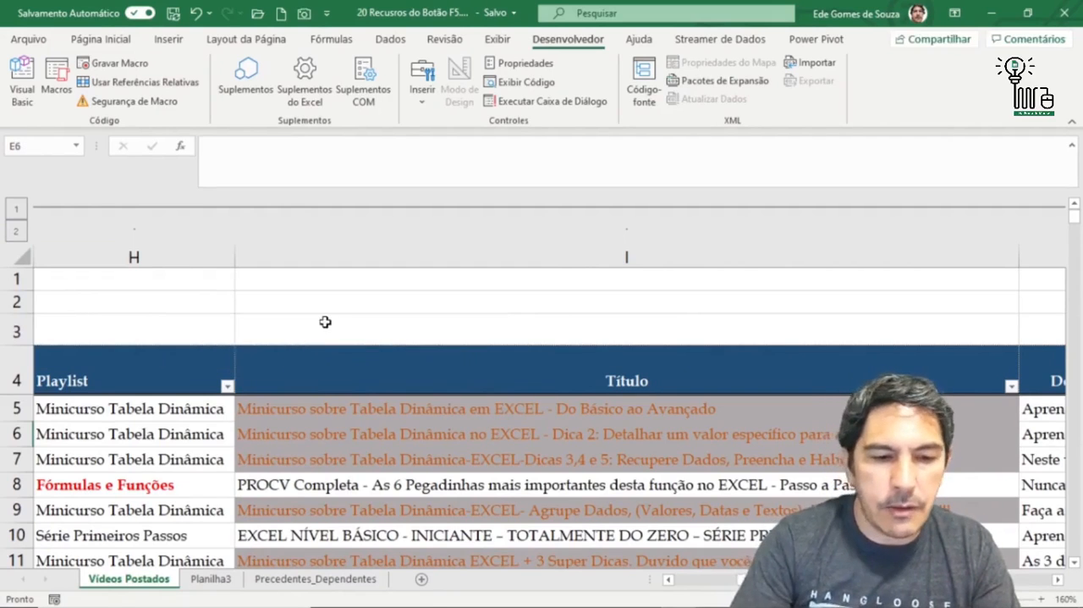
pyautogui.press('F5')
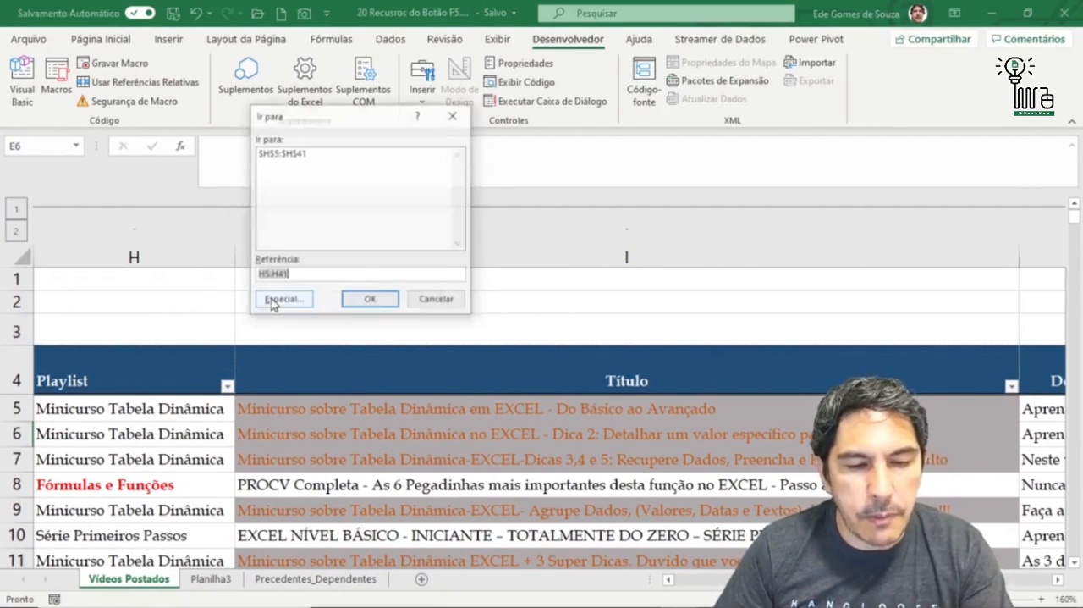
pyautogui.click(282, 300)
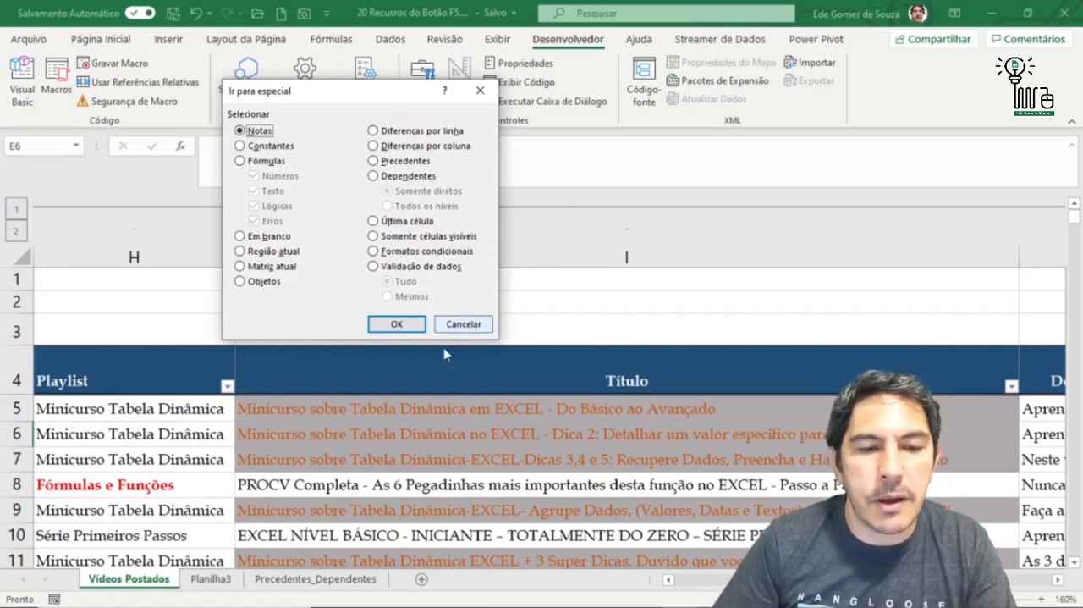
pyautogui.click(468, 327)
pyautogui.moveTo(144, 487); pyautogui.dragTo(4, 486)
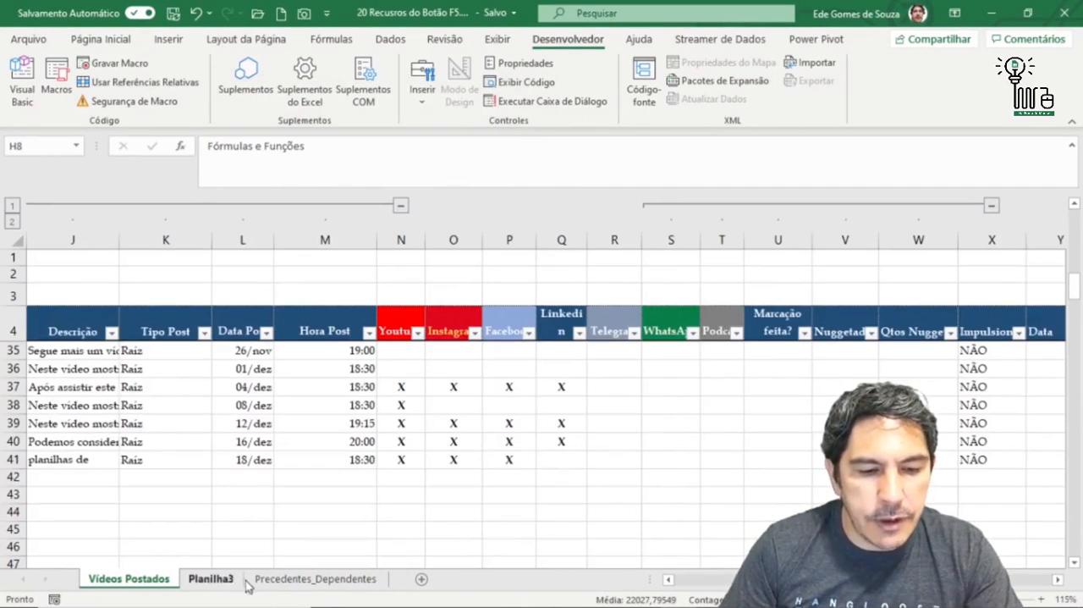
# - Switch to the Precedentes_Dependentes sheet and set the first Qtde value in cell A2 to 2
pyautogui.click(262, 584)
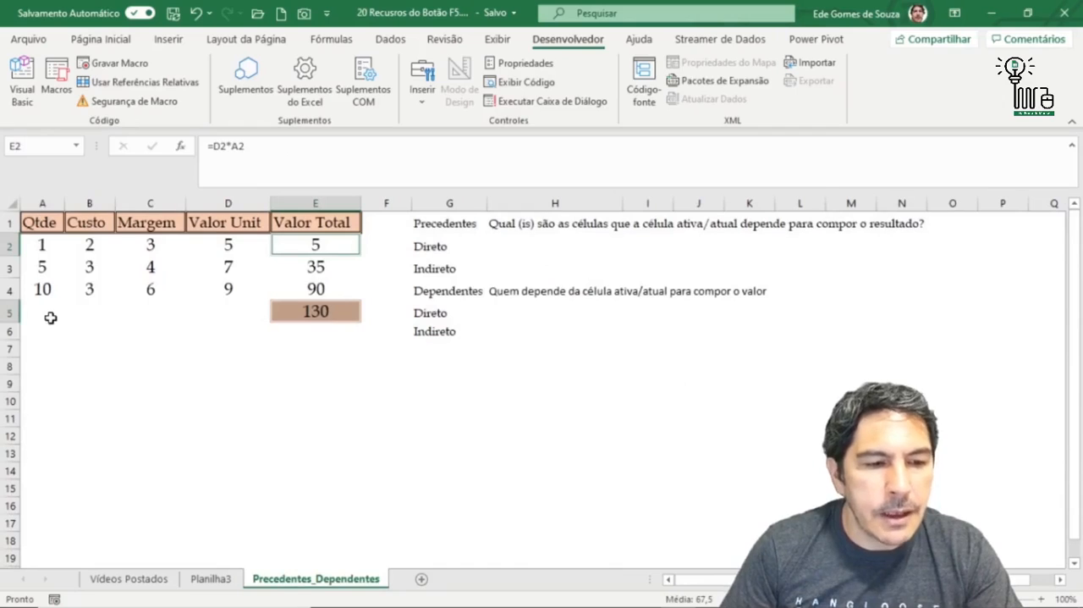
pyautogui.click(87, 243)
pyautogui.click(47, 245)
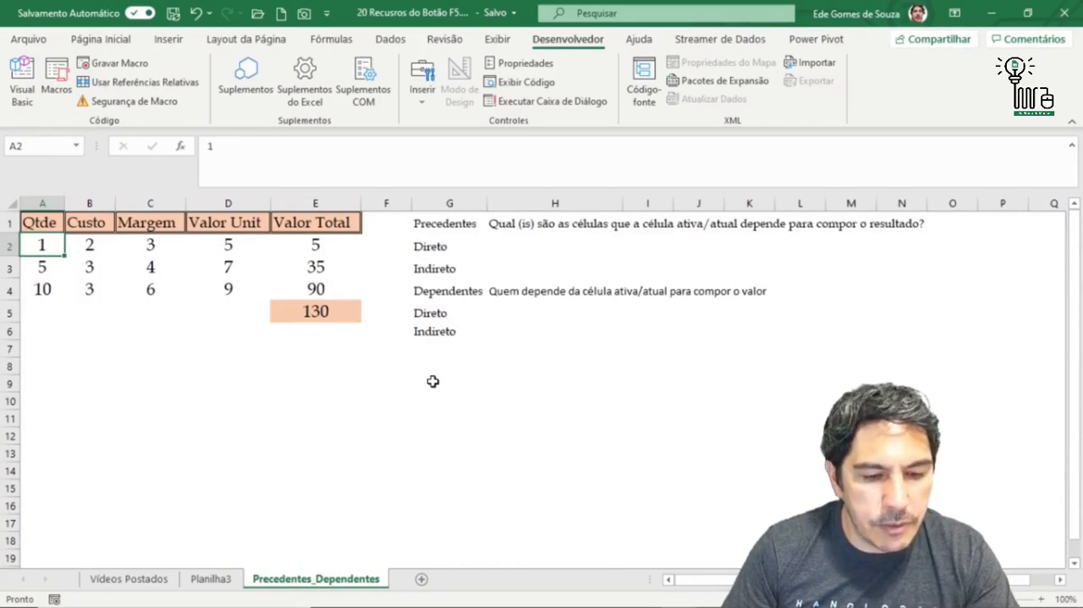
pyautogui.write('2')
pyautogui.click(176, 391)
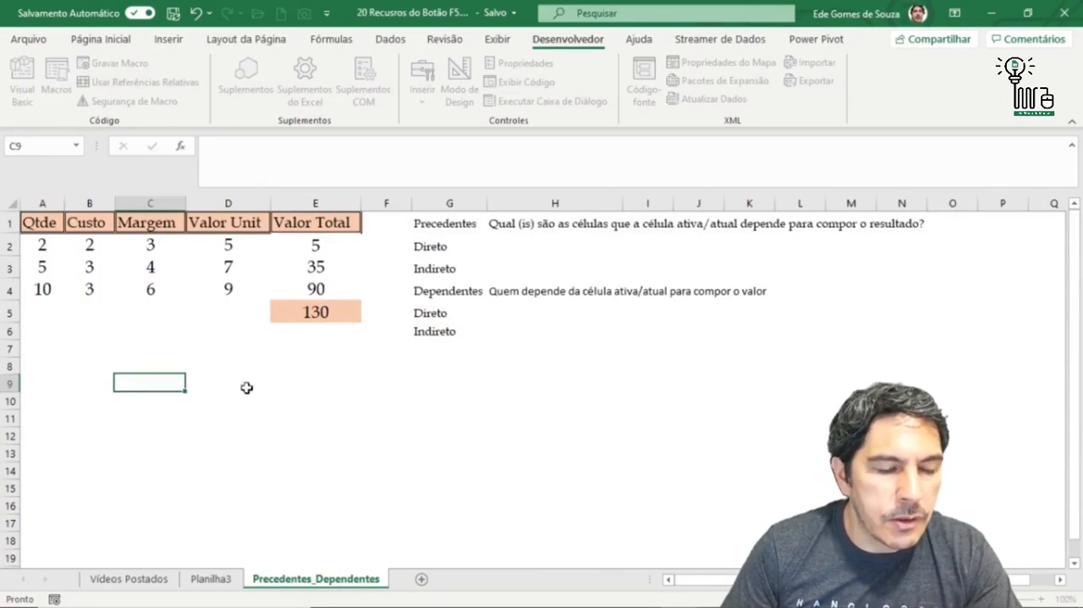
# - Select A2:E2 and find the cells that differ from A2 using Go To Special with Diferenças por linha
pyautogui.click(42, 244)
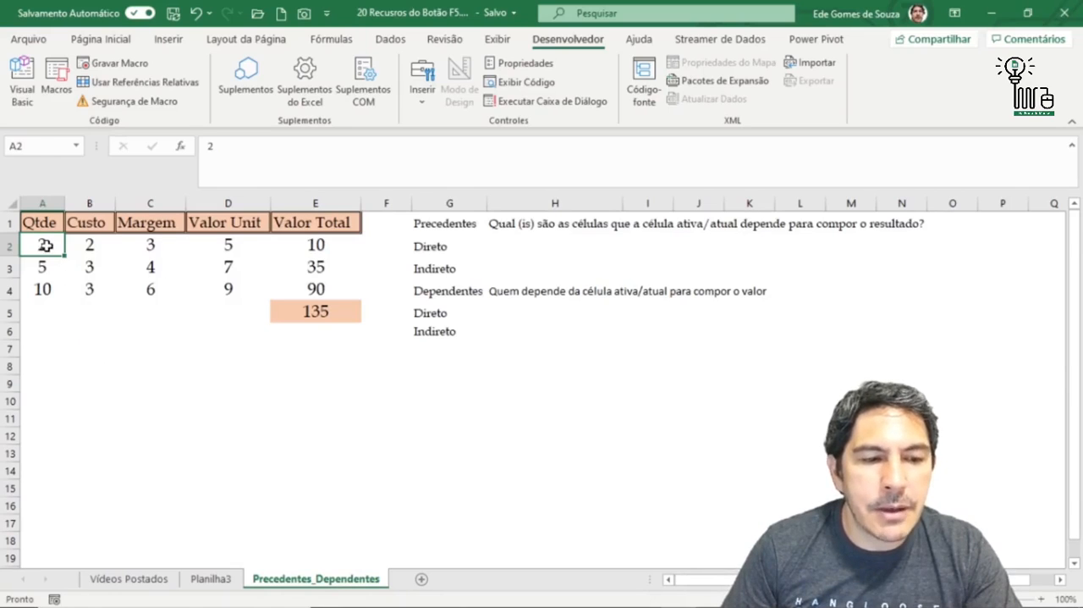
pyautogui.moveTo(48, 244); pyautogui.dragTo(317, 245)
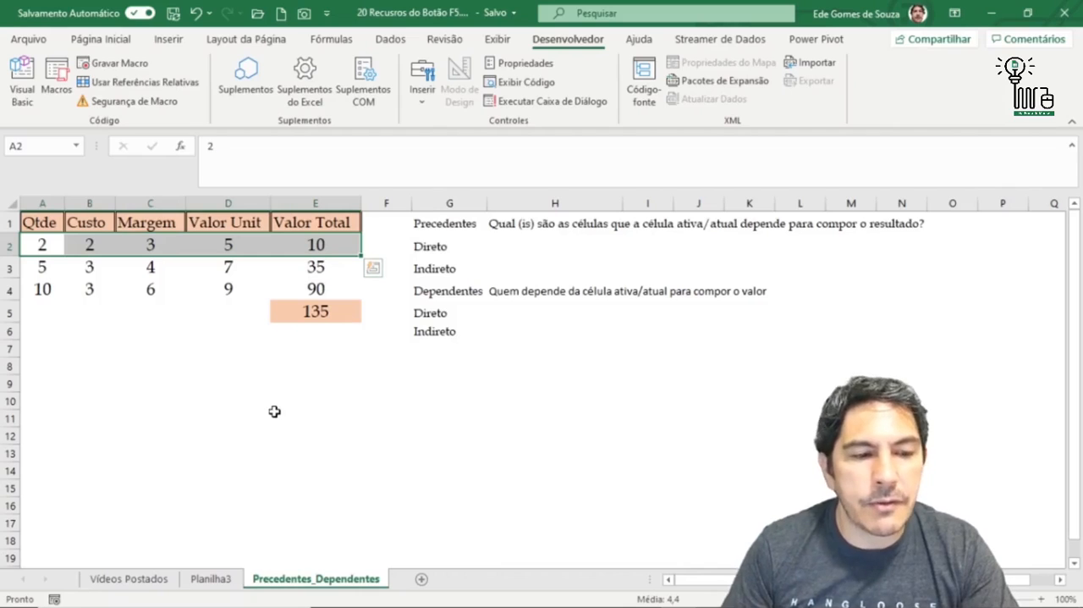
pyautogui.click(112, 373)
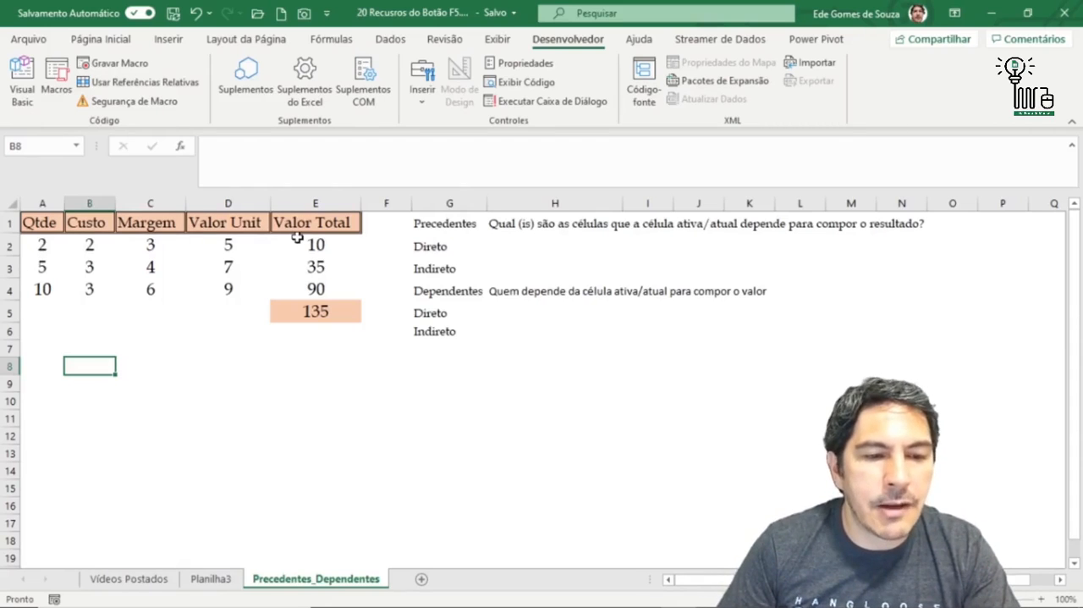
pyautogui.click(39, 244)
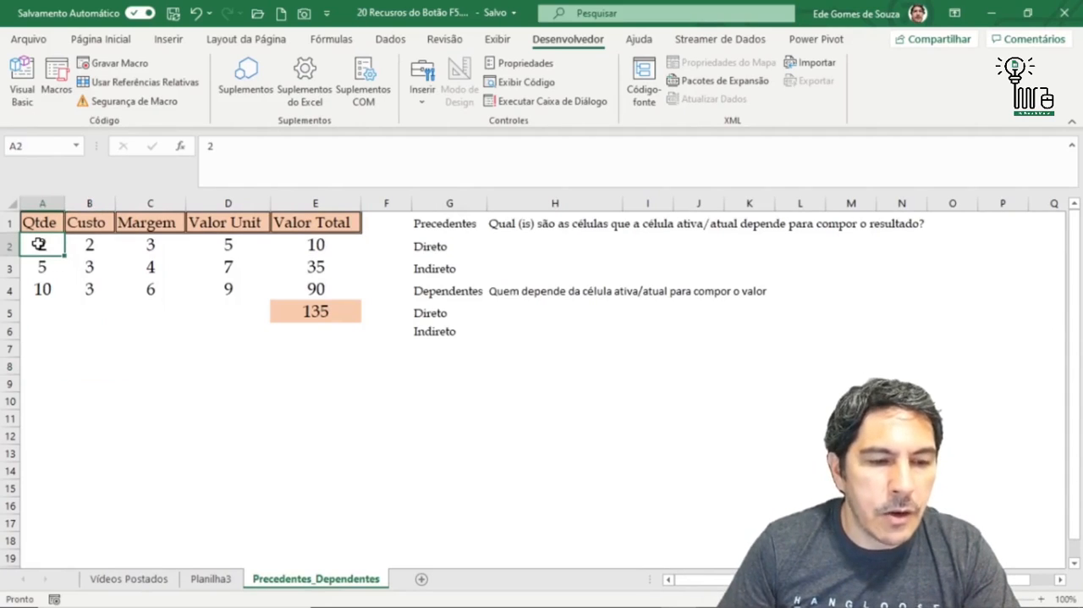
pyautogui.moveTo(42, 244); pyautogui.dragTo(315, 245)
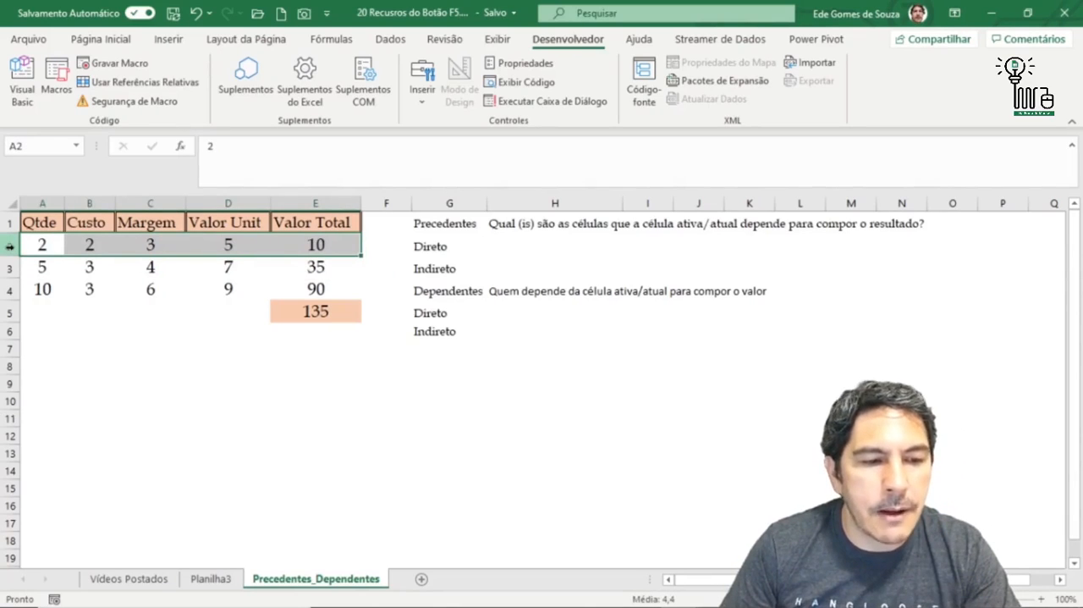
pyautogui.press('F5')
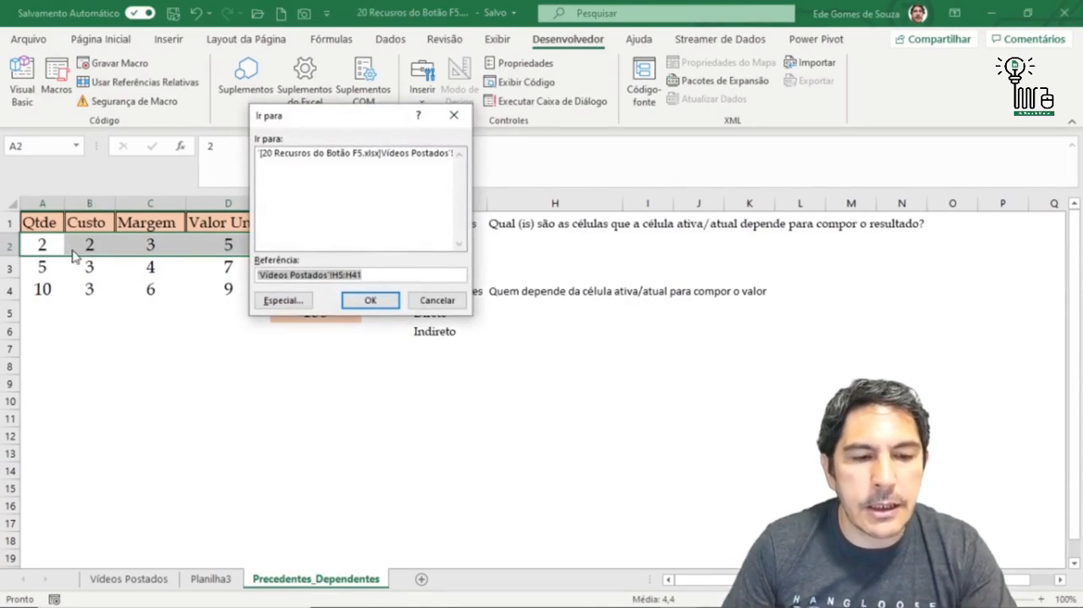
pyautogui.click(288, 301)
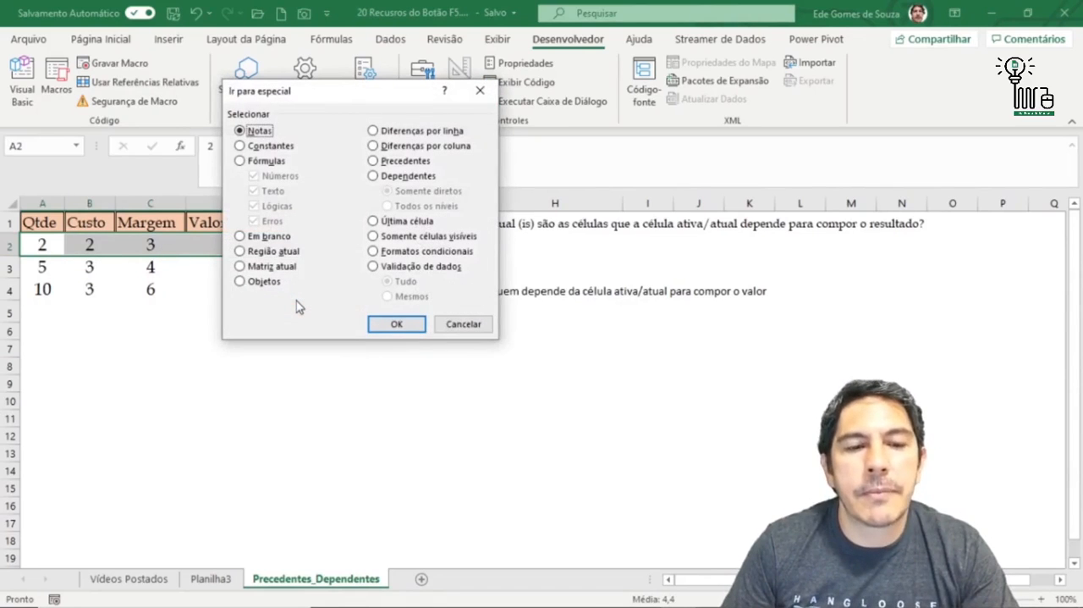
pyautogui.click(396, 132)
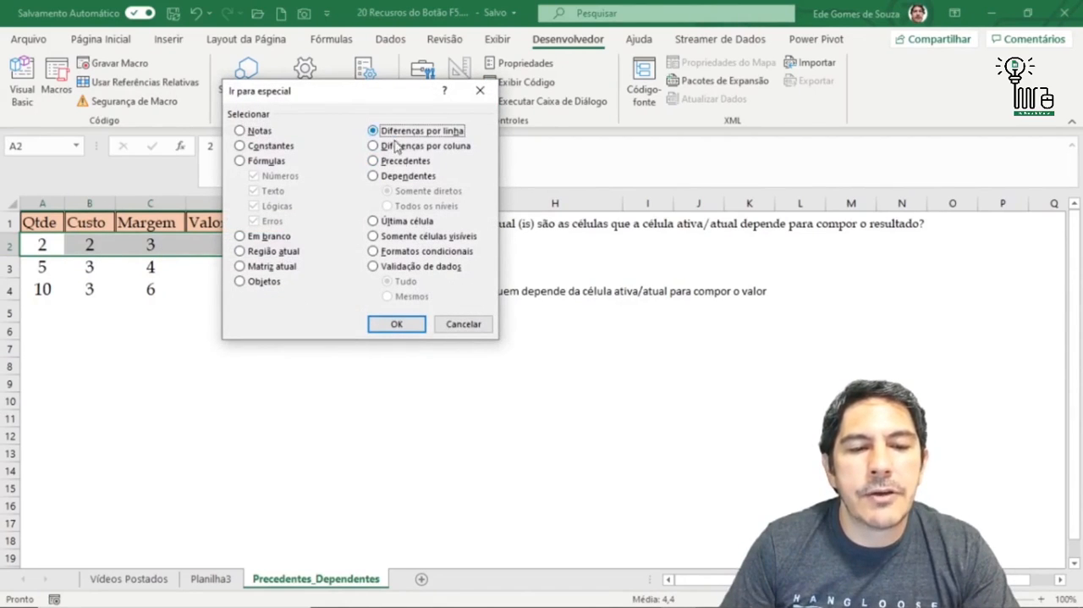
pyautogui.click(398, 323)
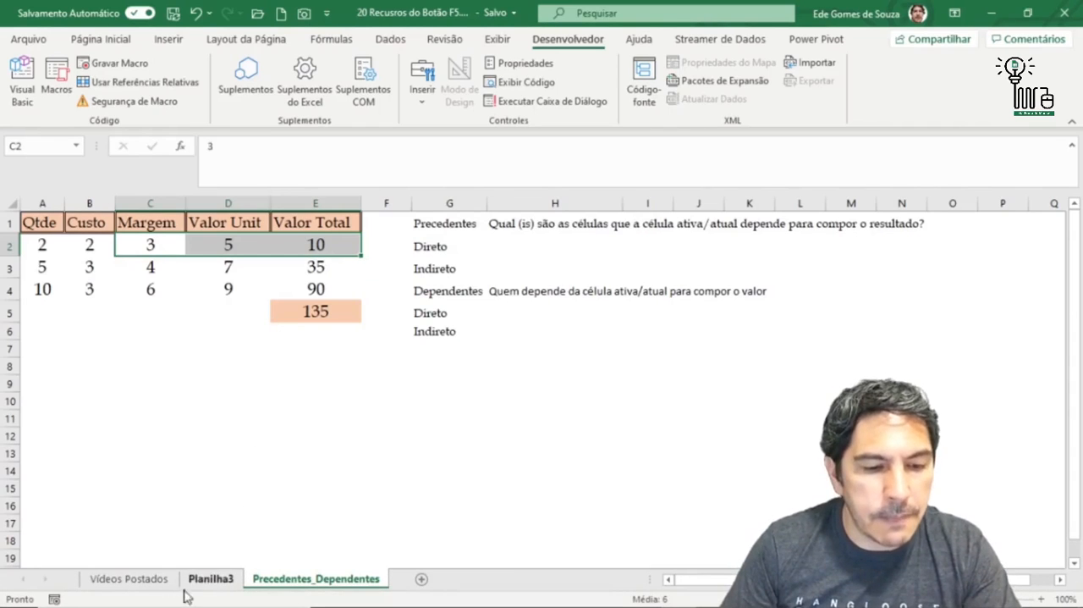
pyautogui.click(129, 579)
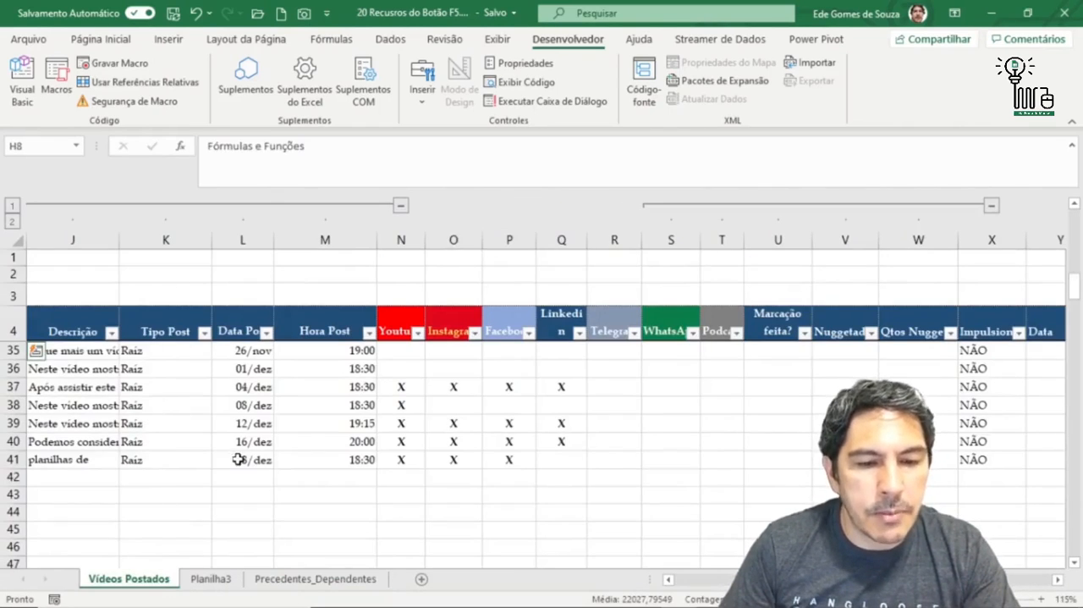
pyautogui.moveTo(235, 458); pyautogui.dragTo(17, 474)
pyautogui.click(91, 261)
pyautogui.press('F5')
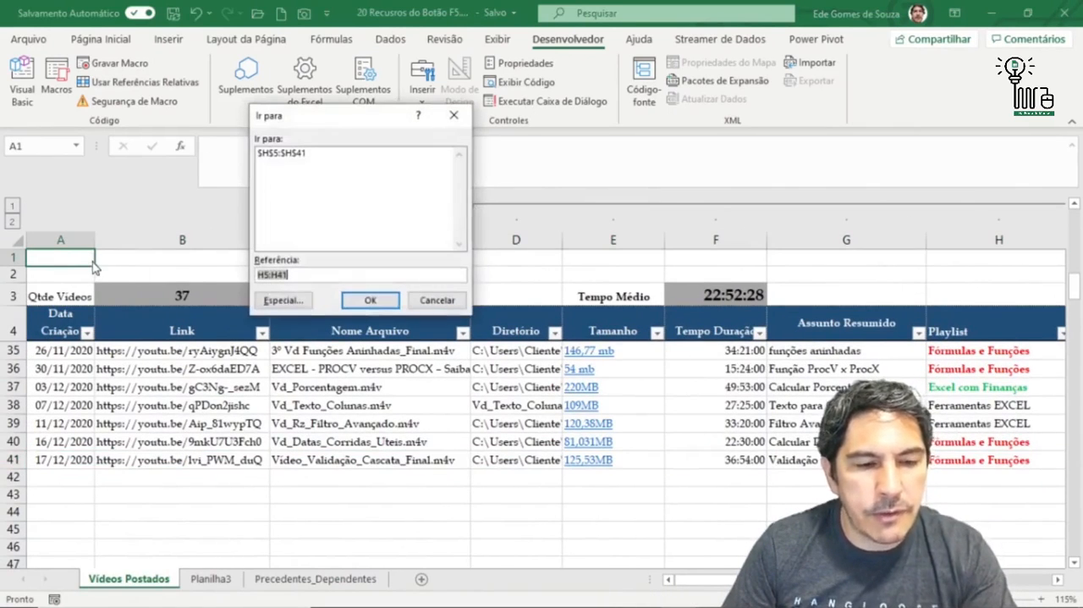
pyautogui.click(290, 300)
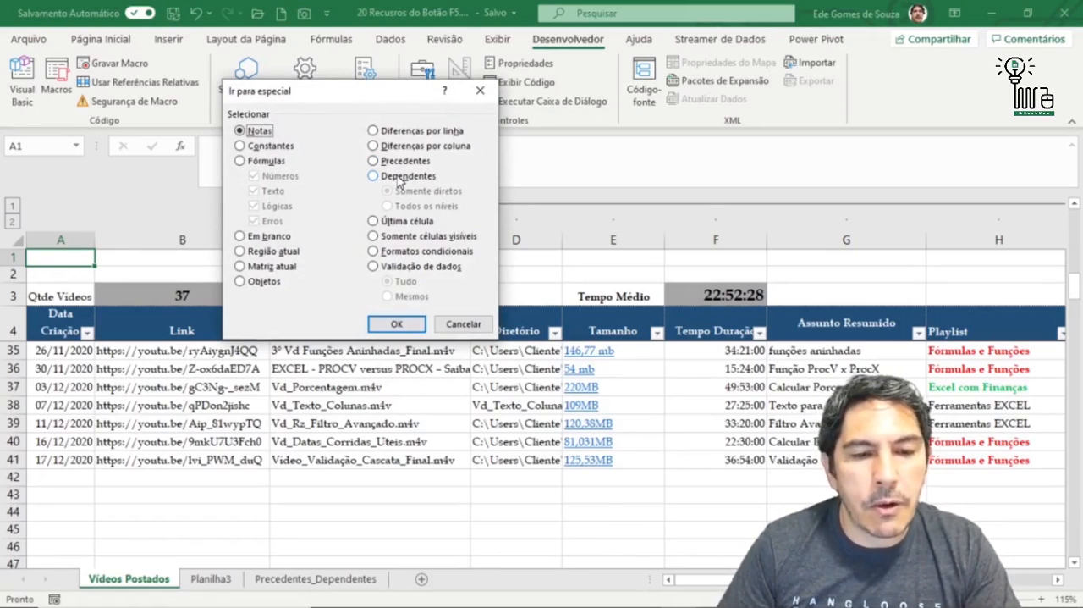
pyautogui.click(462, 323)
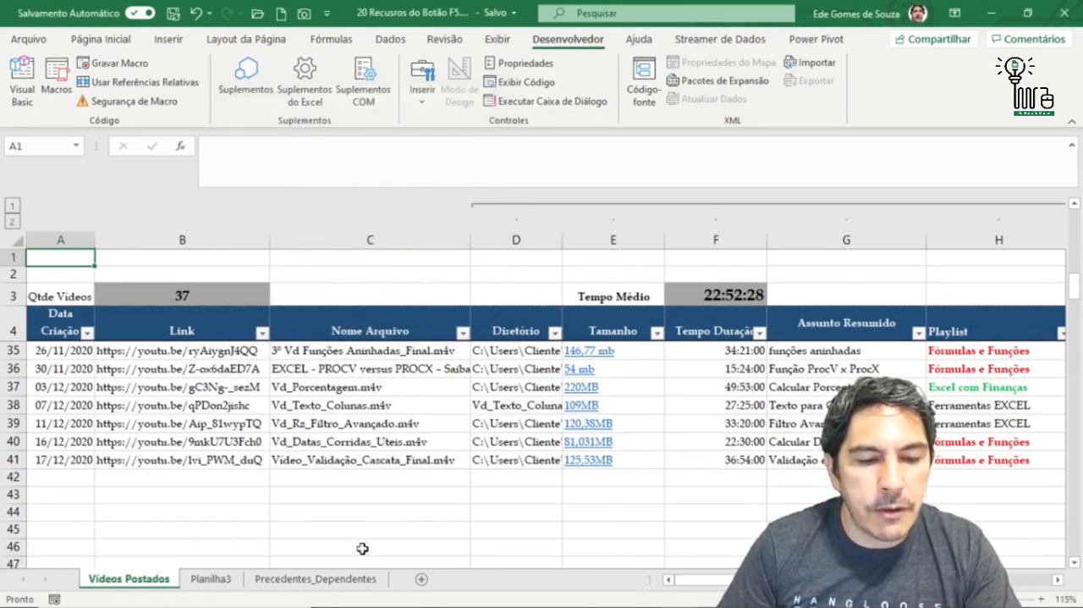
pyautogui.click(347, 582)
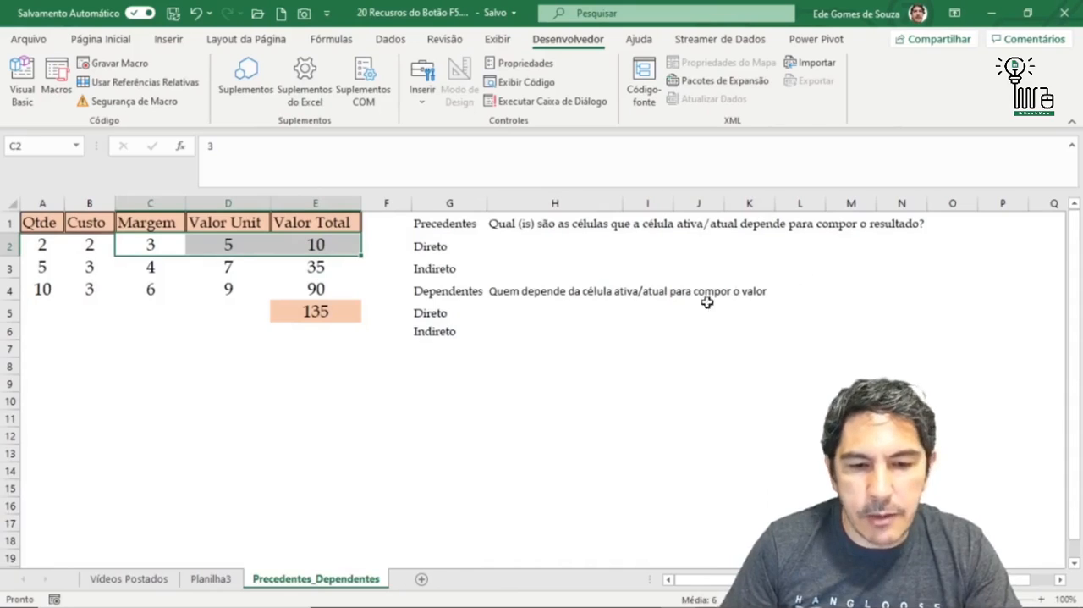
# - Examine the Precedentes and Dependentes definitions beside the table and the ranges referenced by the total formula in E5
pyautogui.click(257, 412)
pyautogui.moveTo(440, 228); pyautogui.dragTo(445, 246)
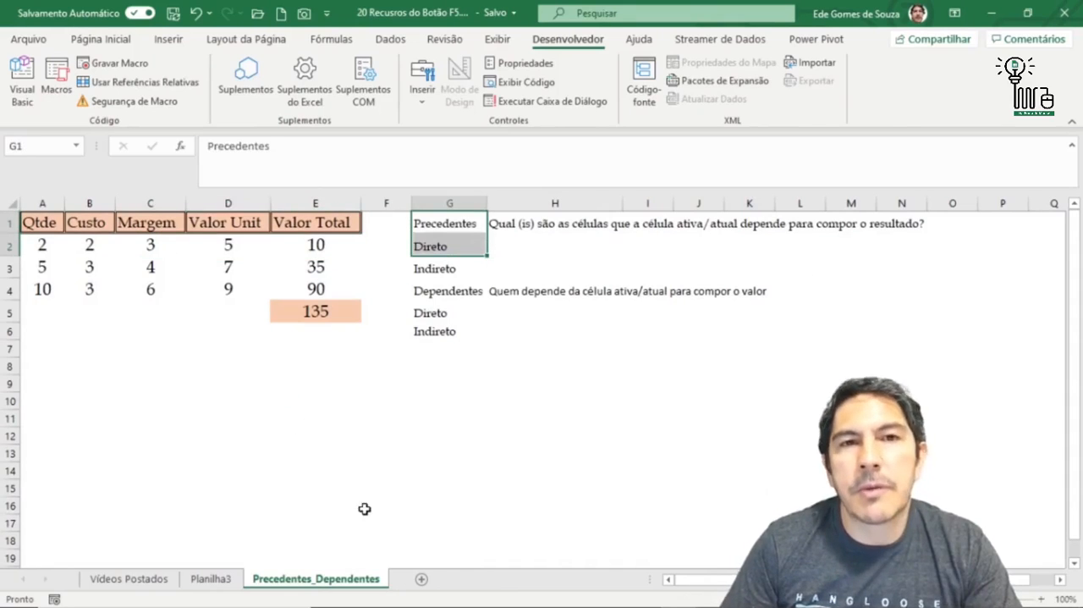
pyautogui.click(558, 419)
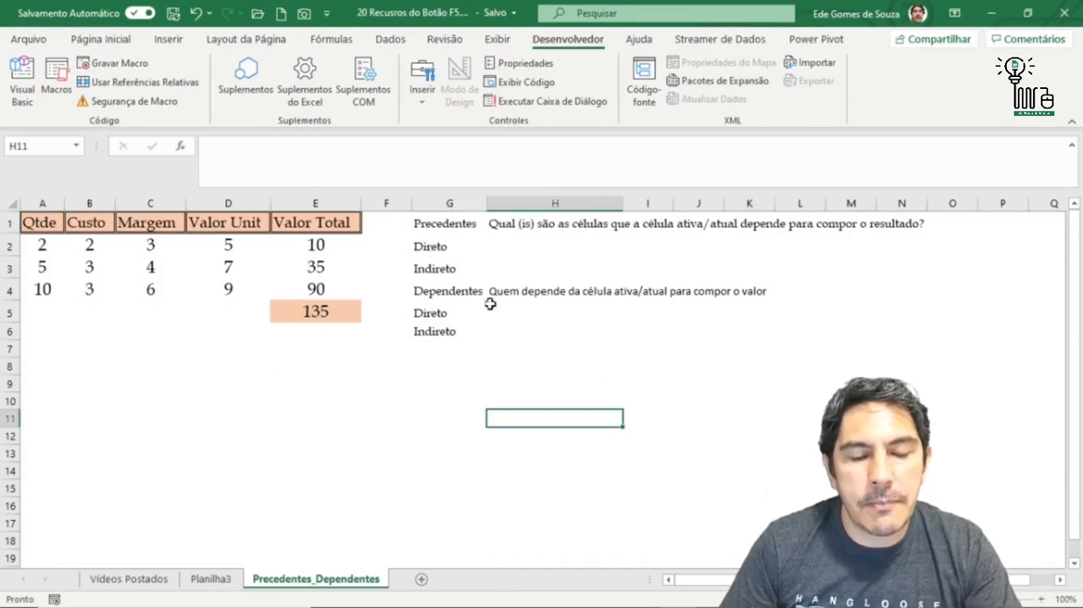
pyautogui.click(440, 224)
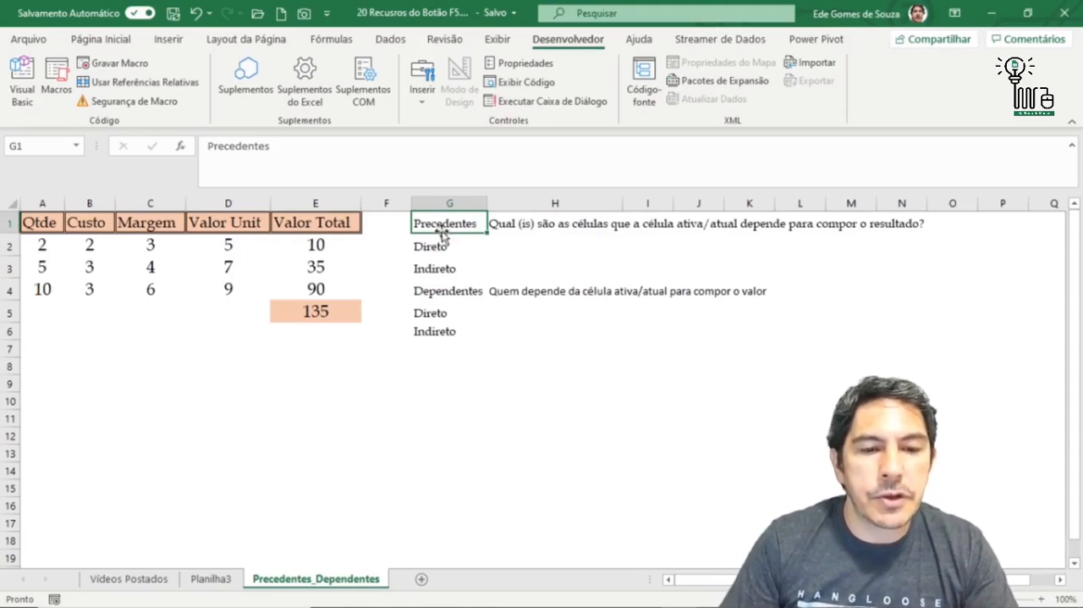
pyautogui.click(441, 291)
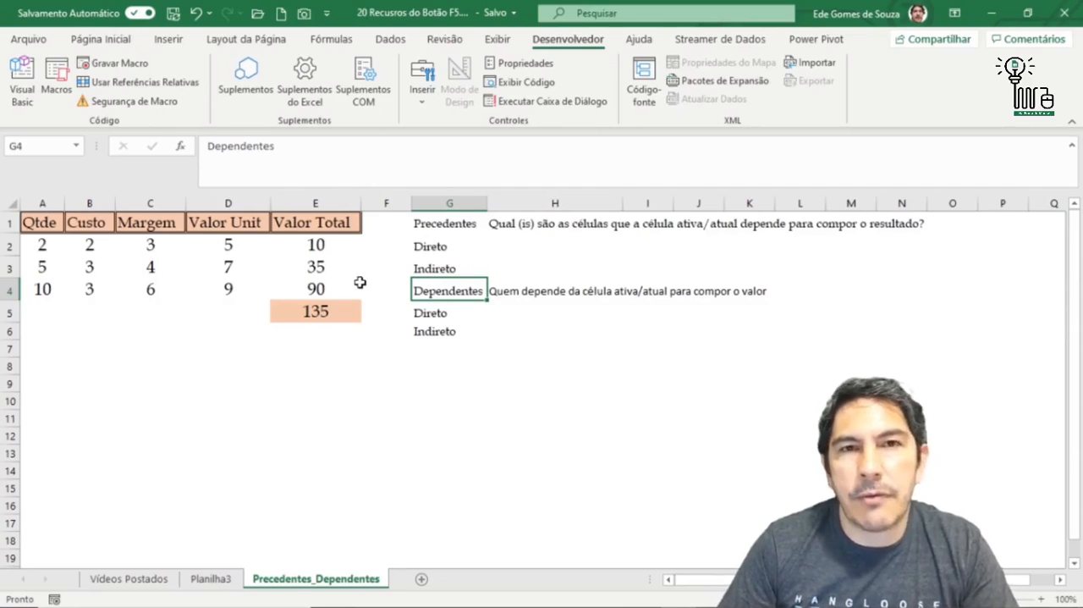
pyautogui.click(327, 312)
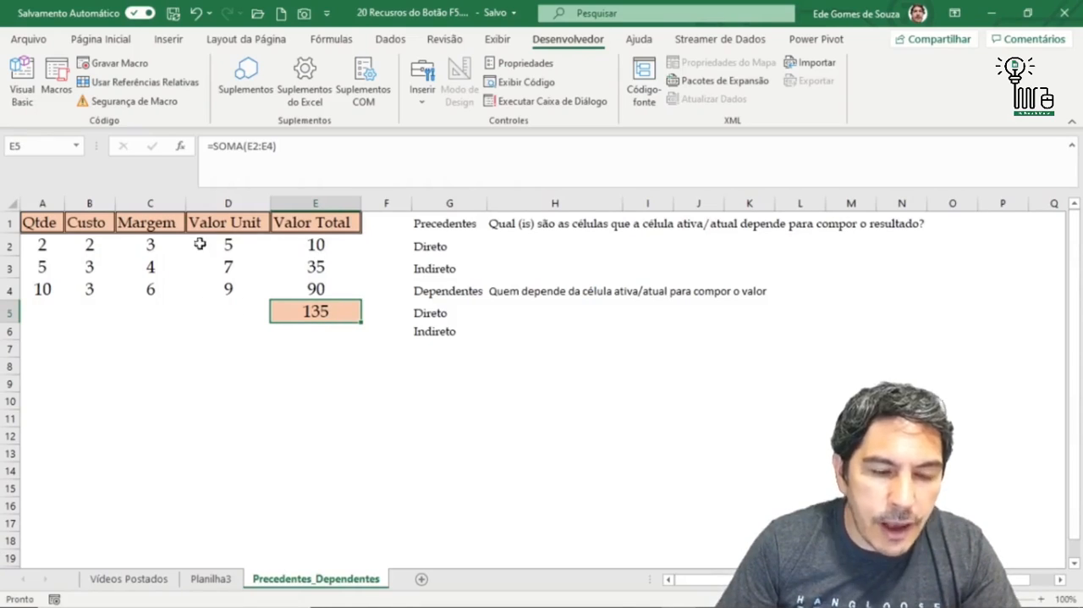
pyautogui.doubleClick(315, 312)
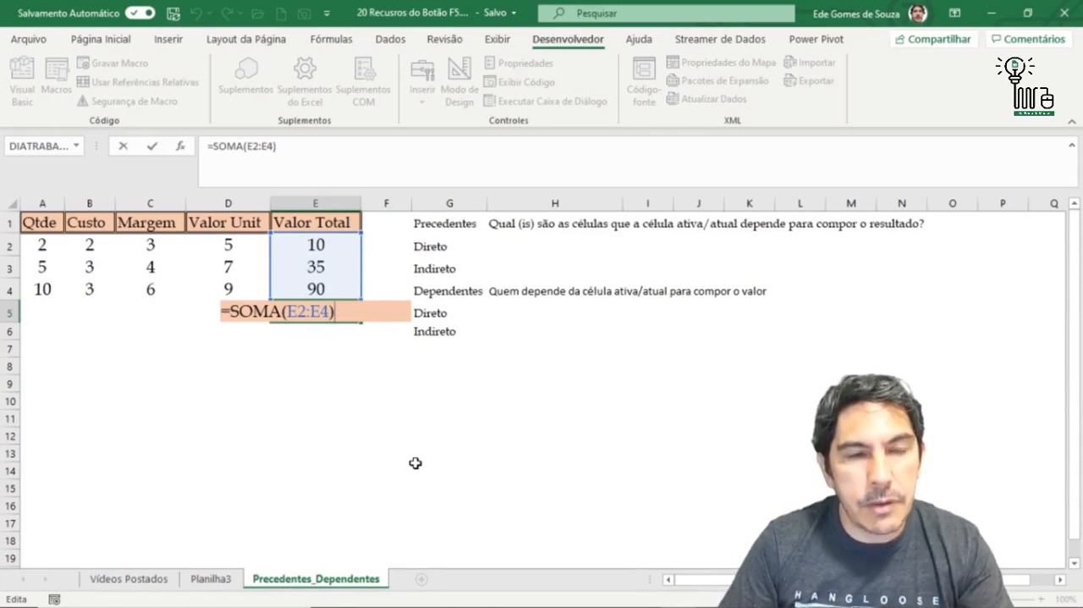
pyautogui.hotkey('ctrl', 'Return')
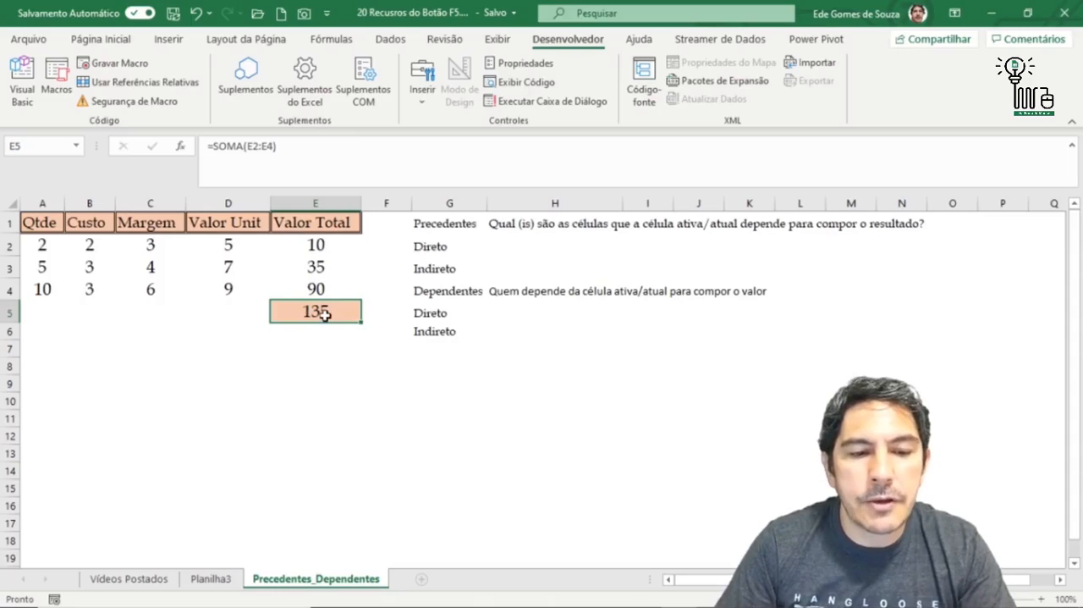
# - Select the direct precedents of cell E5 using Go To Special with Precedentes and Somente diretos
pyautogui.press('F5')
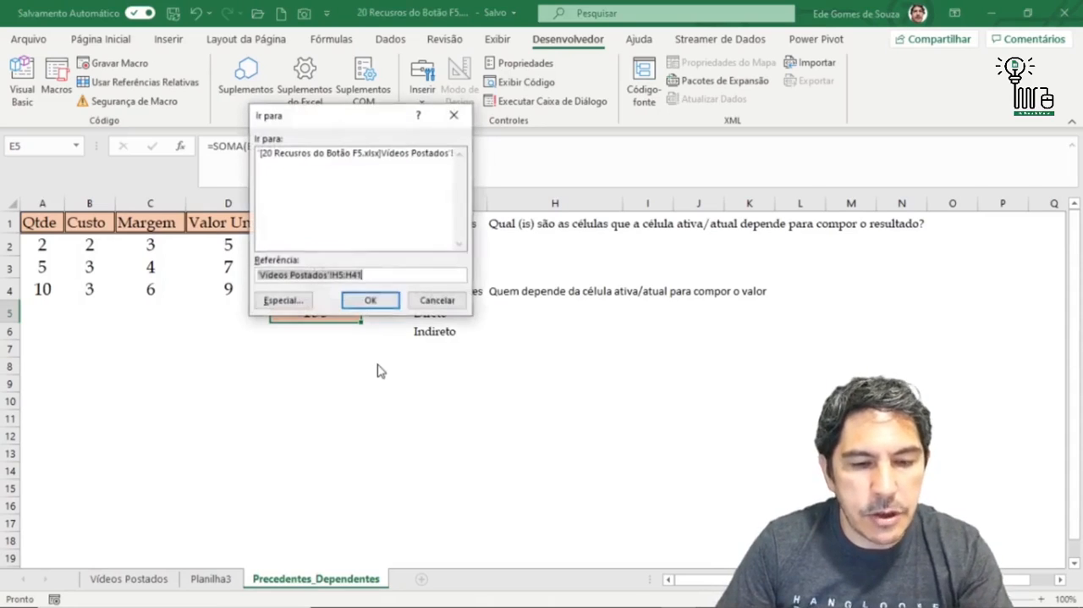
pyautogui.click(285, 301)
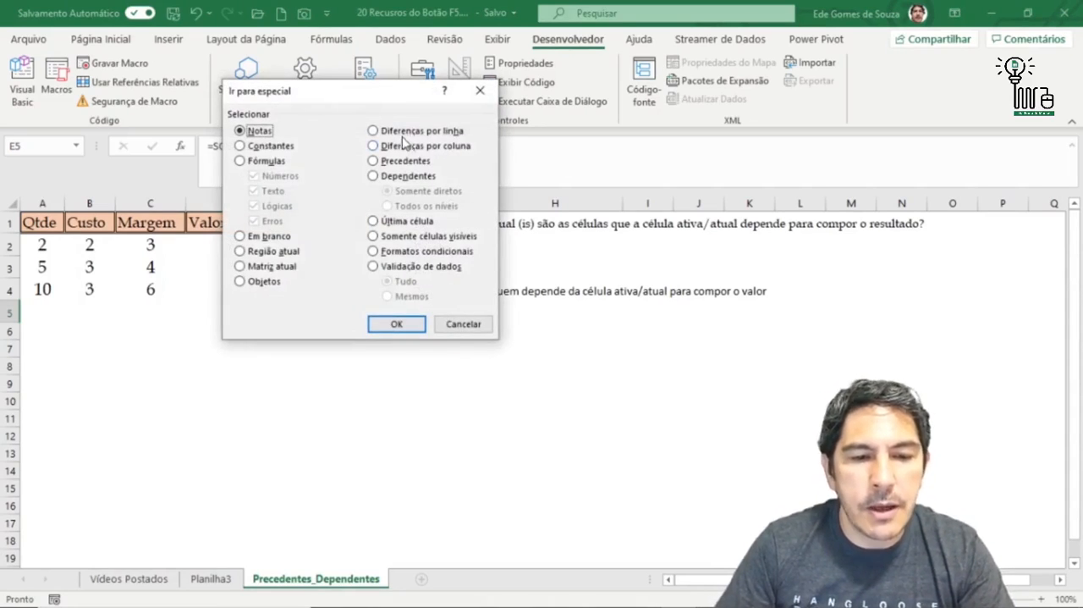
pyautogui.click(374, 161)
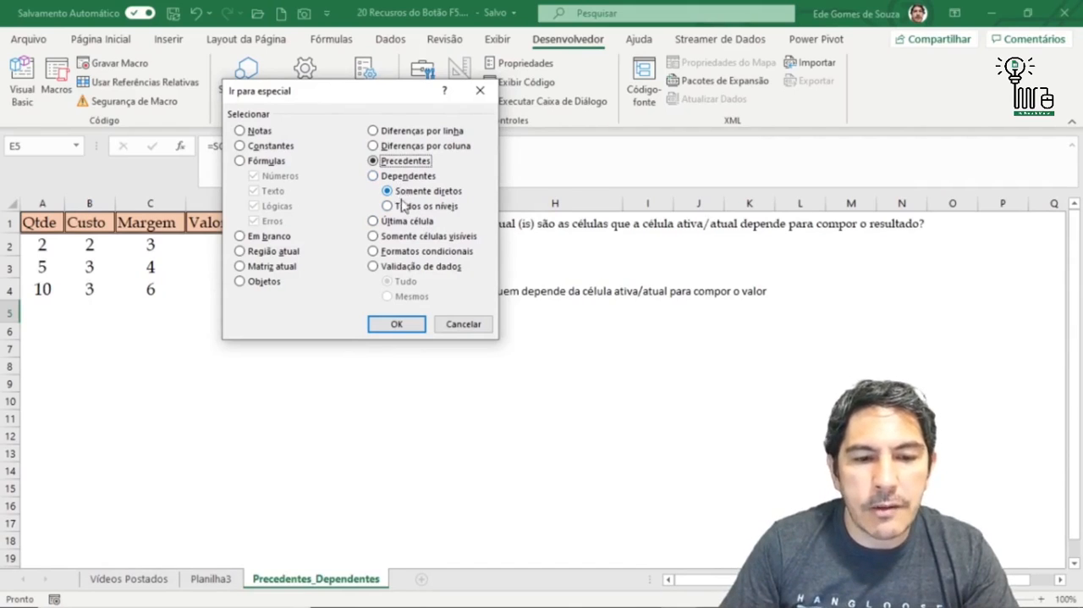
pyautogui.click(401, 330)
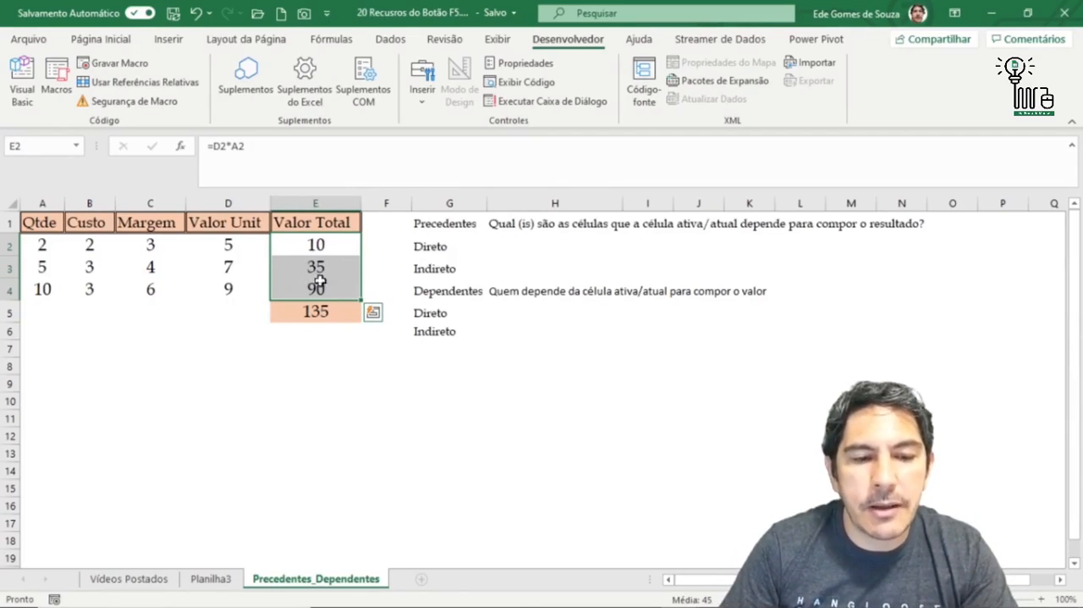
# - Select the precedents of cell E5 at every level using Go To Special with Precedentes and Todos os níveis
pyautogui.click(321, 328)
pyautogui.press('F5')
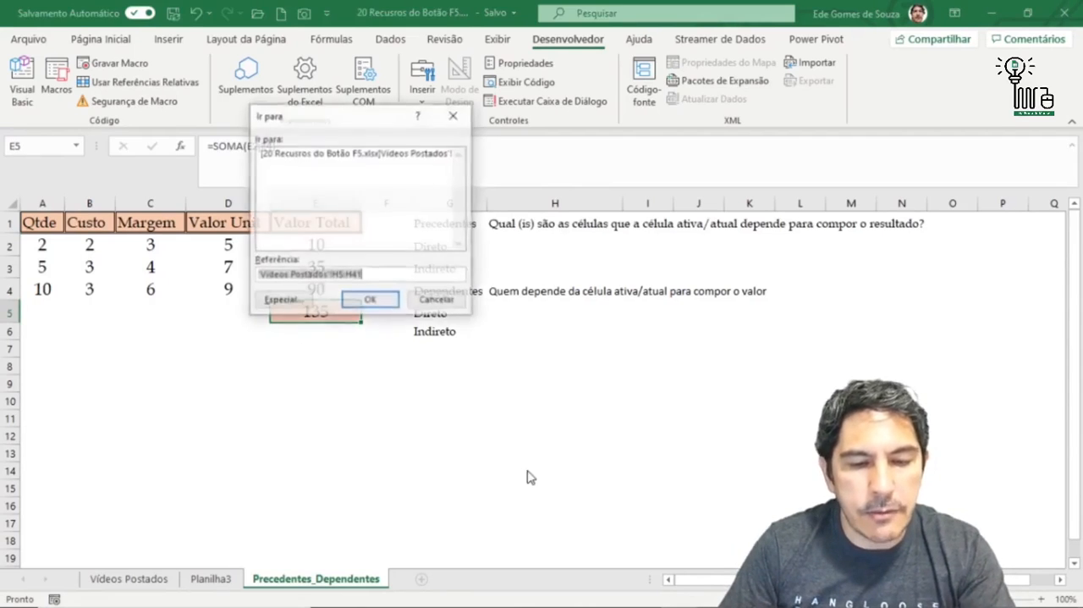
pyautogui.click(298, 301)
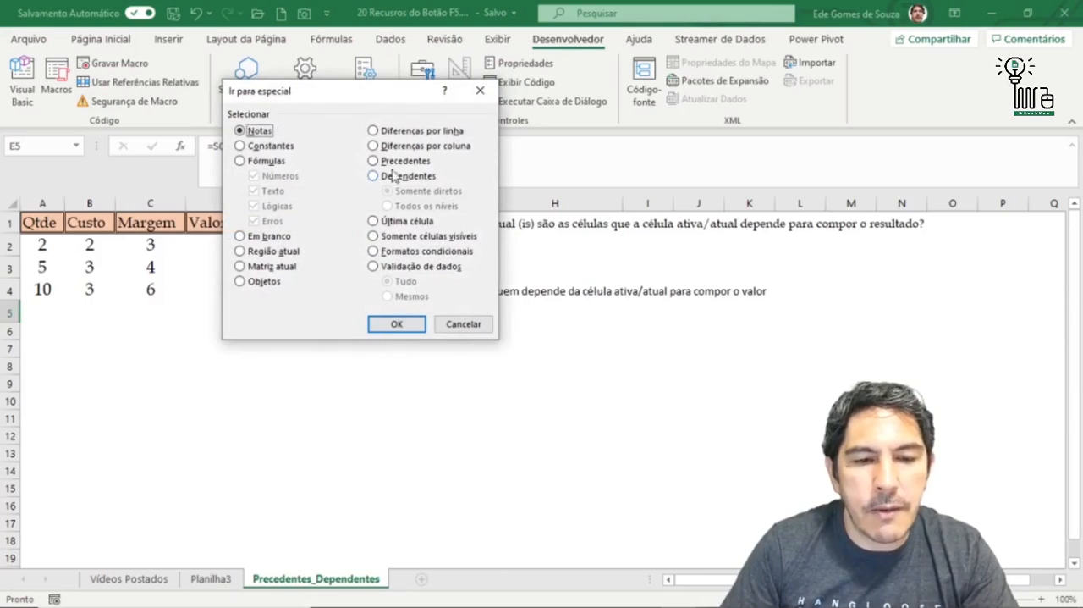
pyautogui.click(375, 161)
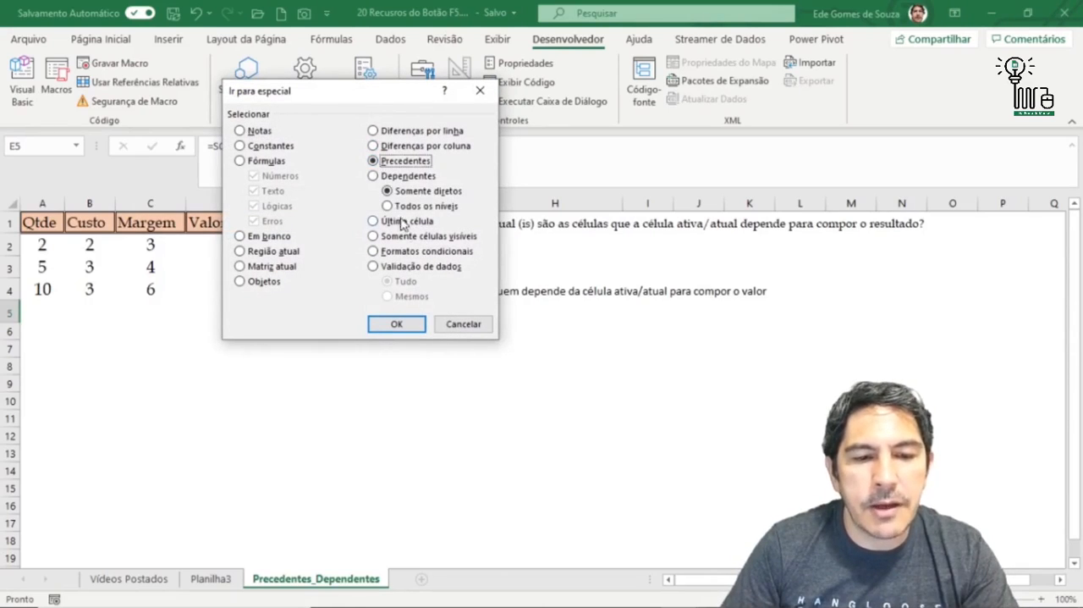
pyautogui.click(387, 206)
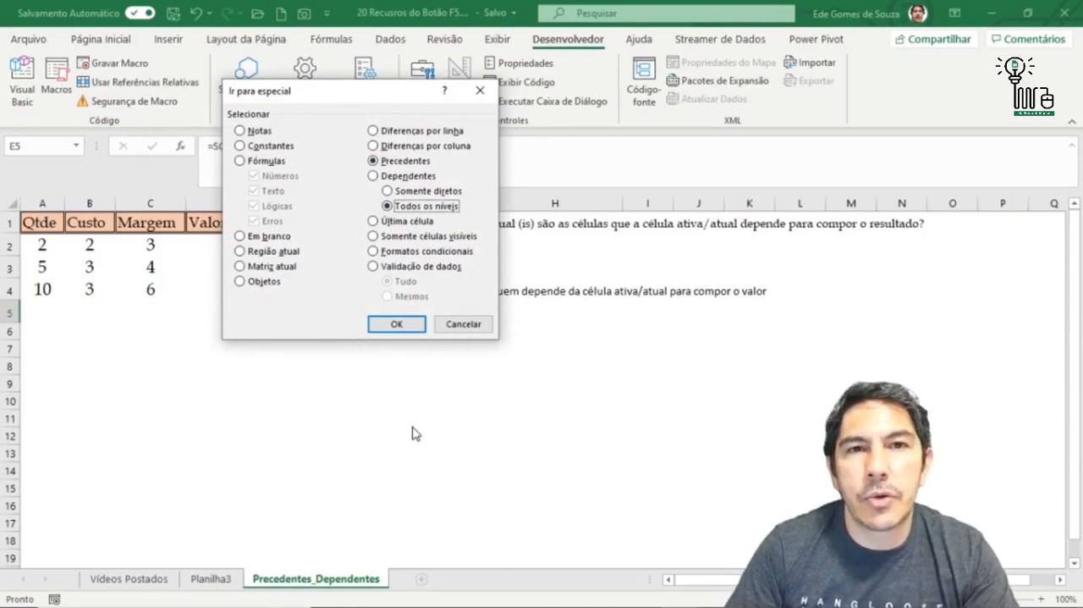
pyautogui.click(393, 326)
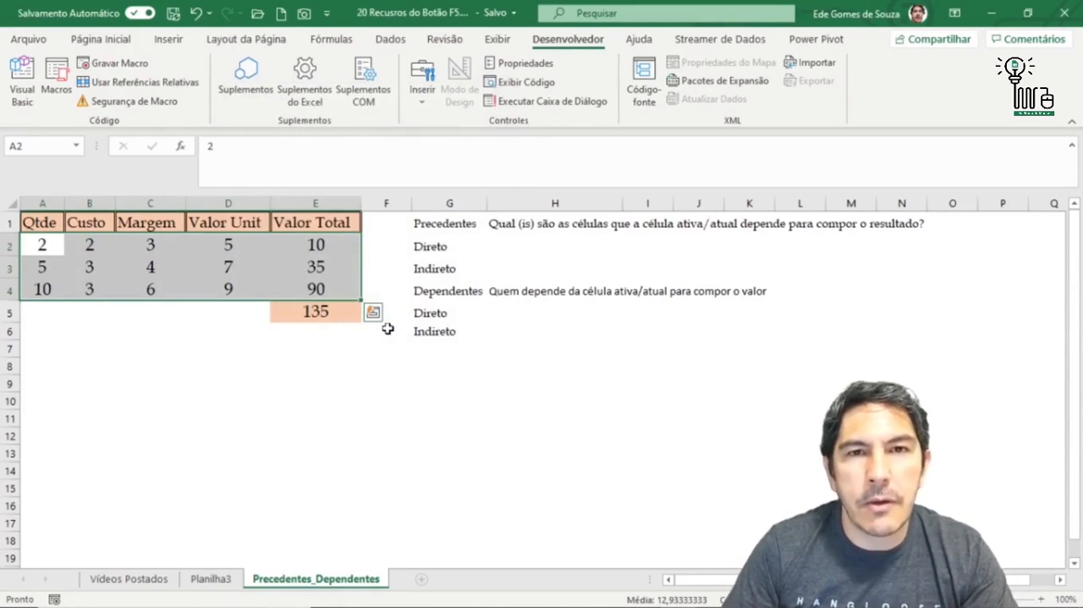
# - Examine the cells referenced by the Valor Total formula in E2 and the Valor Unit formula in D2 to trace E5's indirect precedents
pyautogui.click(311, 311)
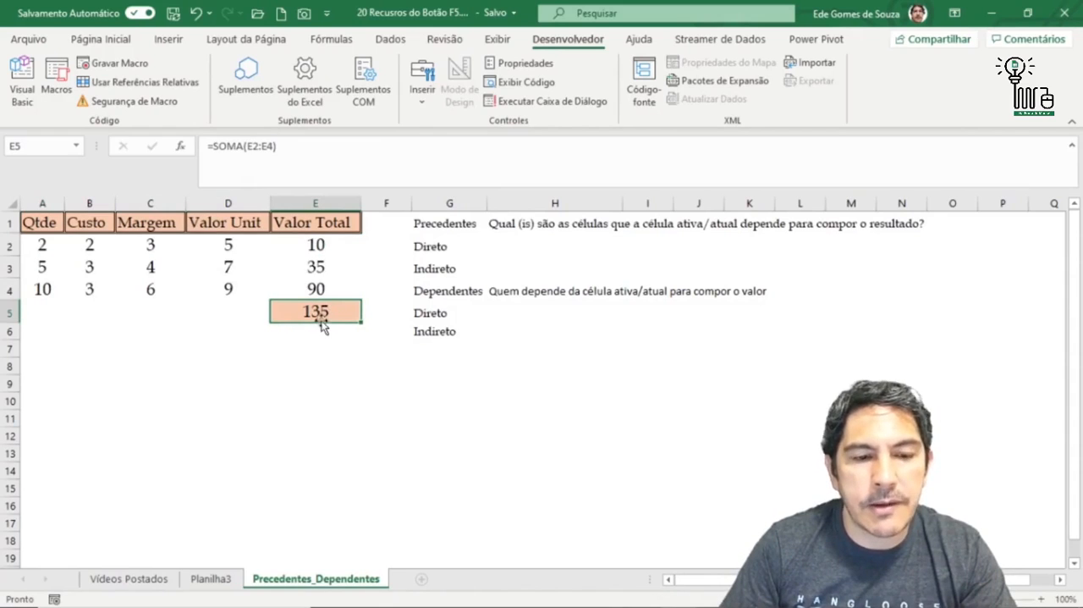
pyautogui.click(317, 246)
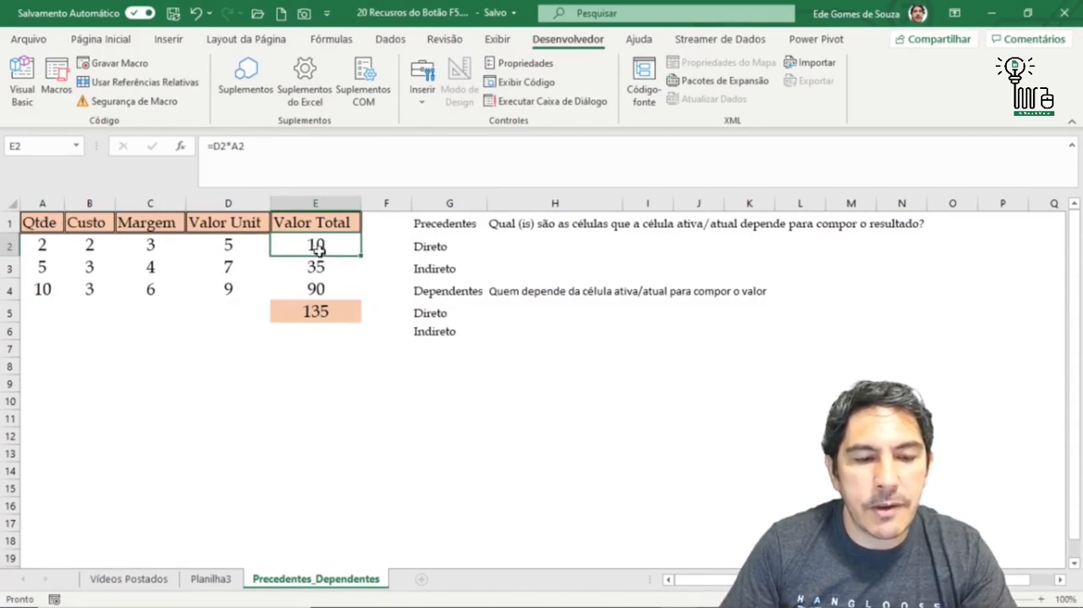
pyautogui.press('F2')
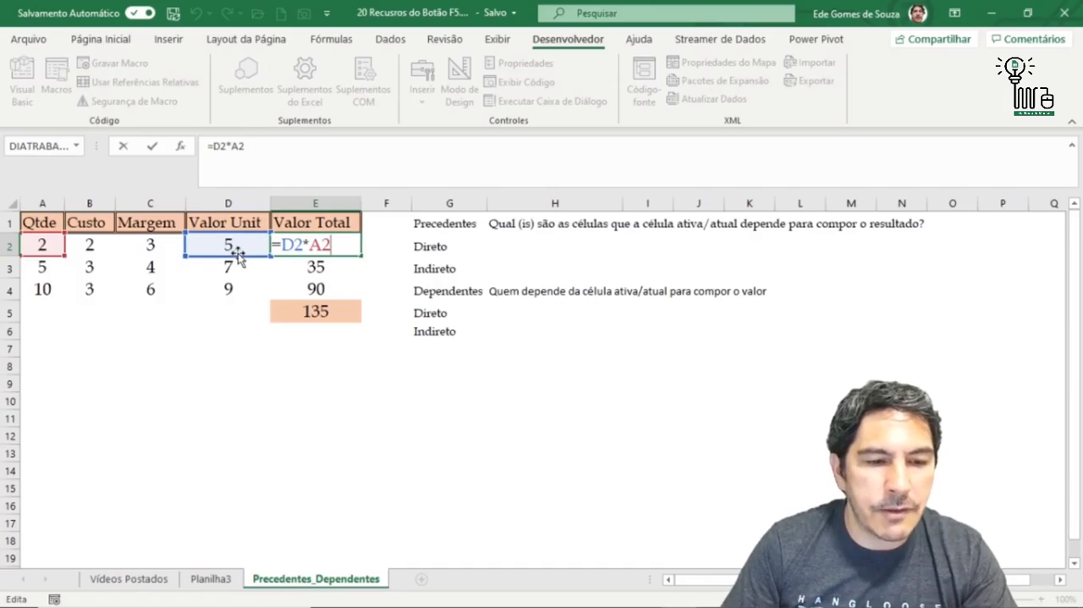
pyautogui.click(238, 258)
pyautogui.press('F2')
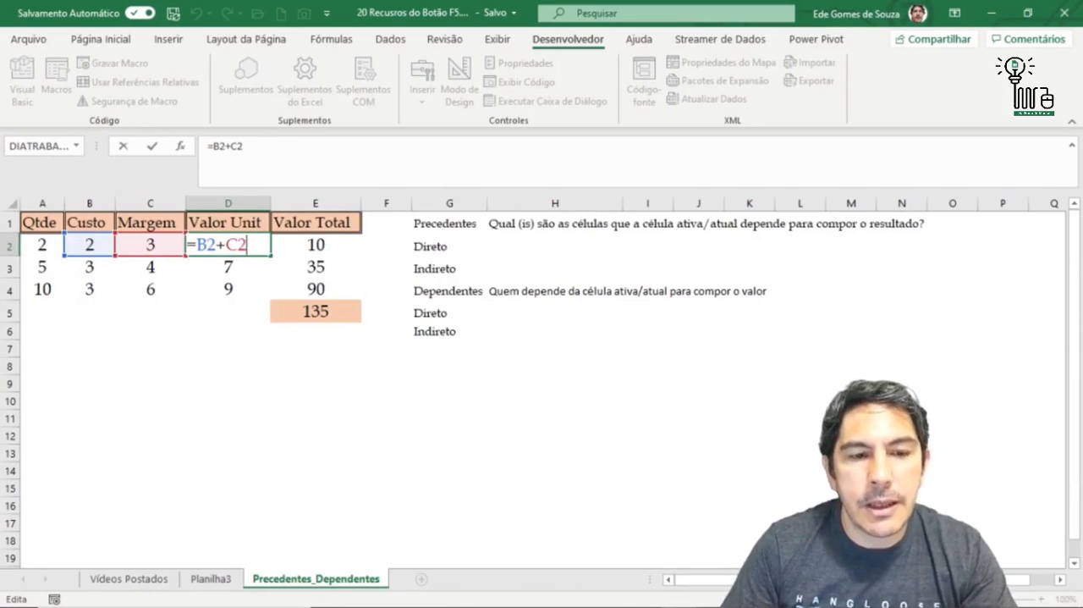
pyautogui.click(302, 312)
pyautogui.press('Up')
pyautogui.press('Up')
pyautogui.press('Up')
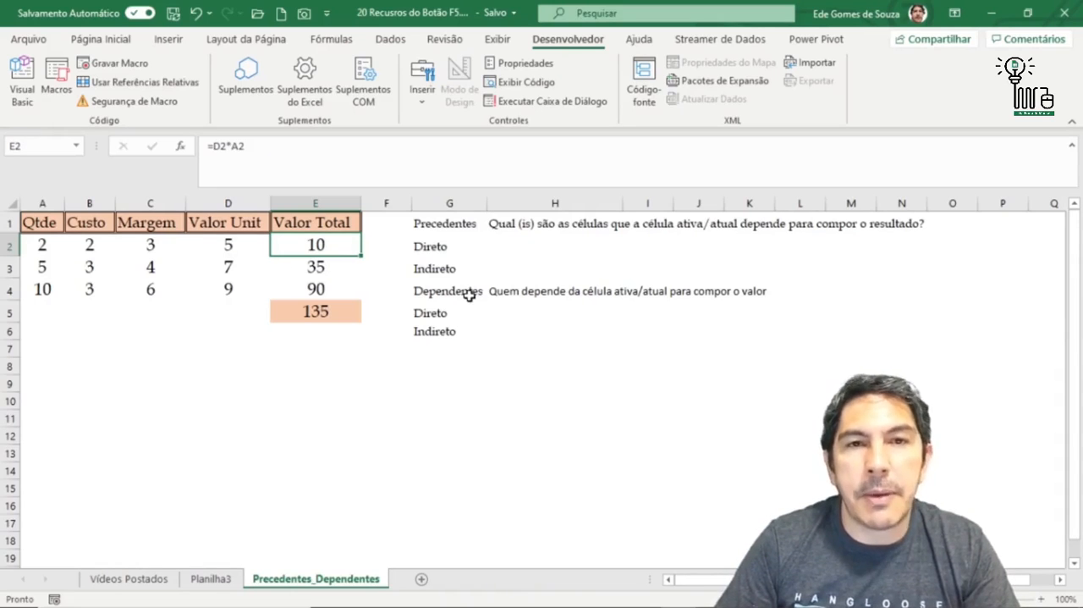
# - Try to select the direct dependents of cell E5 using Go To Special with Dependentes and Somente diretos
pyautogui.click(343, 310)
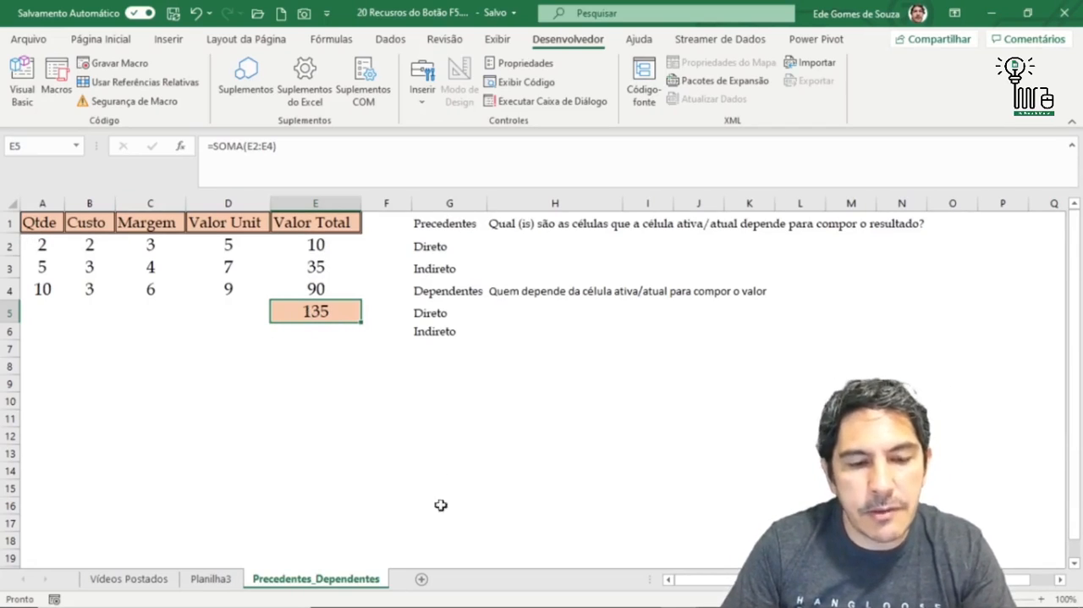
pyautogui.press('F5')
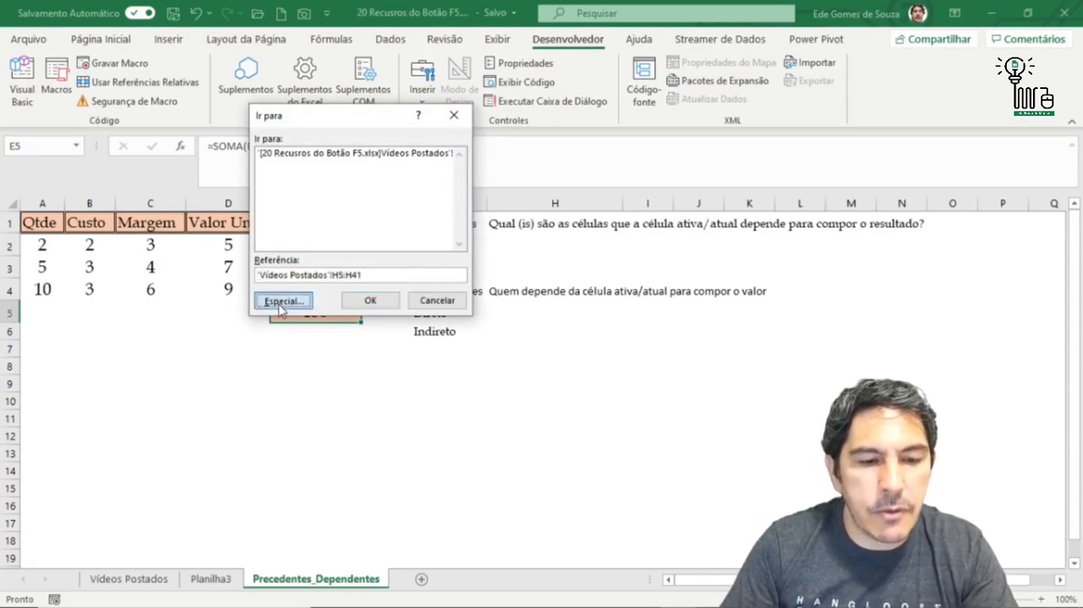
pyautogui.click(283, 301)
pyautogui.click(393, 178)
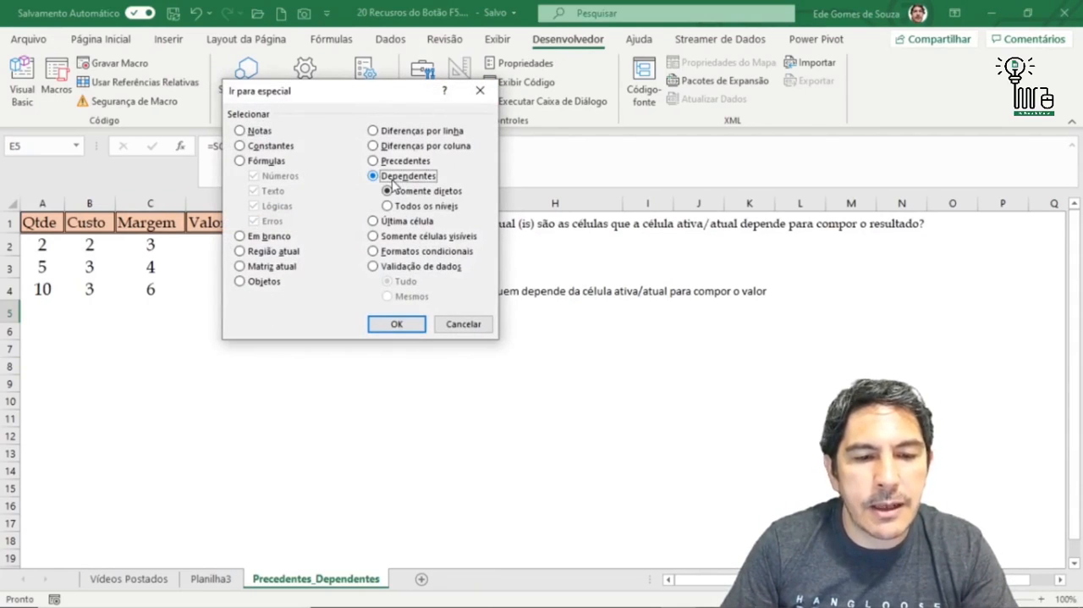
pyautogui.click(409, 323)
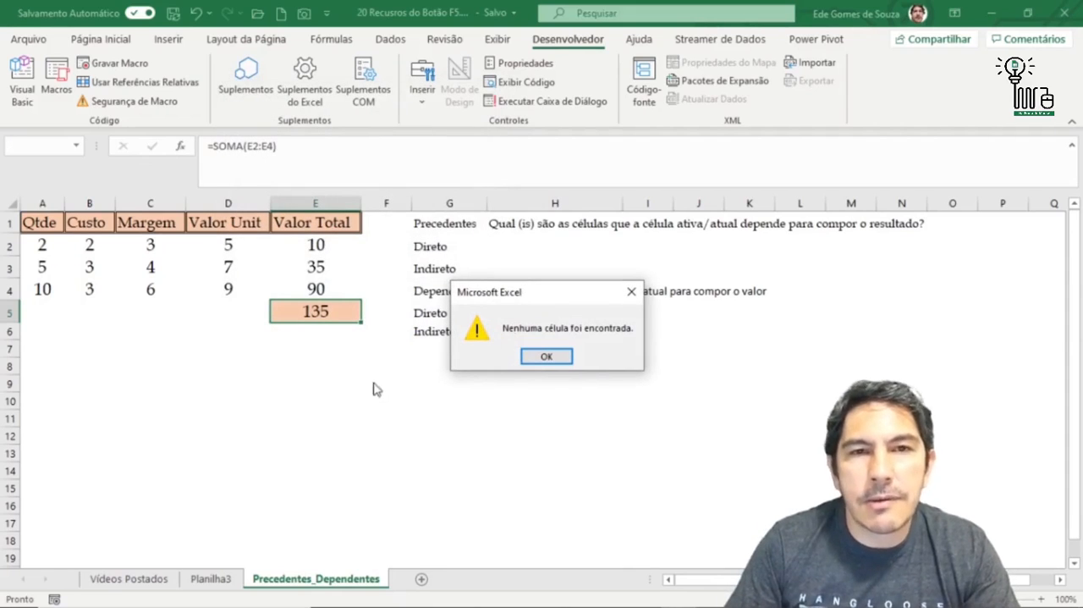
pyautogui.click(547, 356)
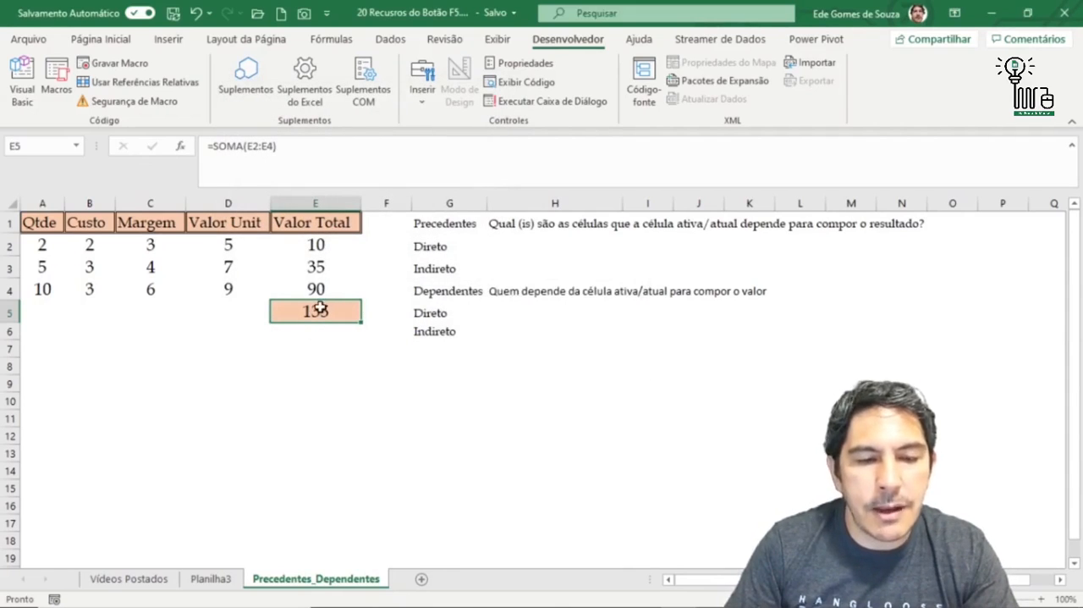
# - Select the direct dependents of cell E2 using Go To Special with Dependentes and Somente diretos
pyautogui.click(318, 248)
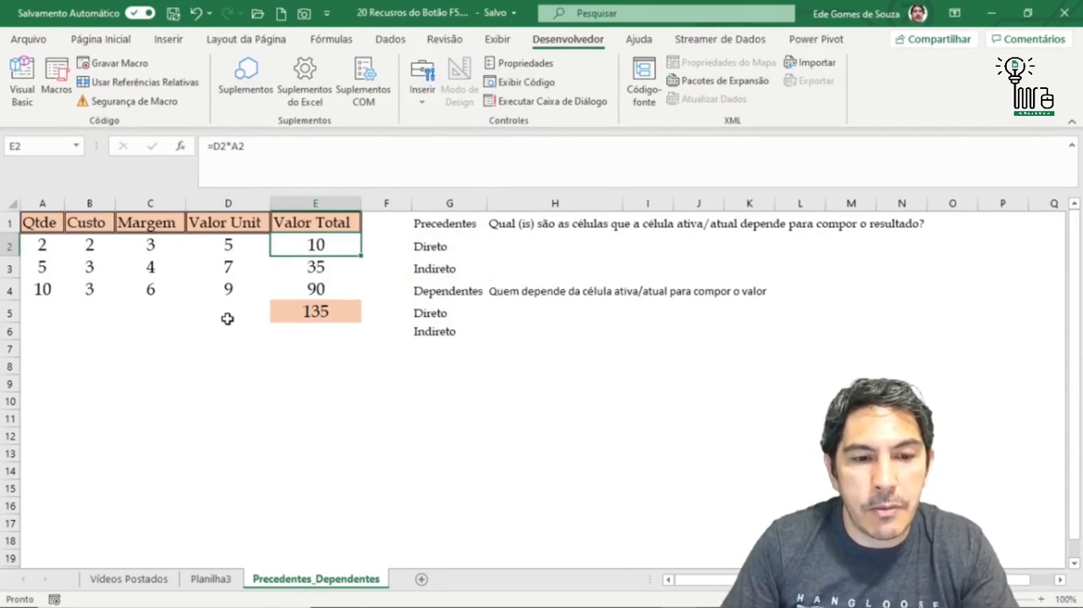
pyautogui.press('F5')
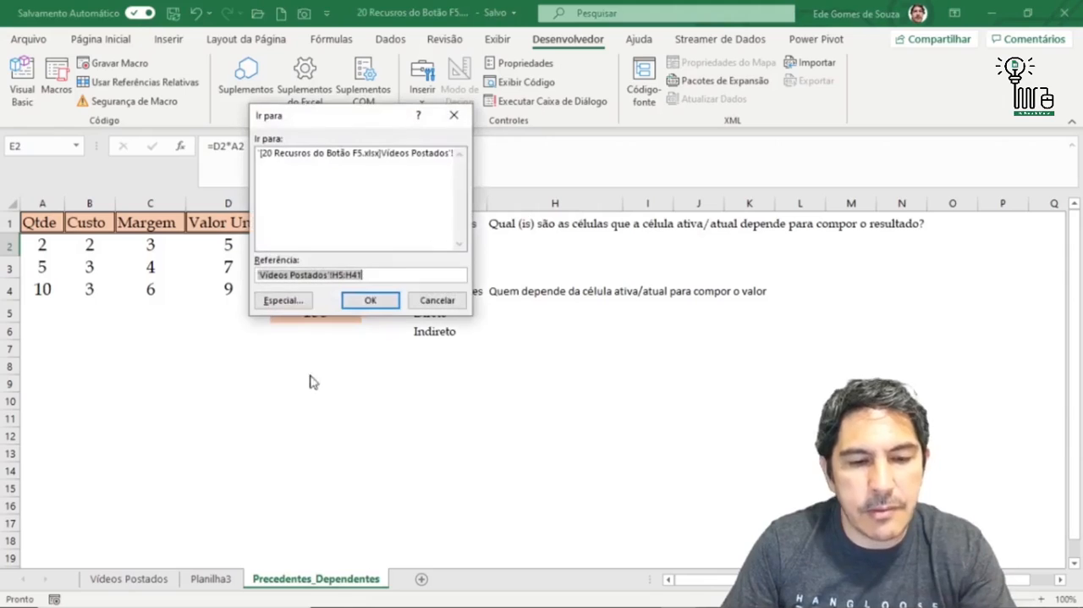
pyautogui.click(291, 306)
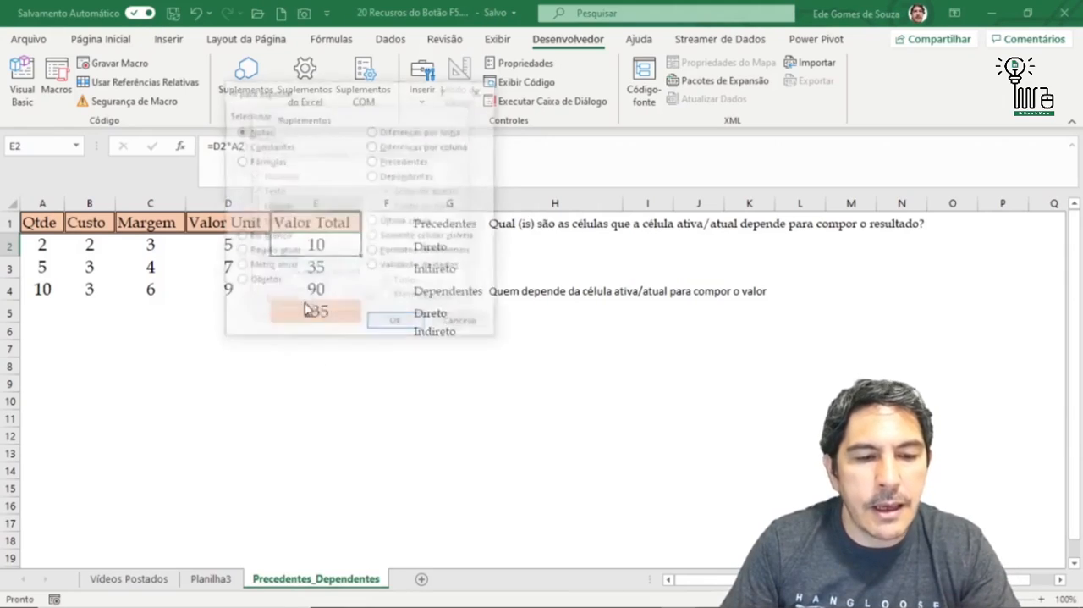
pyautogui.click(378, 175)
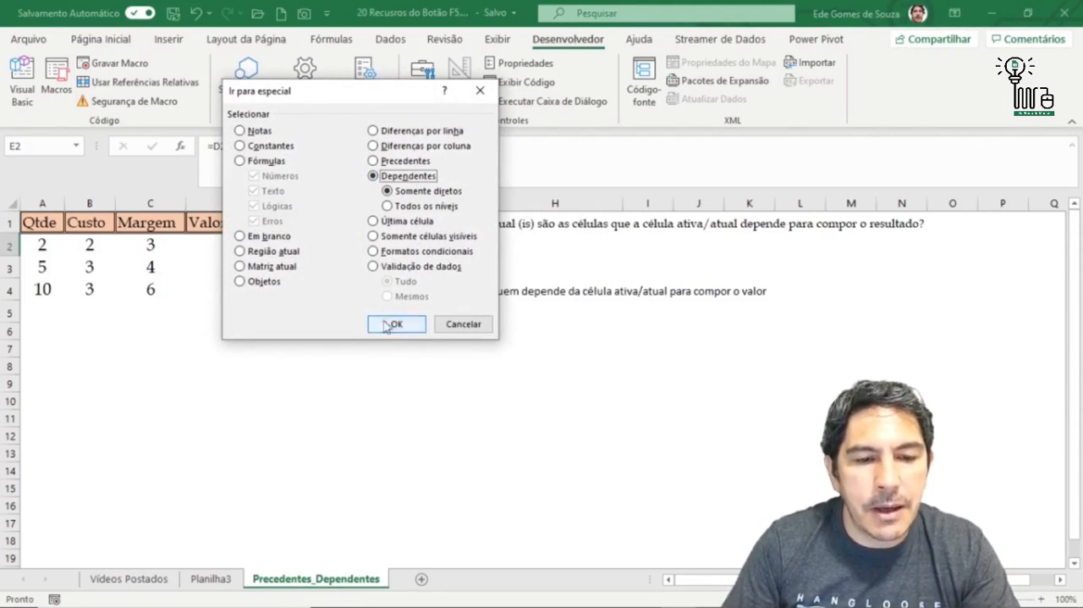
pyautogui.click(388, 325)
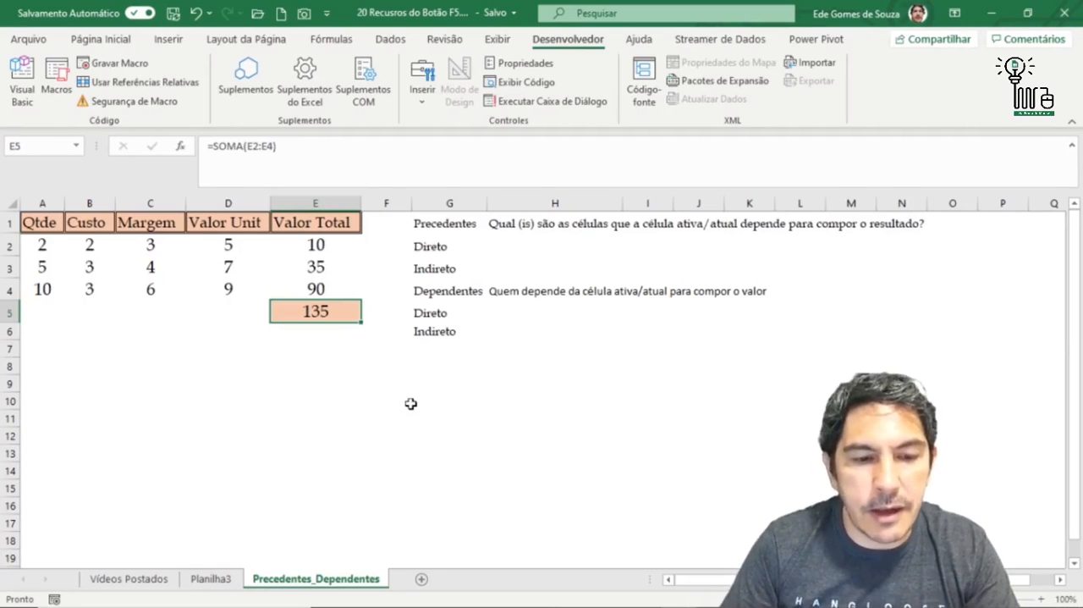
# - Examine the references in the E5 total formula and the E2 formula to compare dependent and precedent cells
pyautogui.press('F2')
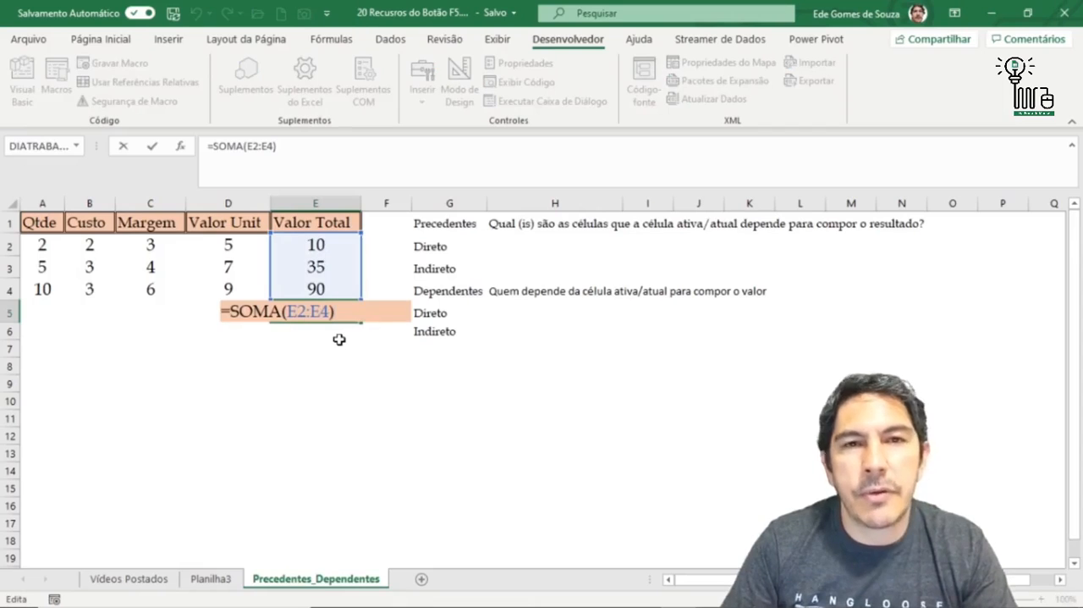
pyautogui.press('Escape')
pyautogui.press('Up')
pyautogui.press('Up')
pyautogui.press('Up')
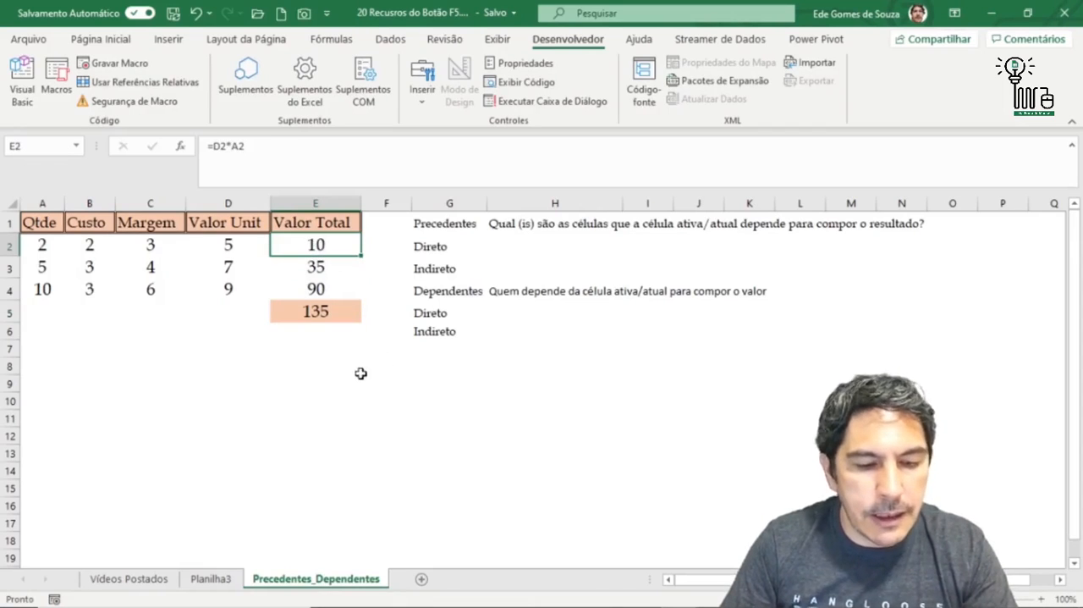
pyautogui.press('F2')
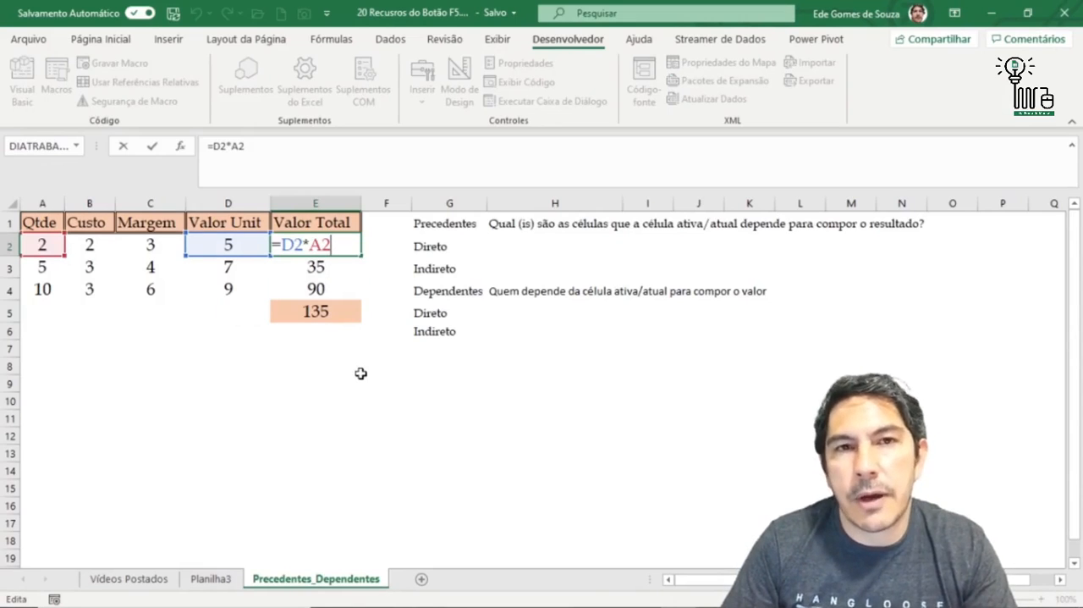
pyautogui.press('Escape')
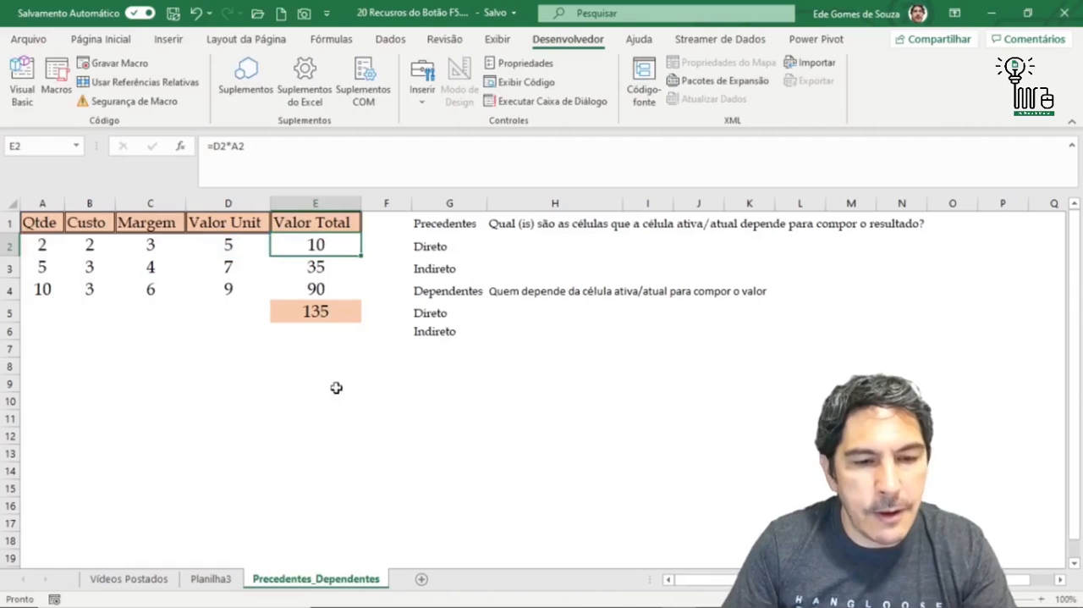
pyautogui.click(225, 382)
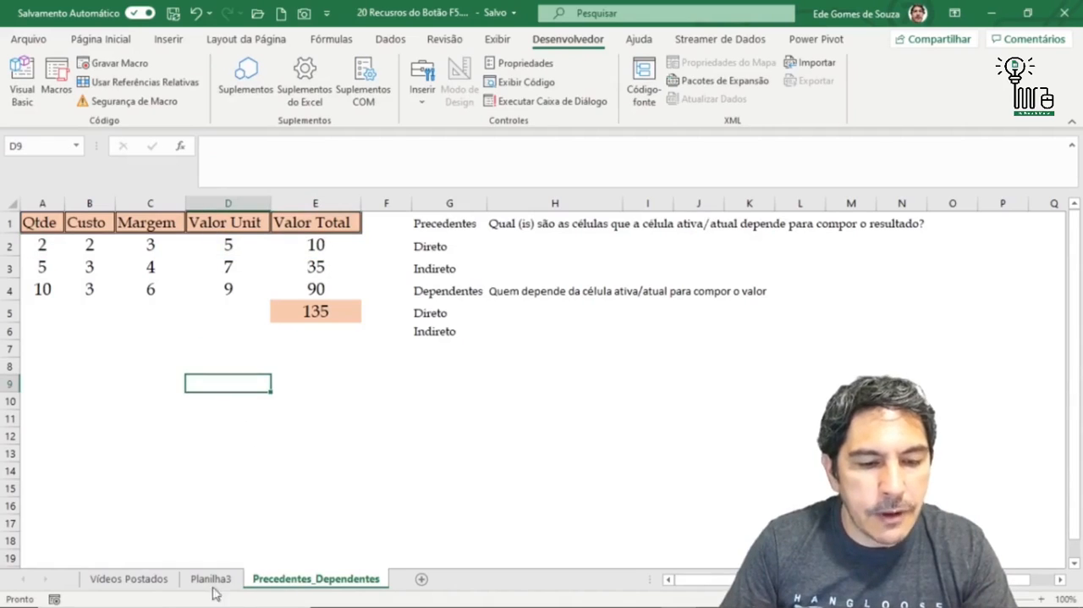
# - Switch to the Vídeos Postados sheet and go to its last used cell using Go To Special with Última célula
pyautogui.click(149, 584)
pyautogui.click(166, 461)
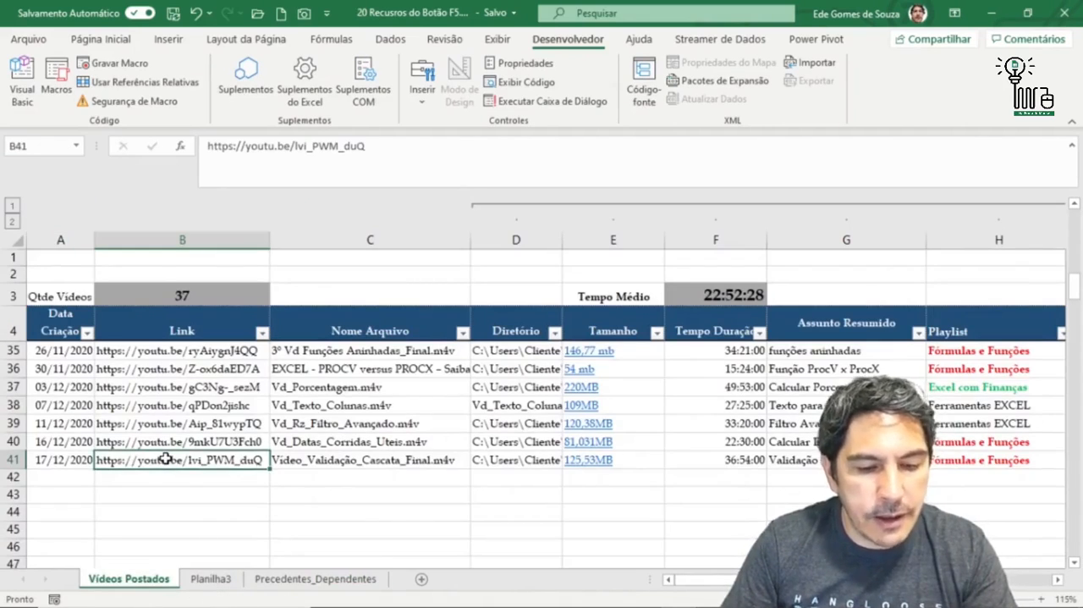
pyautogui.press('F5')
pyautogui.click(283, 300)
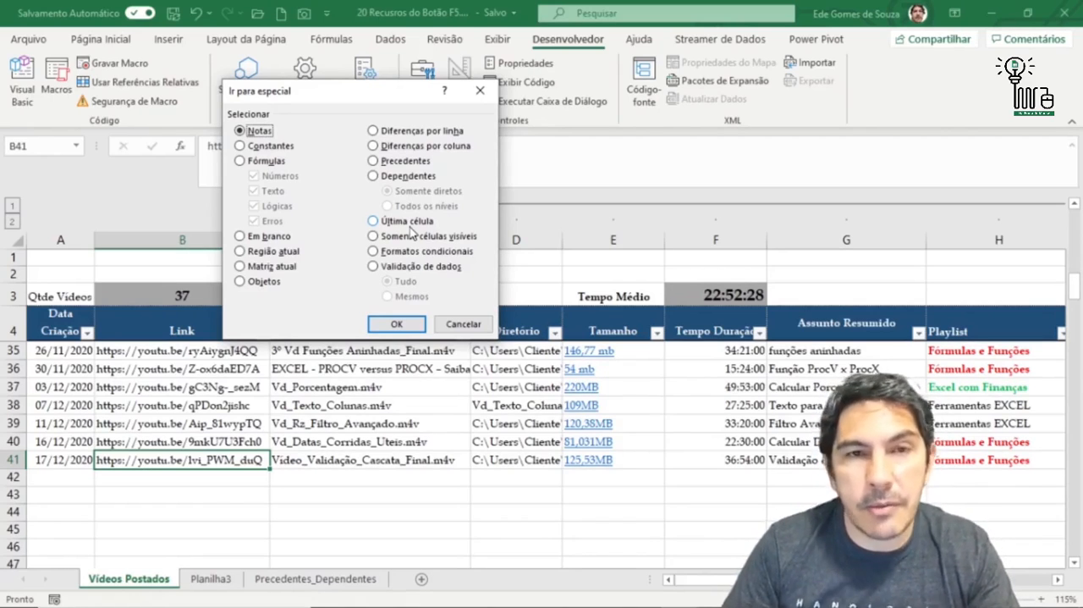
pyautogui.click(377, 222)
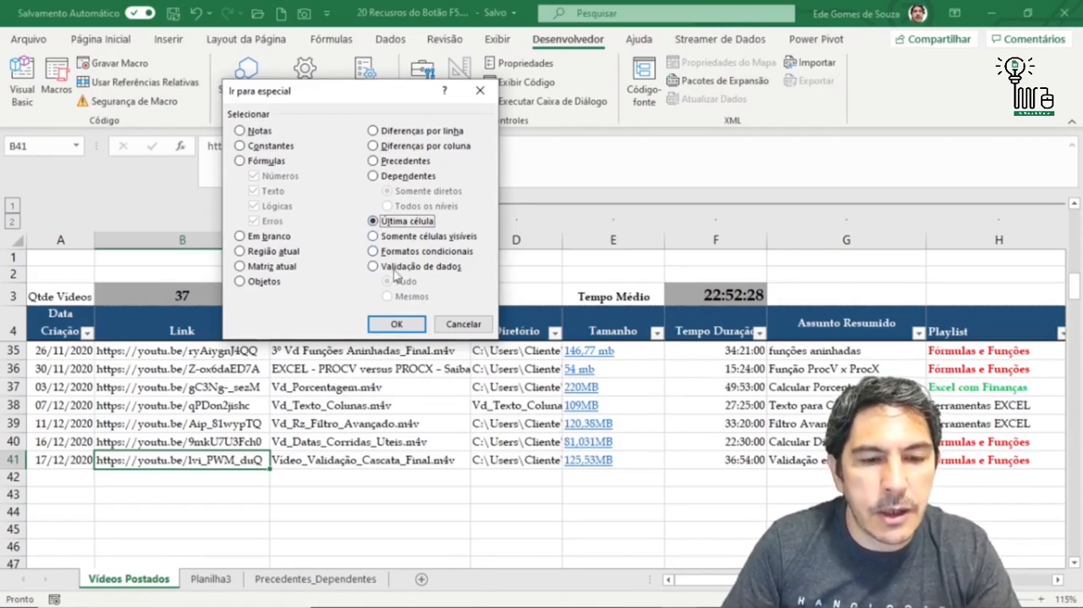
pyautogui.click(396, 324)
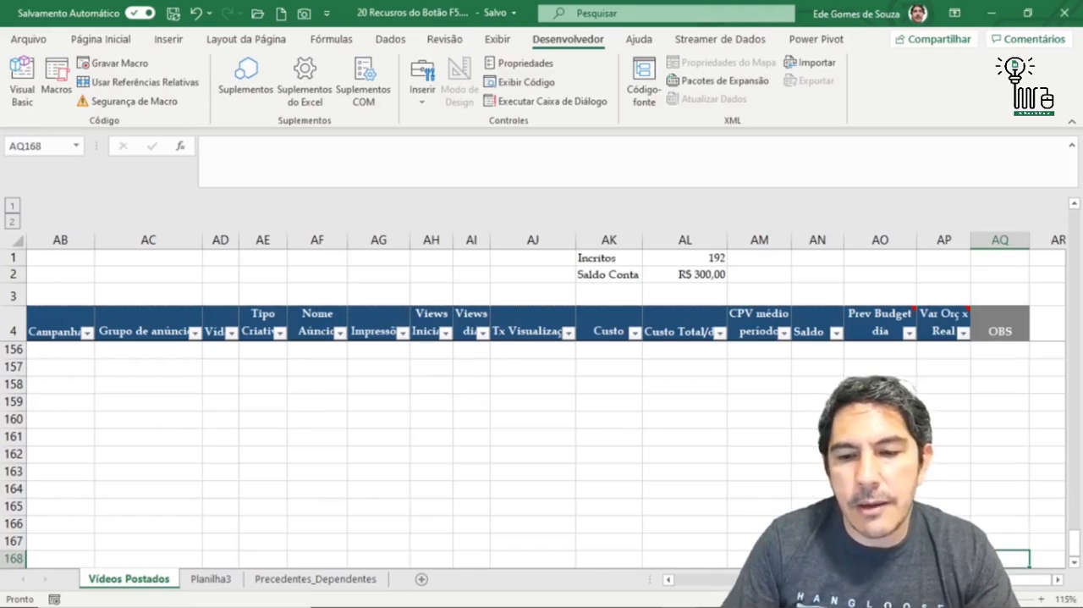
pyautogui.scroll(-1, 541, 448)
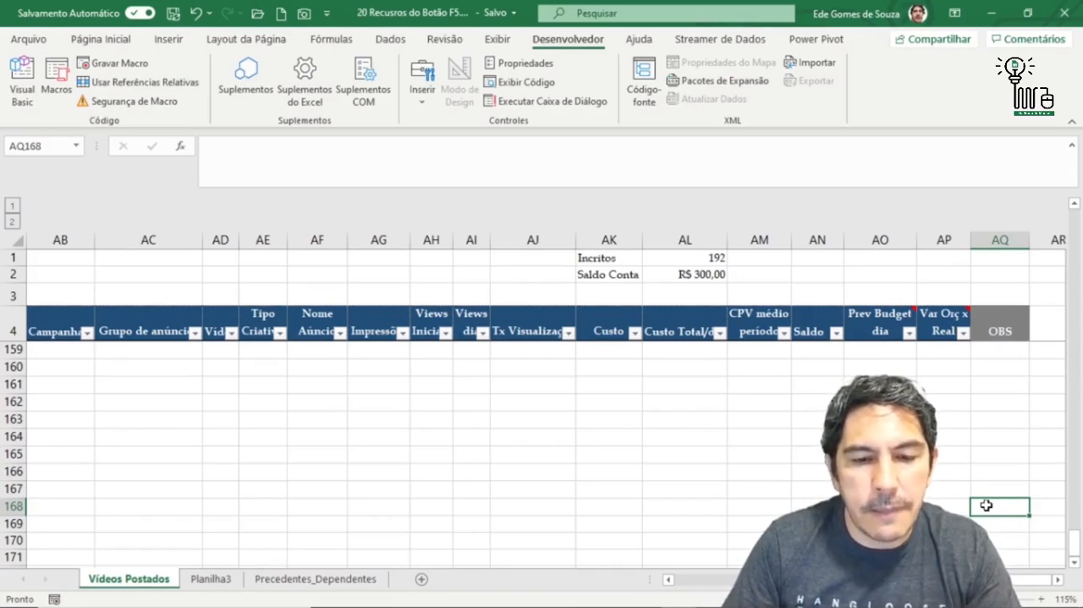
pyautogui.click(385, 472)
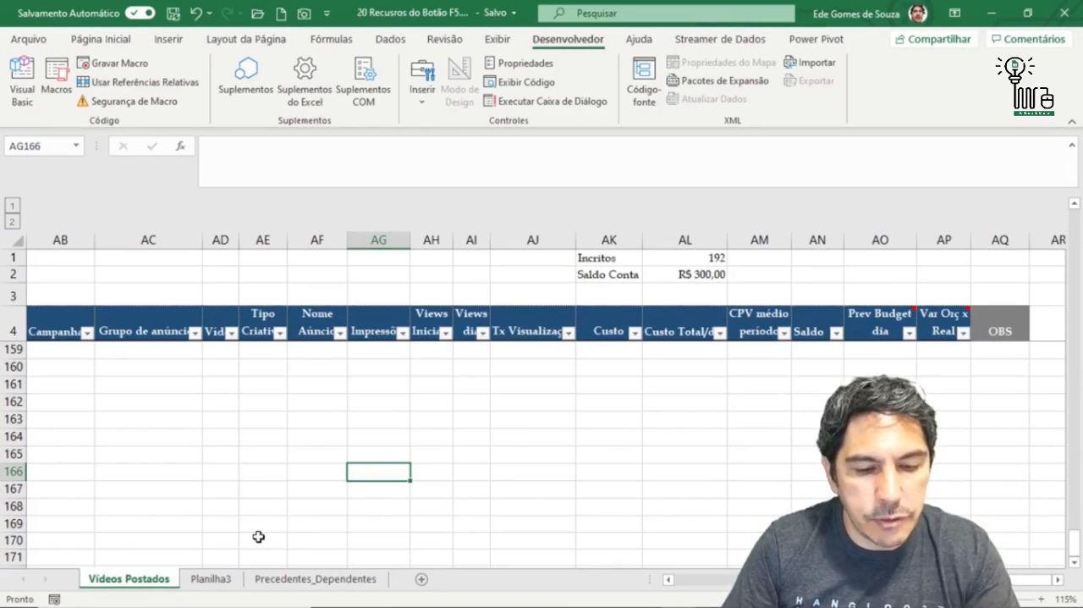
pyautogui.press('F5')
pyautogui.click(283, 298)
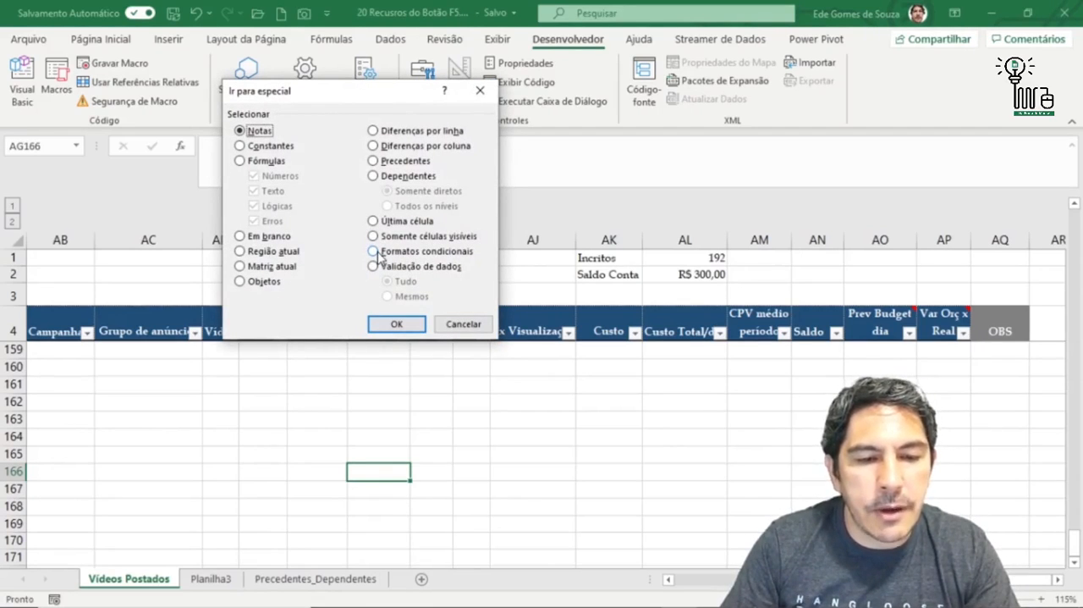
pyautogui.press('Escape')
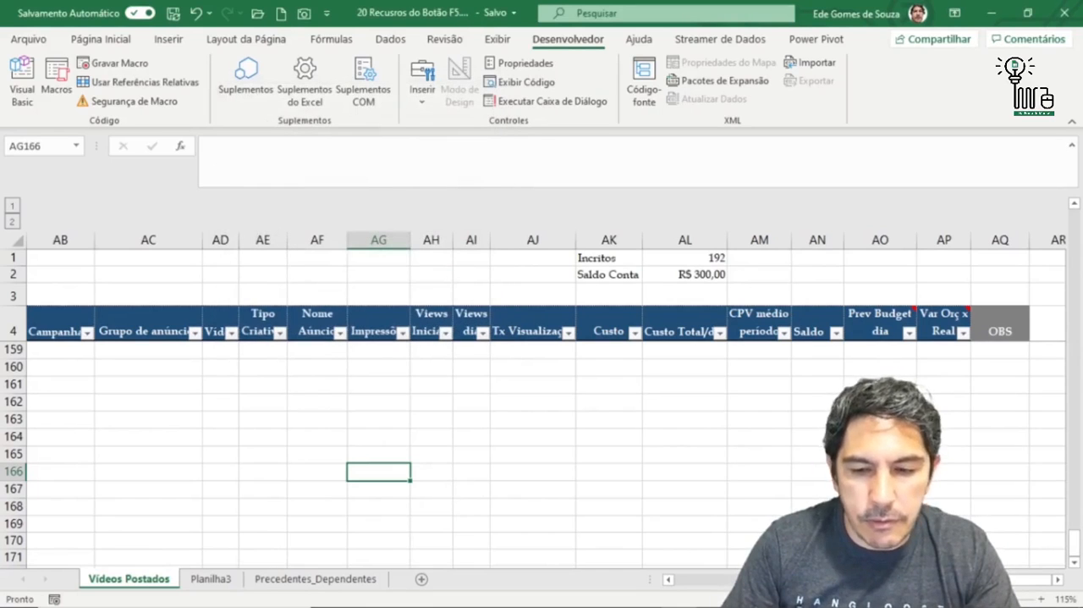
# - Return from the last used cell to the first data cell, A5, on the Vídeos Postados sheet
pyautogui.hscroll(-9, 397, 459)
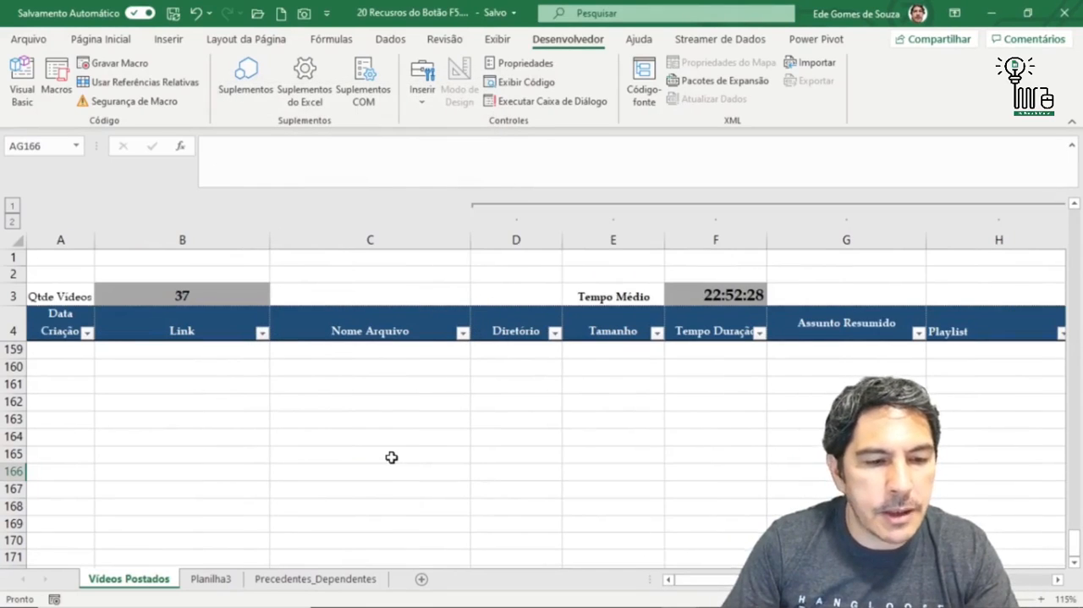
pyautogui.scroll(20, 390, 455)
pyautogui.scroll(7, 986, 372)
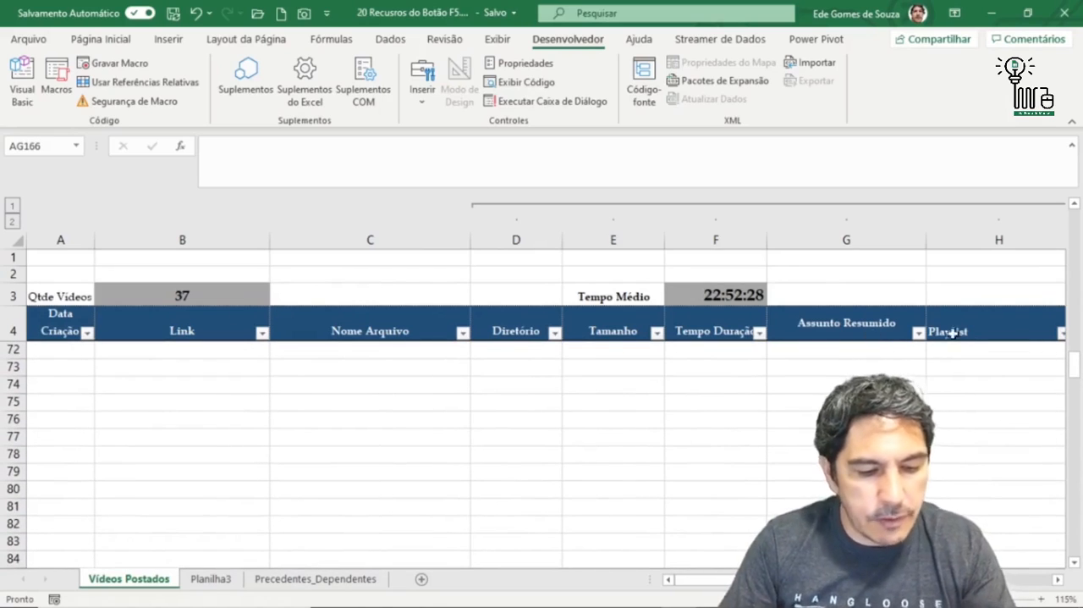
pyautogui.hotkey('ctrl', 'Home')
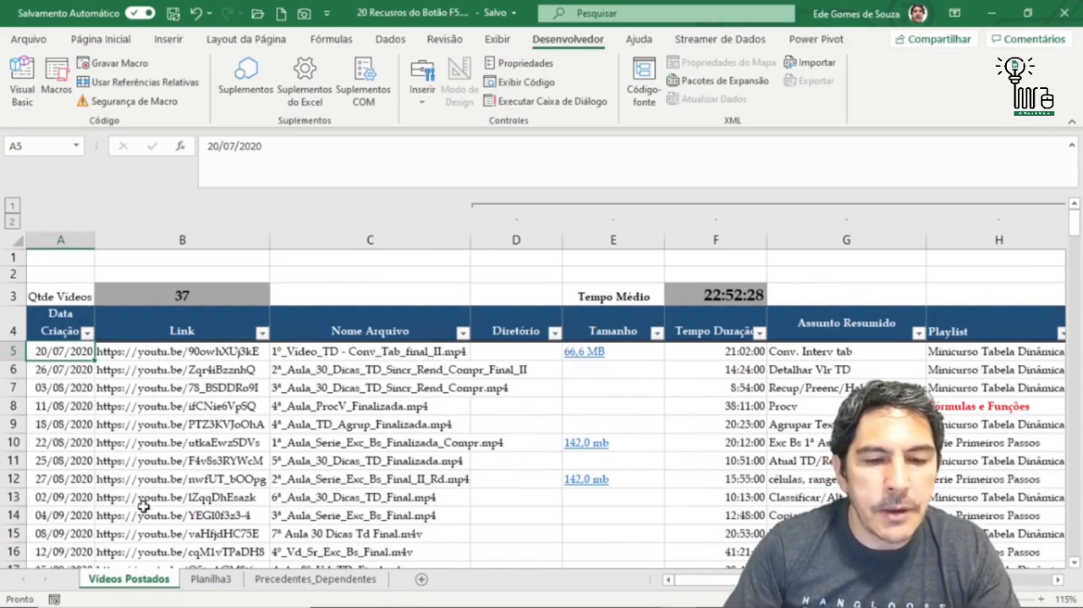
# - Select all conditionally formatted cells on the sheet using Go To Special with Formatos condicionais, and review the selected columns
pyautogui.press('F5')
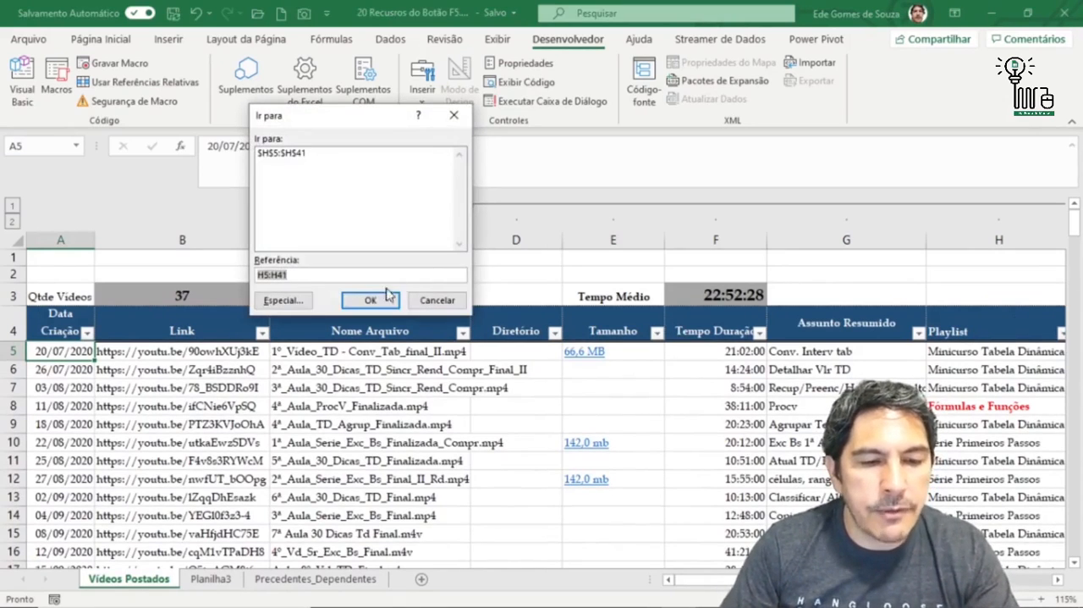
pyautogui.click(284, 298)
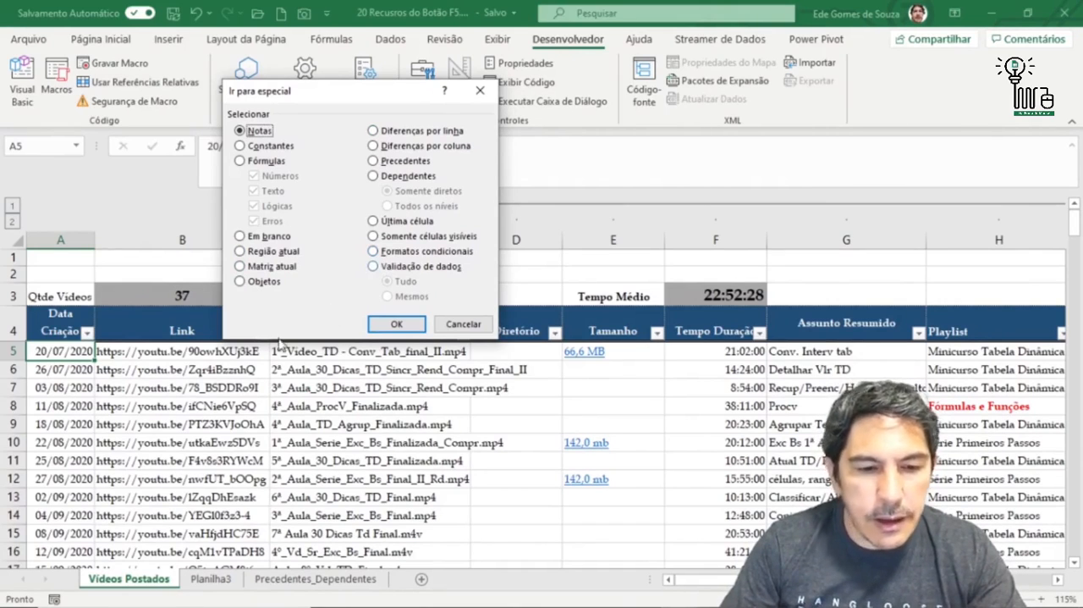
pyautogui.click(375, 252)
pyautogui.click(397, 326)
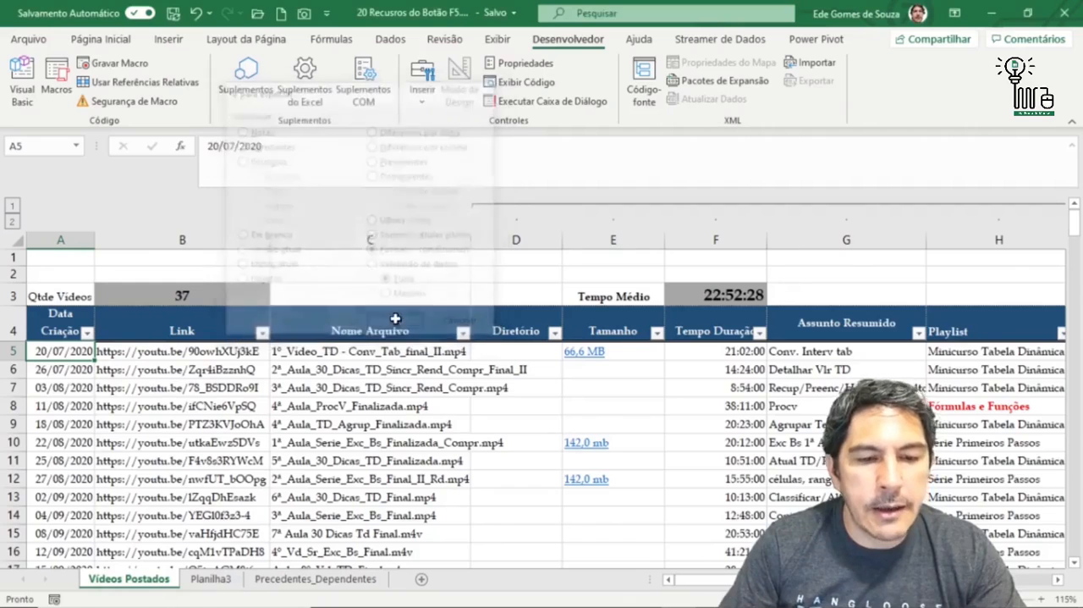
pyautogui.click(1058, 580)
pyautogui.click(1058, 580)
pyautogui.click(1058, 580)
pyautogui.click(1059, 579)
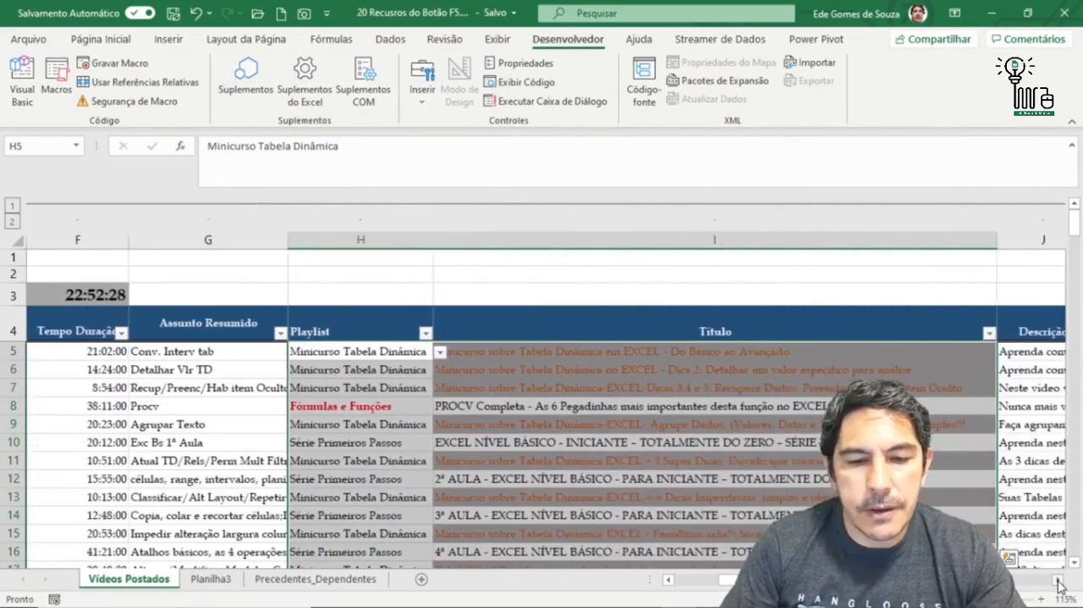
pyautogui.click(1058, 580)
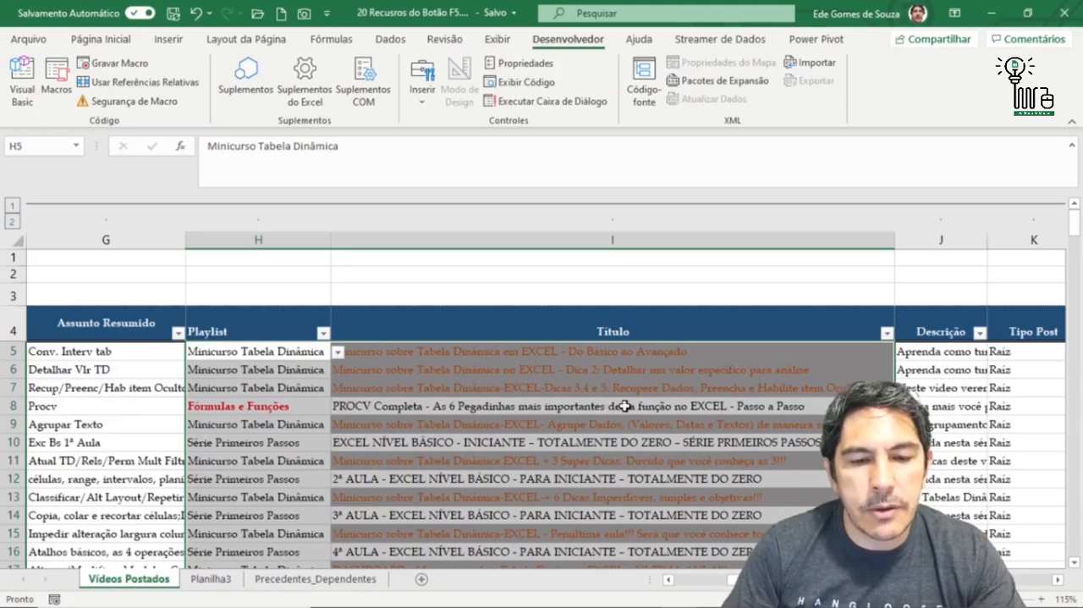
pyautogui.click(1059, 580)
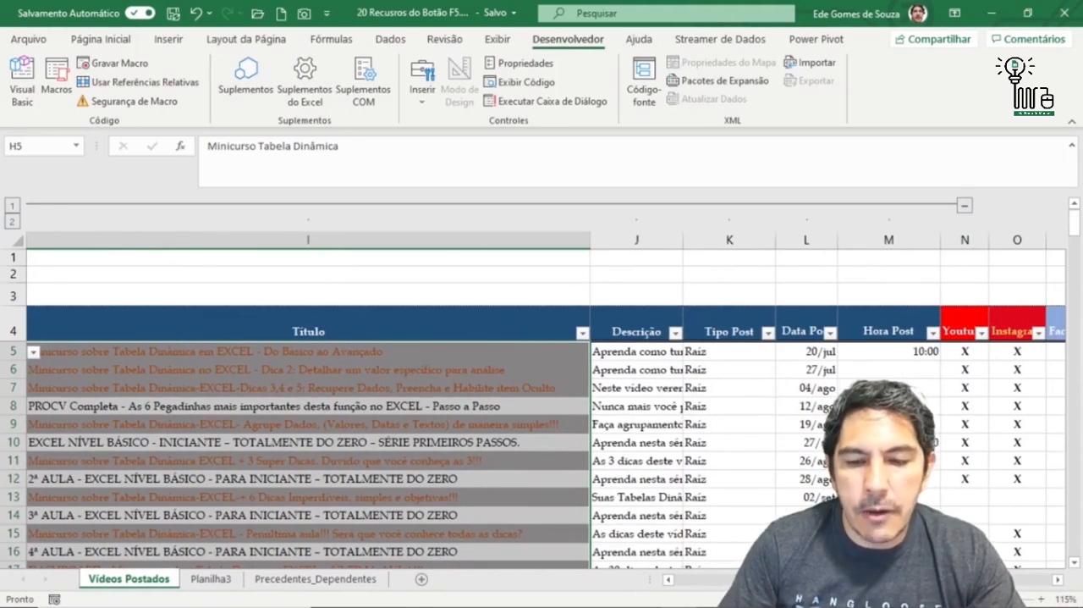
pyautogui.moveTo(805, 580); pyautogui.dragTo(719, 597)
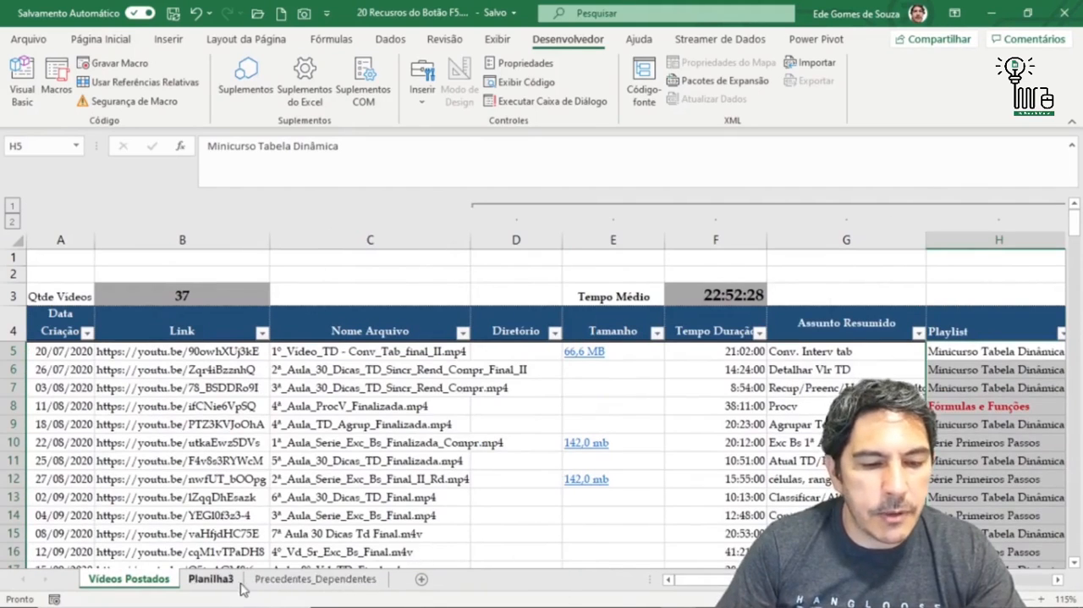
# - Select only the cells sharing H5's conditional format using Go To Special with Formatos condicionais and Mesmos
pyautogui.press('F5')
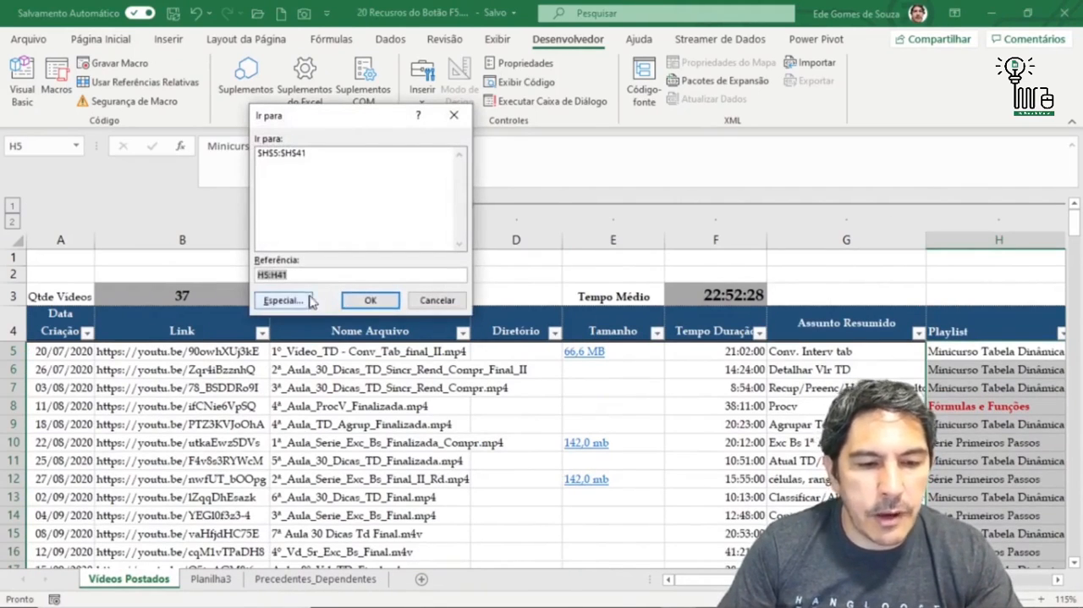
pyautogui.click(283, 299)
pyautogui.click(377, 253)
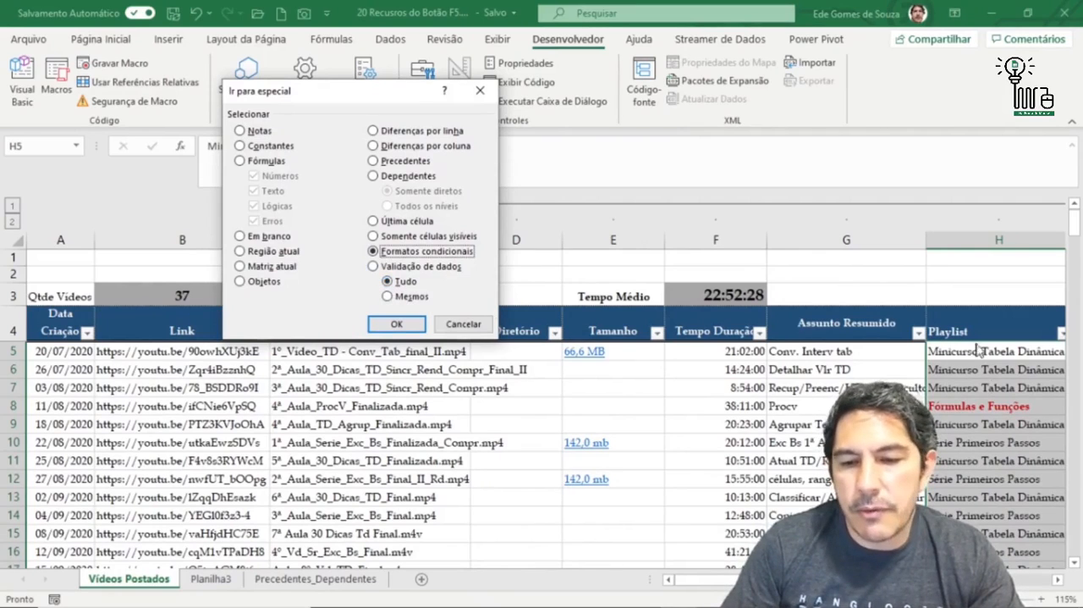
pyautogui.click(388, 297)
pyautogui.click(394, 323)
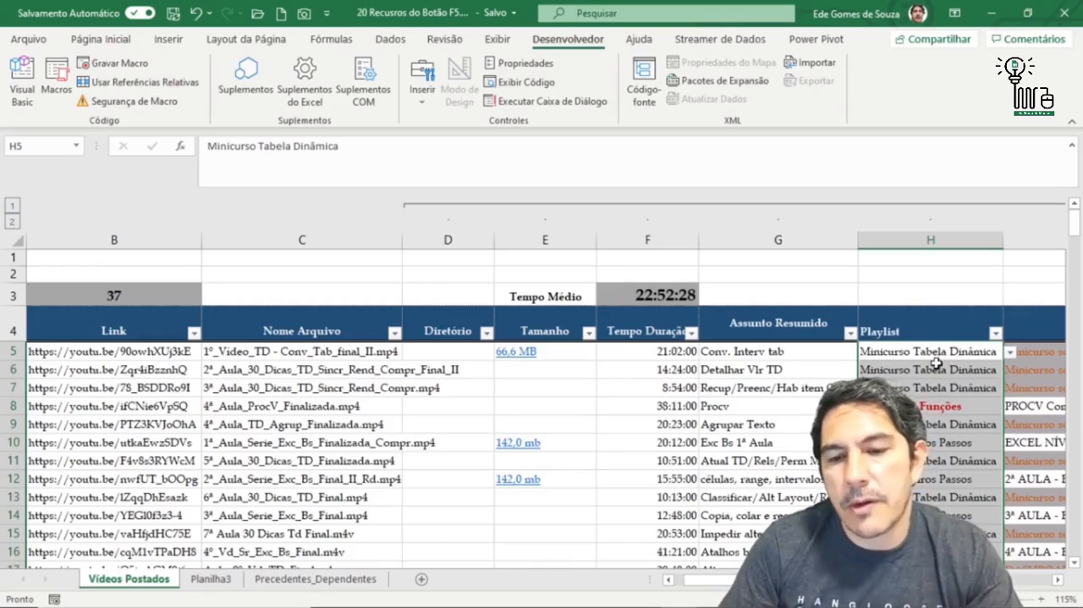
pyautogui.click(1058, 579)
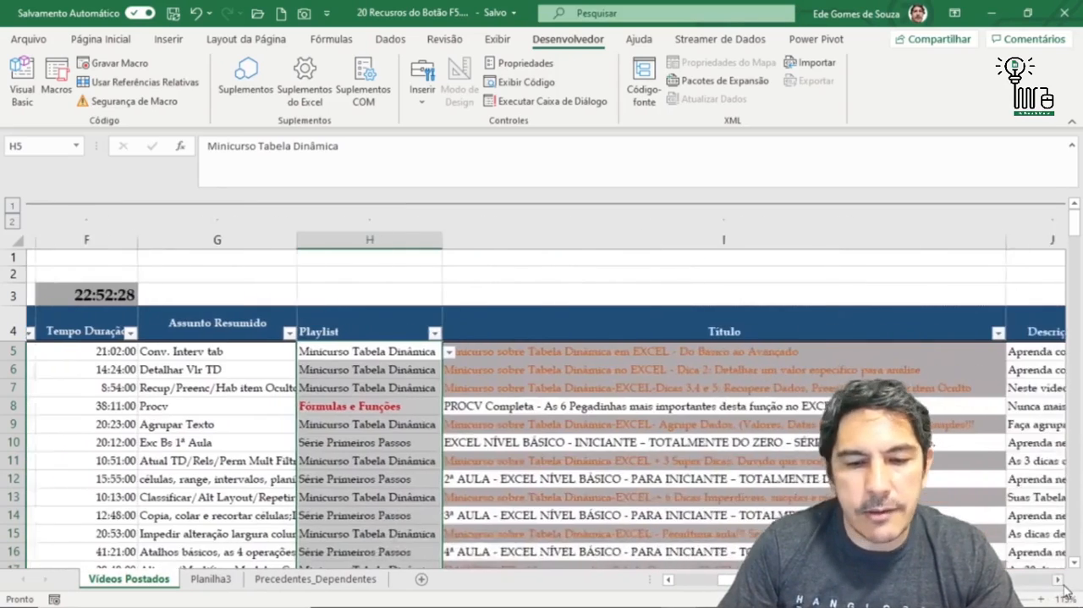
pyautogui.click(1061, 582)
pyautogui.click(1061, 581)
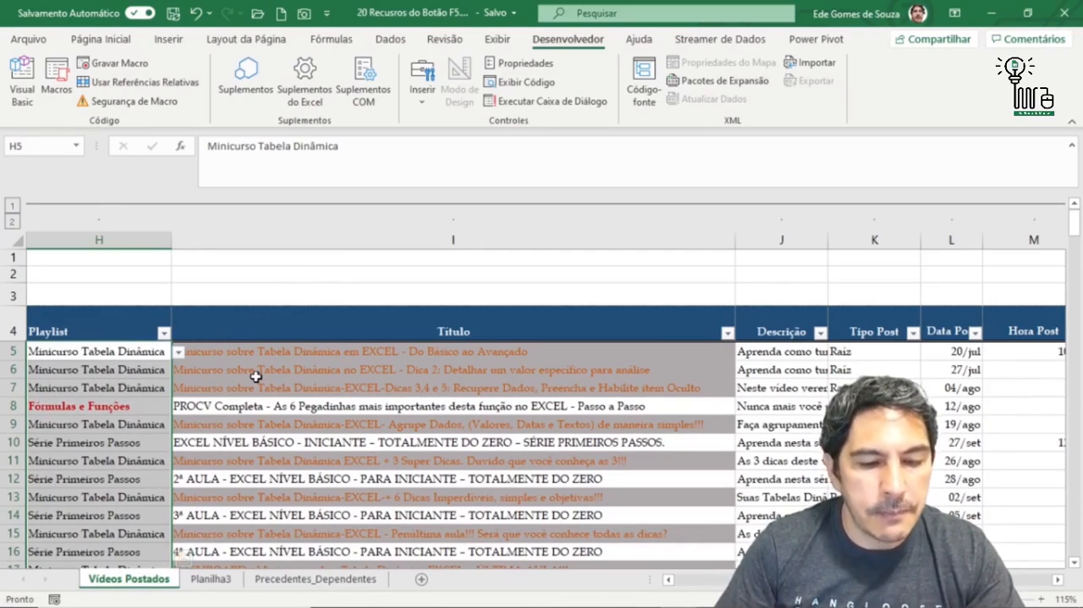
# - Select all cells that contain data validation using Go To Special with Validação de dados and Tudo
pyautogui.press('F5')
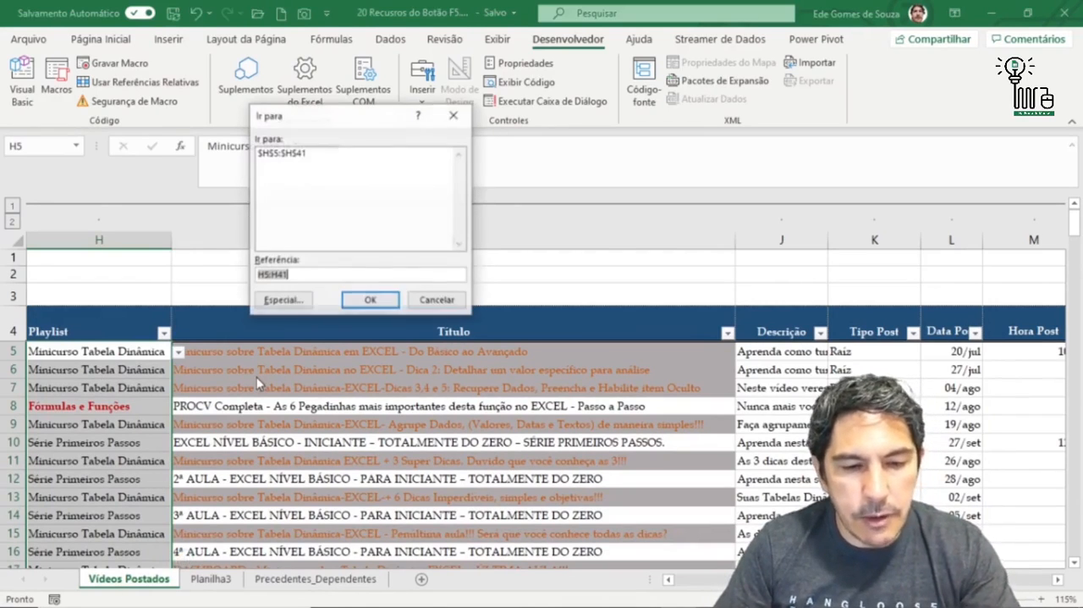
pyautogui.click(284, 300)
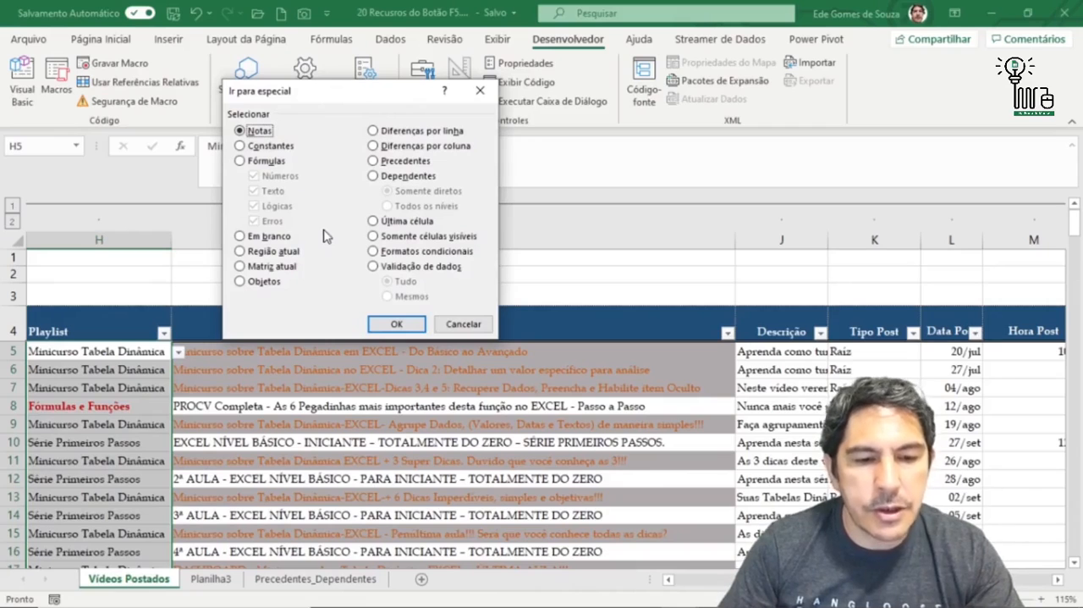
pyautogui.click(373, 267)
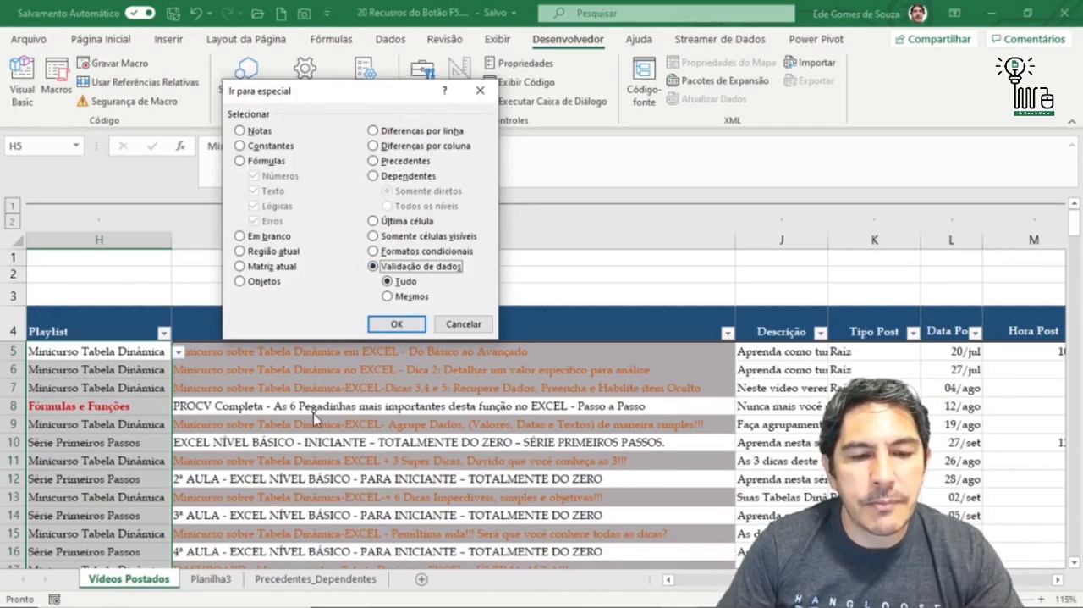
pyautogui.click(396, 325)
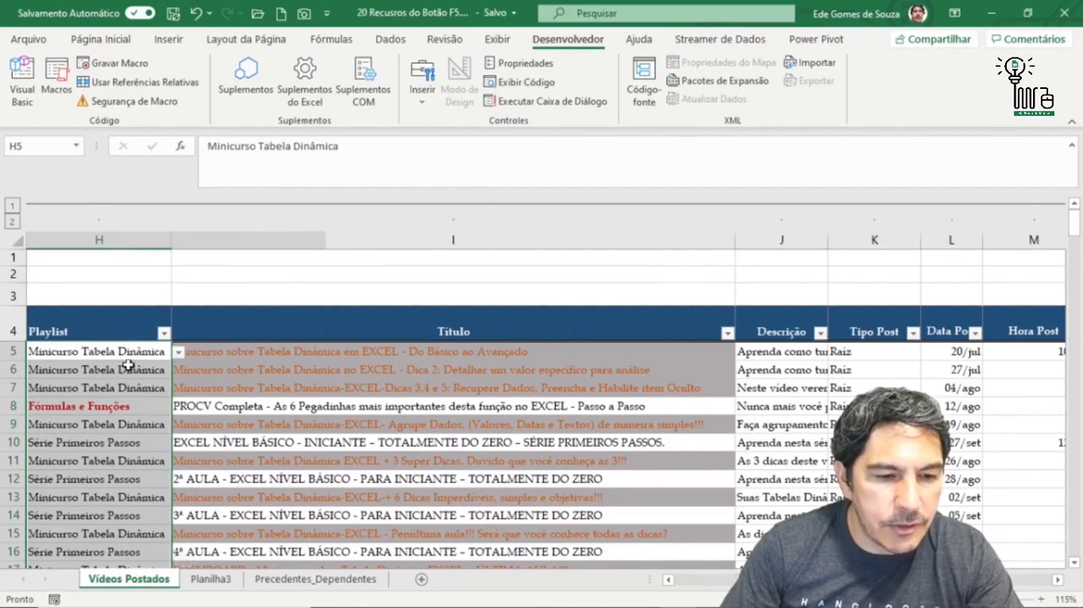
# - Examine the validation list of Playlist cell H5 and its source entries on the Planilha3 sheet
pyautogui.click(178, 353)
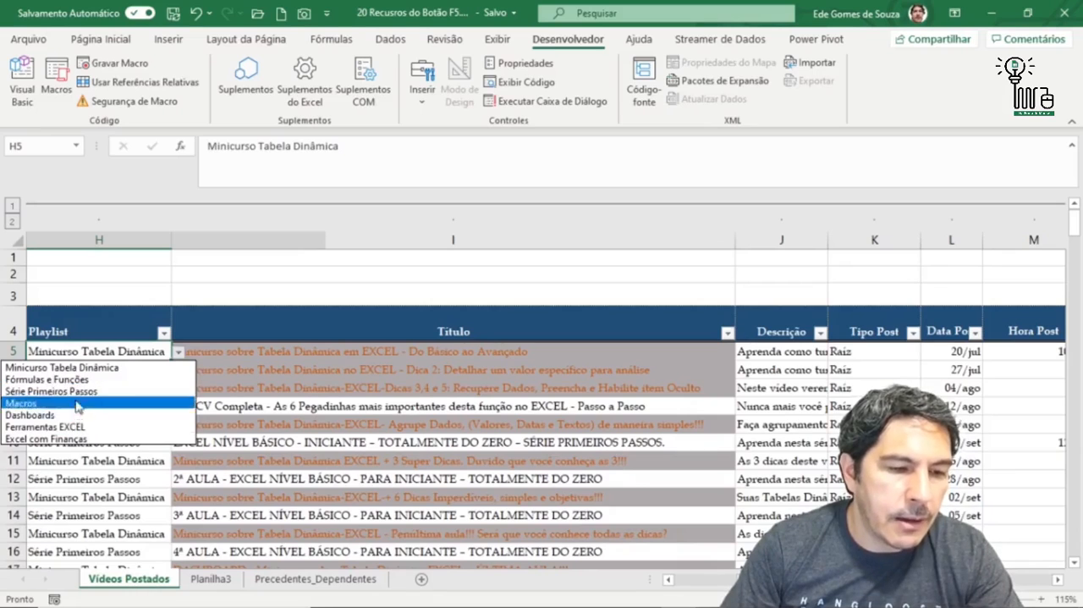
pyautogui.click(177, 355)
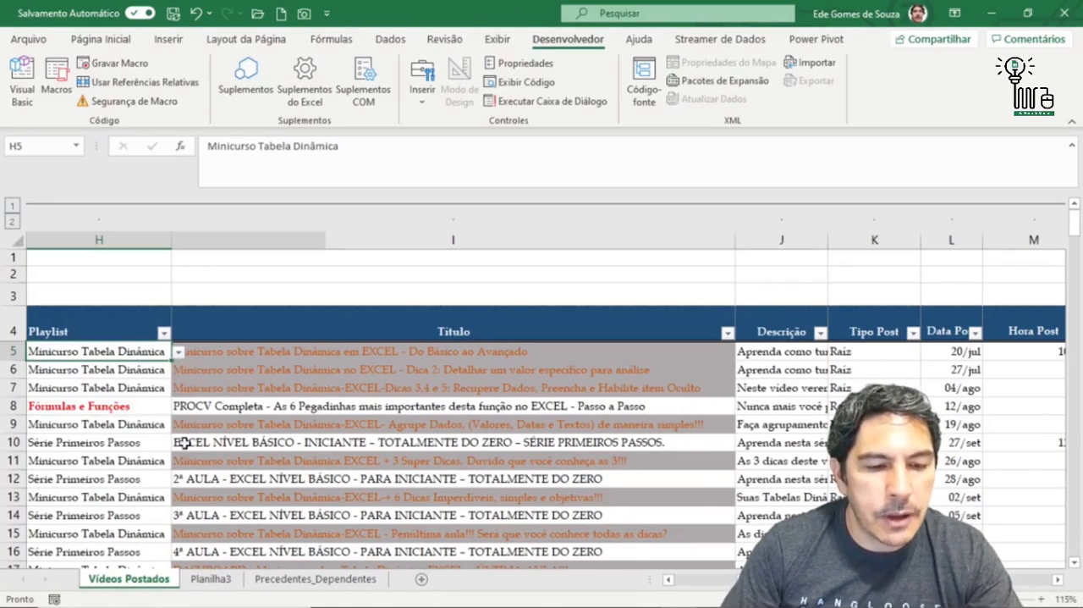
pyautogui.click(209, 579)
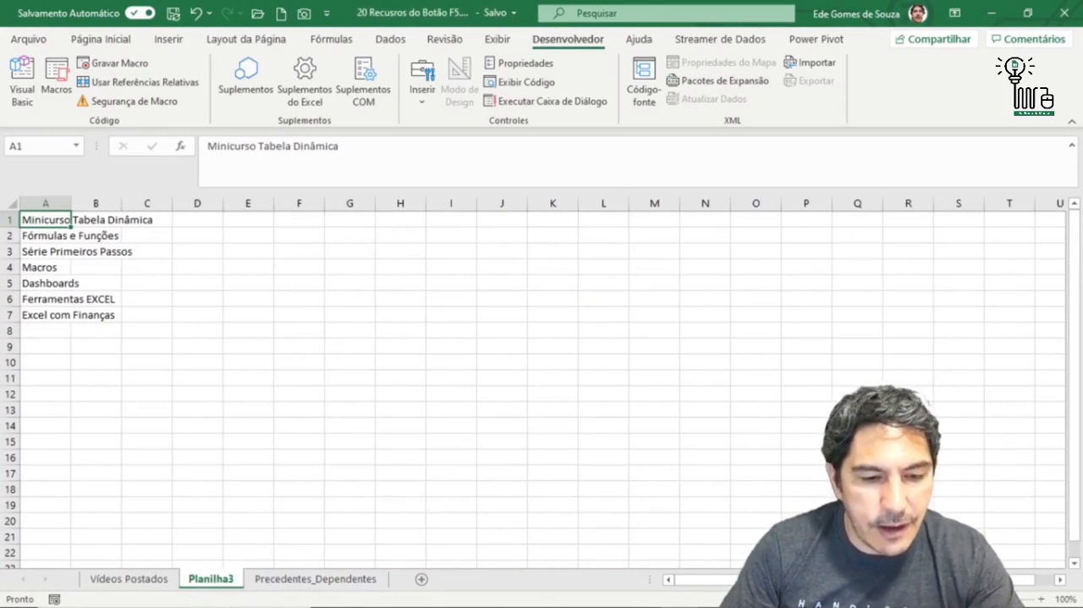
pyautogui.click(161, 580)
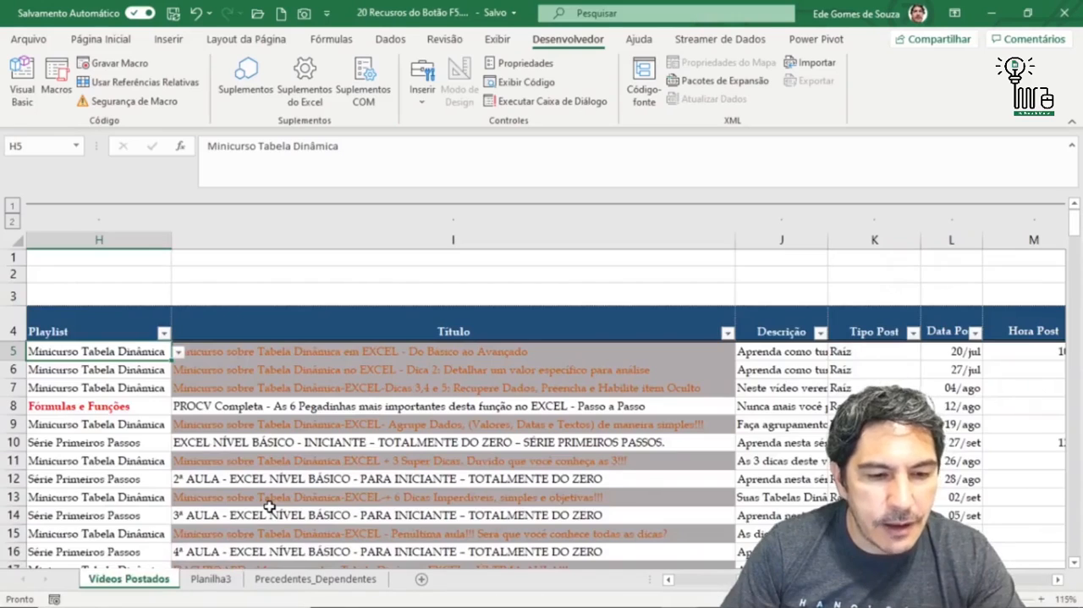
# - Review the Go To Special options without applying any, and switch to the Base_Excel_Gravação_Aula_Redes_Sociais.xlsx workbook
pyautogui.press('F5')
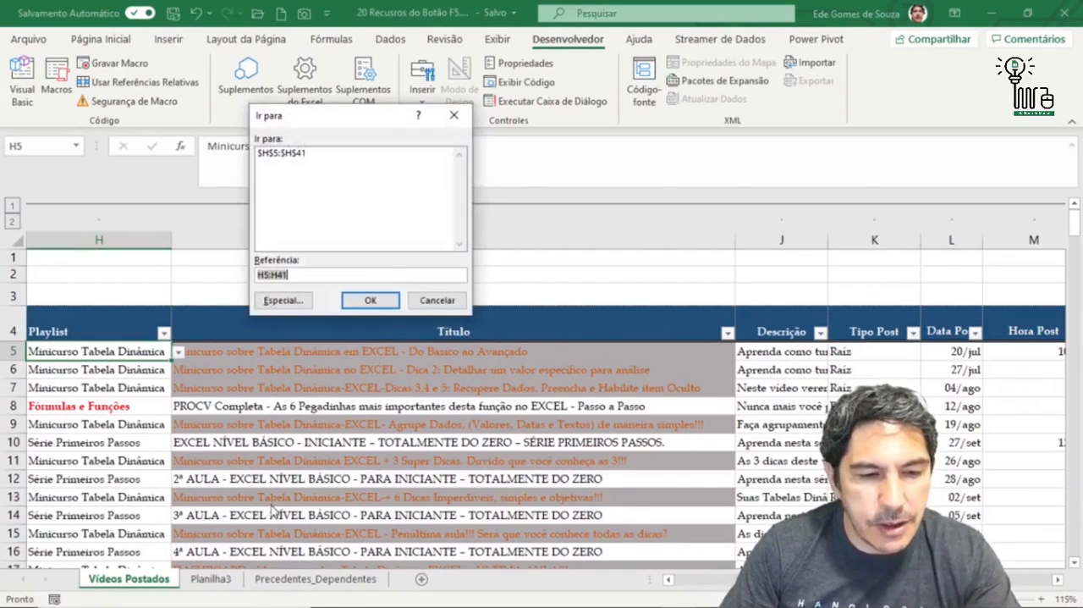
pyautogui.click(283, 301)
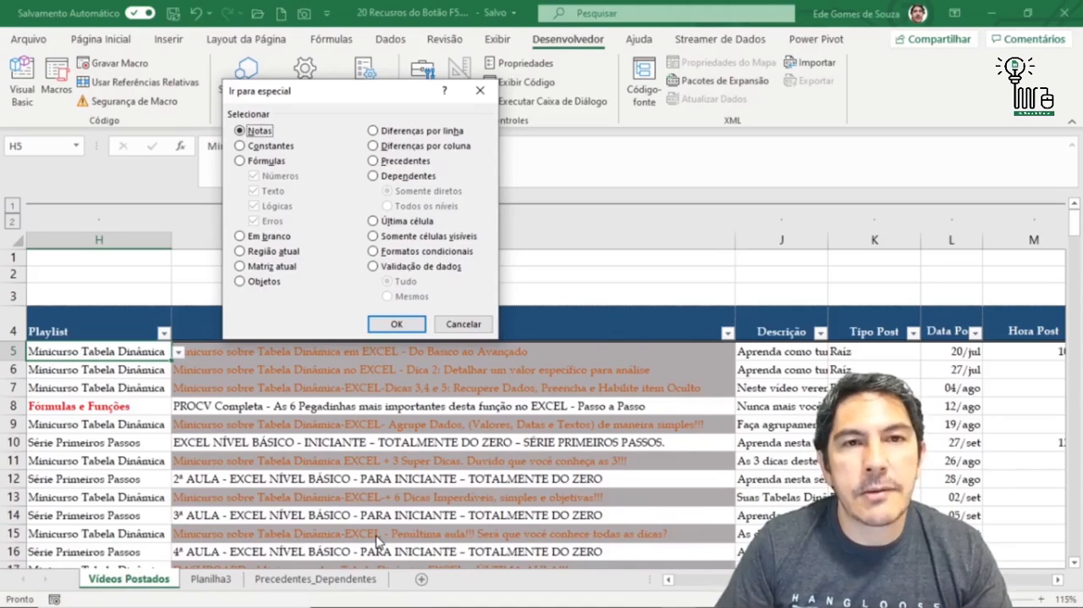
pyautogui.moveTo(682, 596)
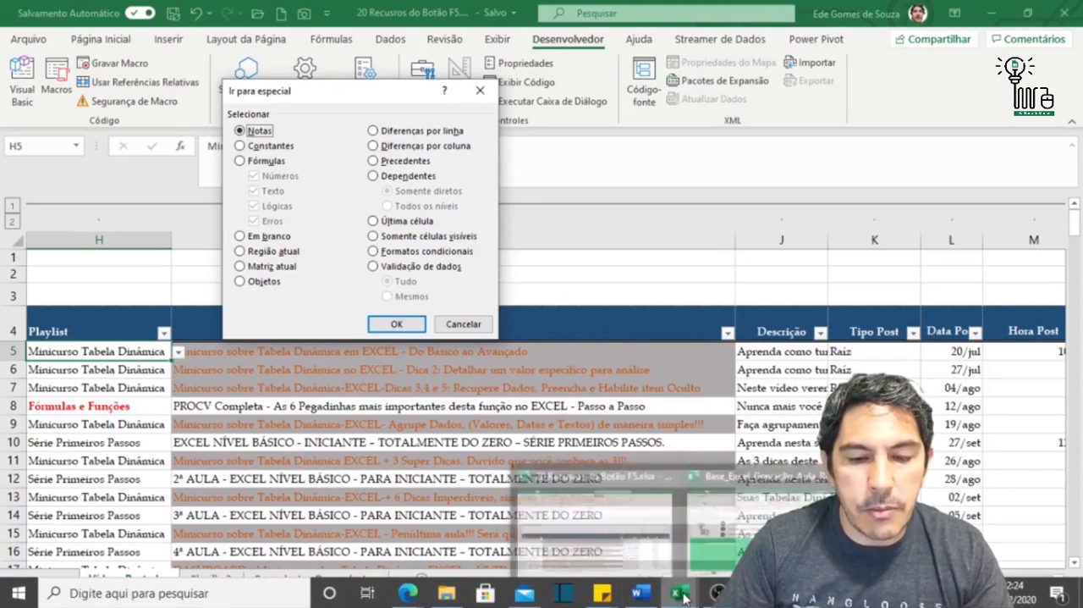
pyautogui.click(455, 322)
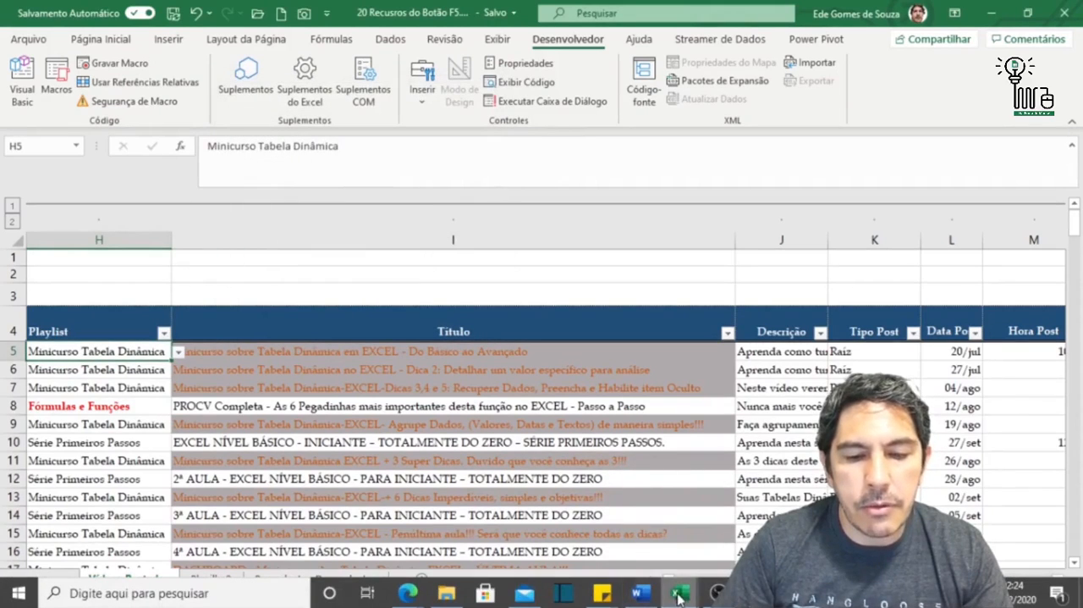
pyautogui.click(745, 508)
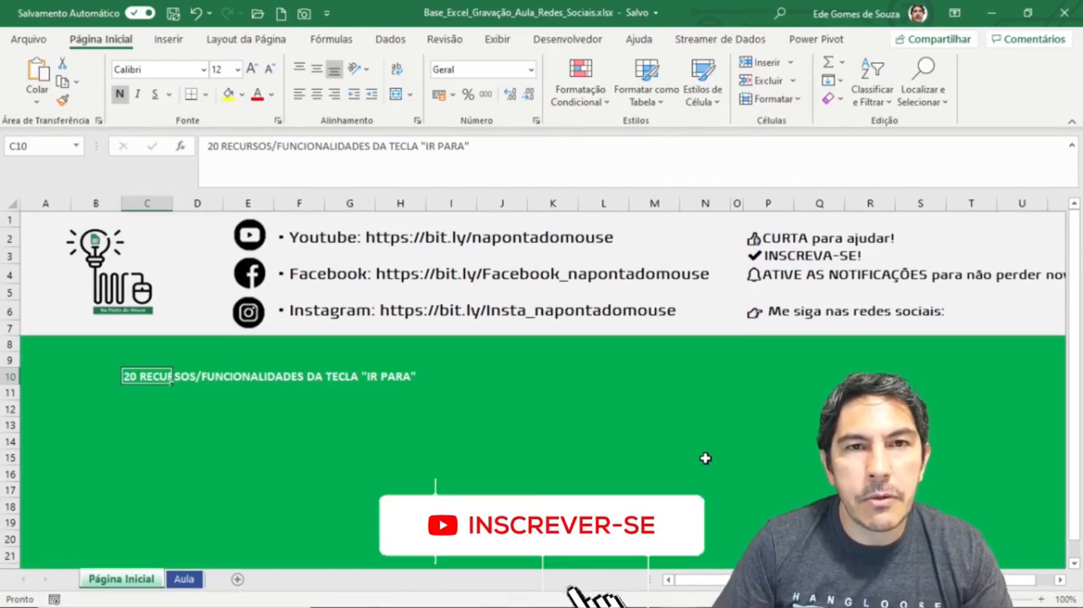